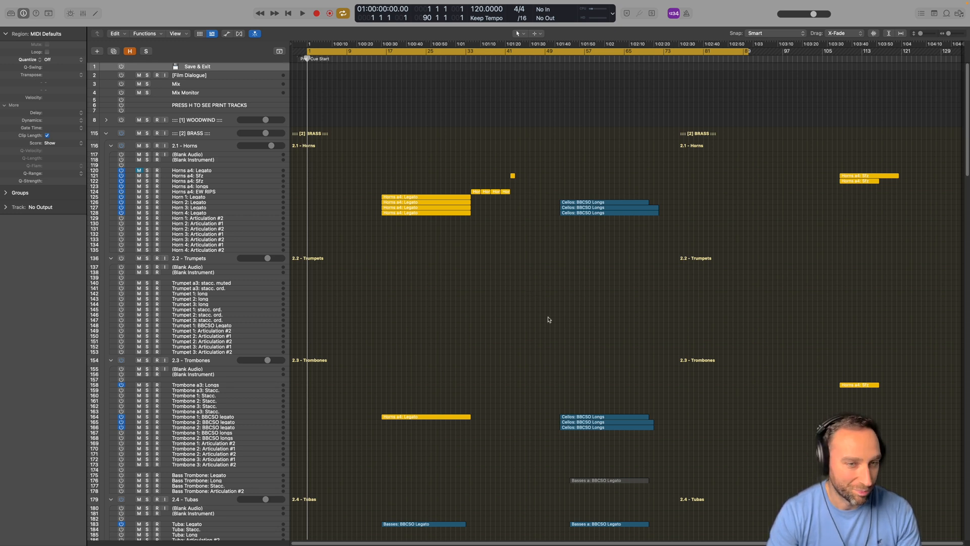
- Look over the whole orchestral arrangement, from the brass and percussion tracks through strings and synths to the sketching tracks, and return to the start
scroll(549, 320, down, 15)
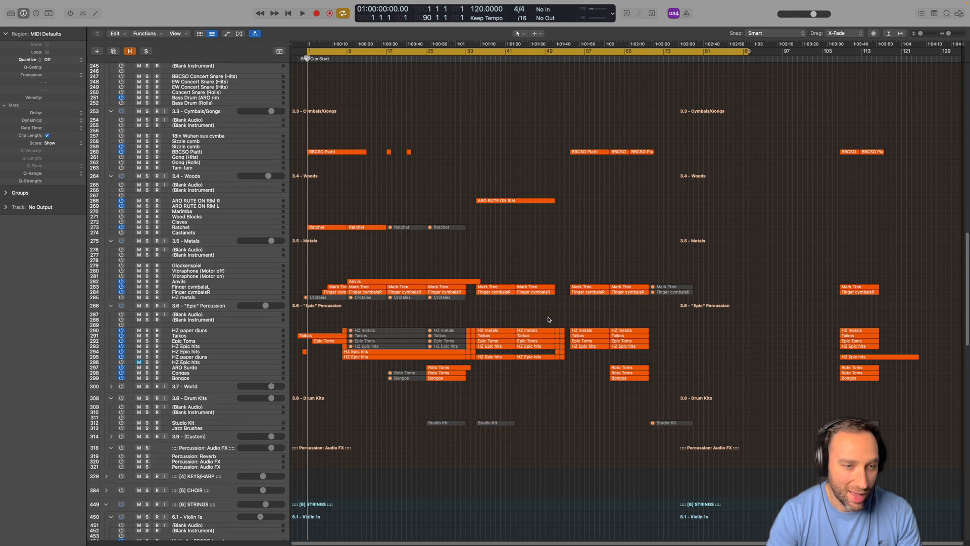
scroll(549, 319, down, 15)
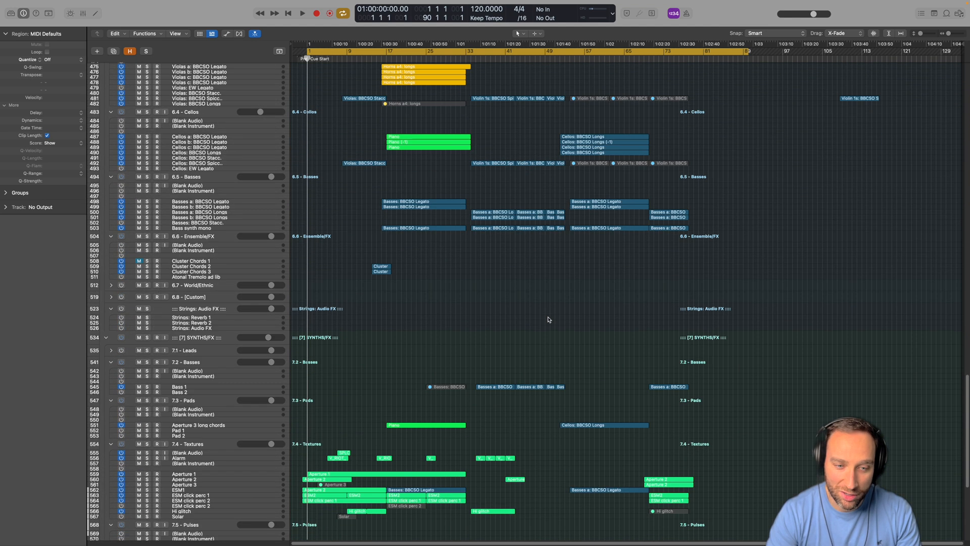
scroll(549, 319, up, 15)
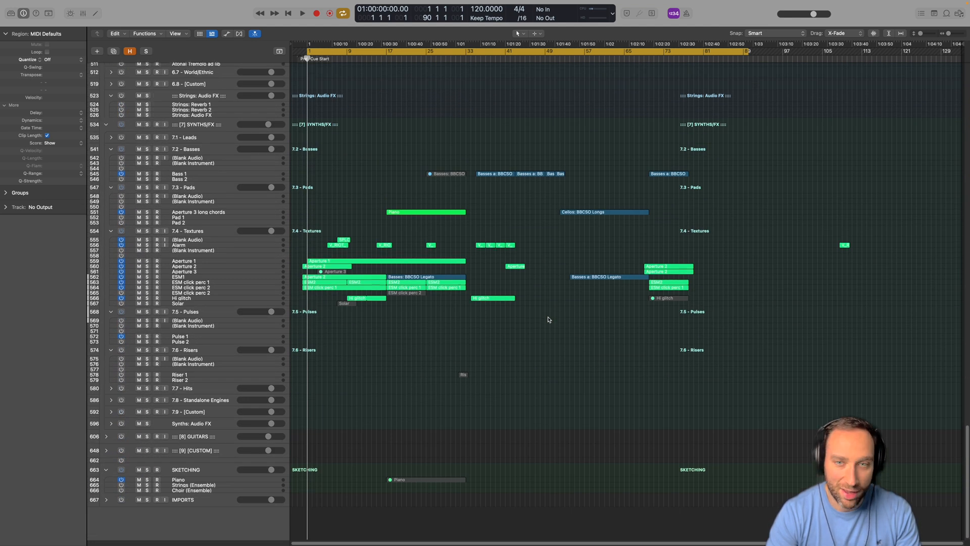
scroll(549, 319, up, 10)
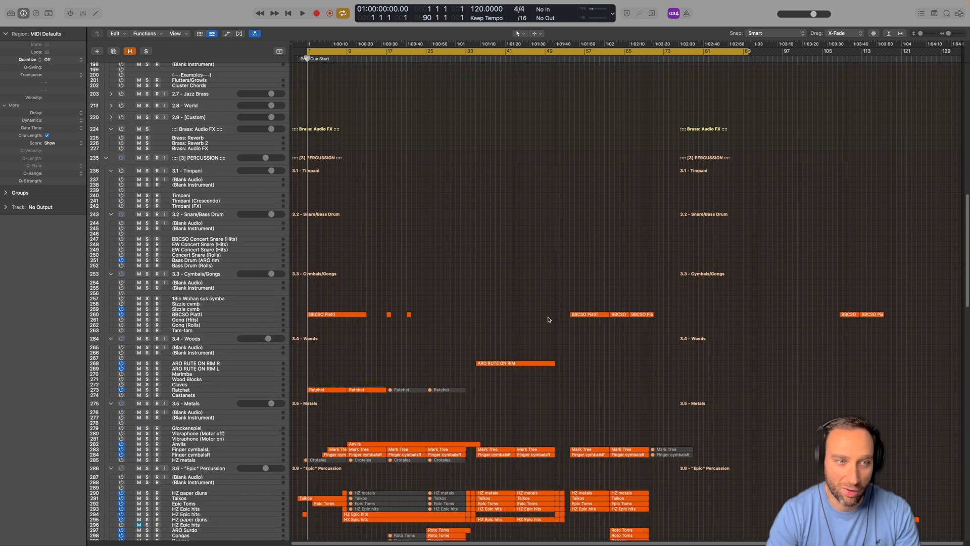
scroll(549, 320, up, 3)
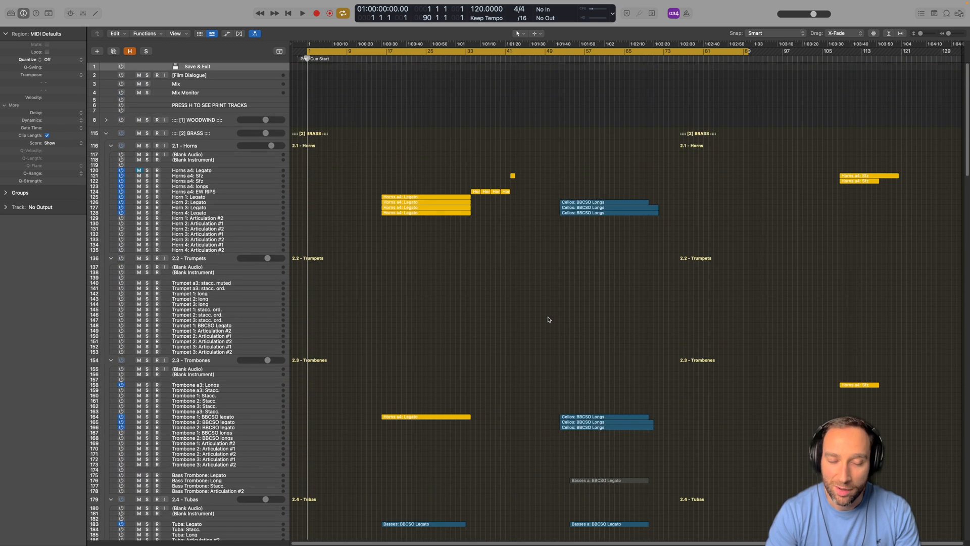
scroll(549, 319, down, 15)
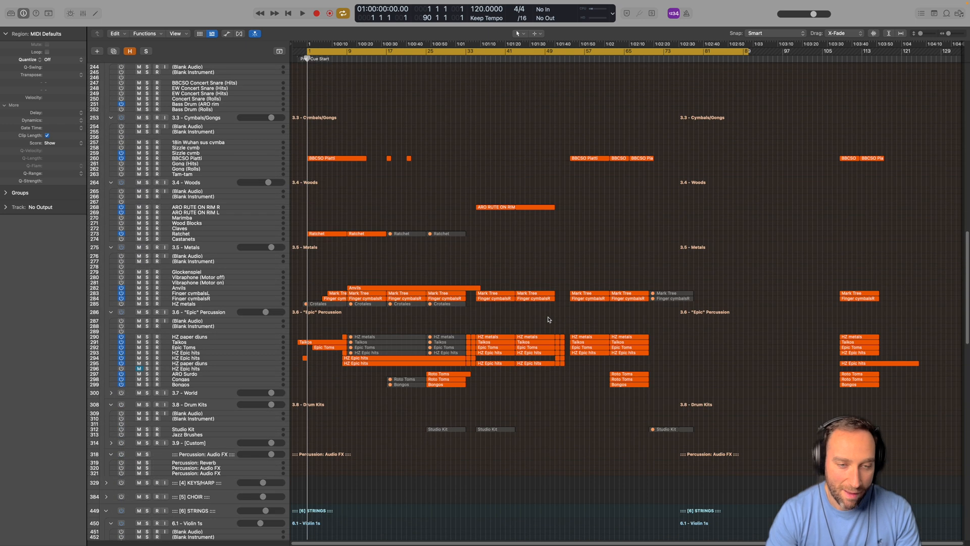
scroll(549, 319, down, 10)
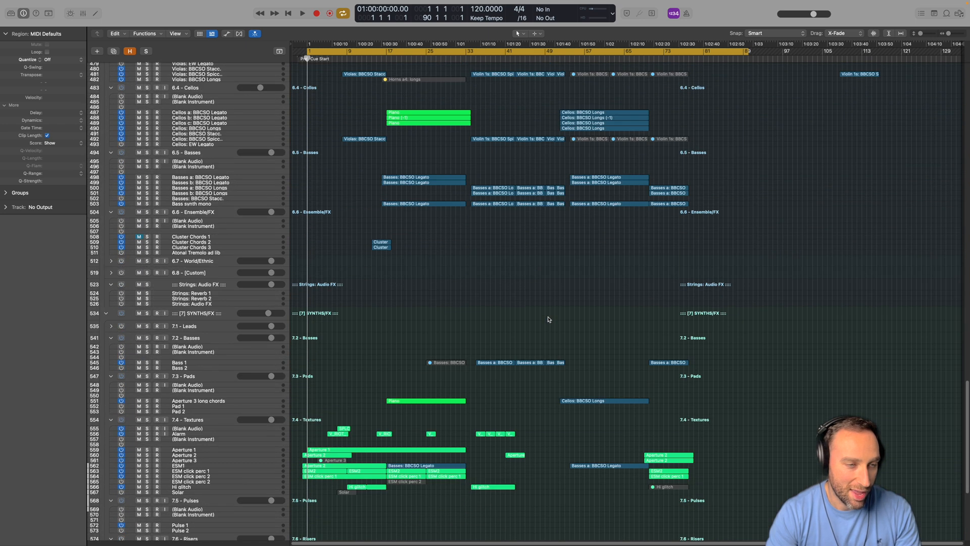
scroll(549, 320, down, 3)
scroll(549, 319, down, 2)
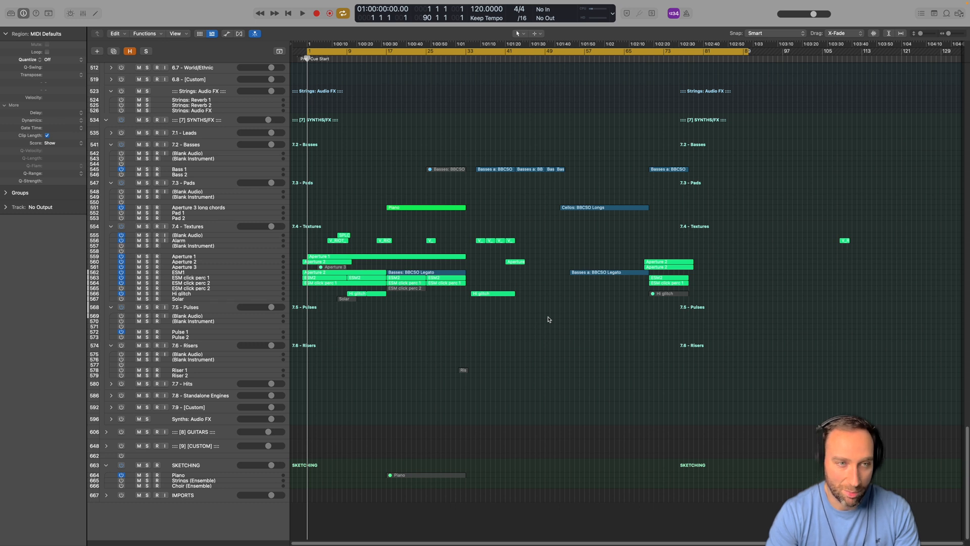
scroll(548, 320, up, 15)
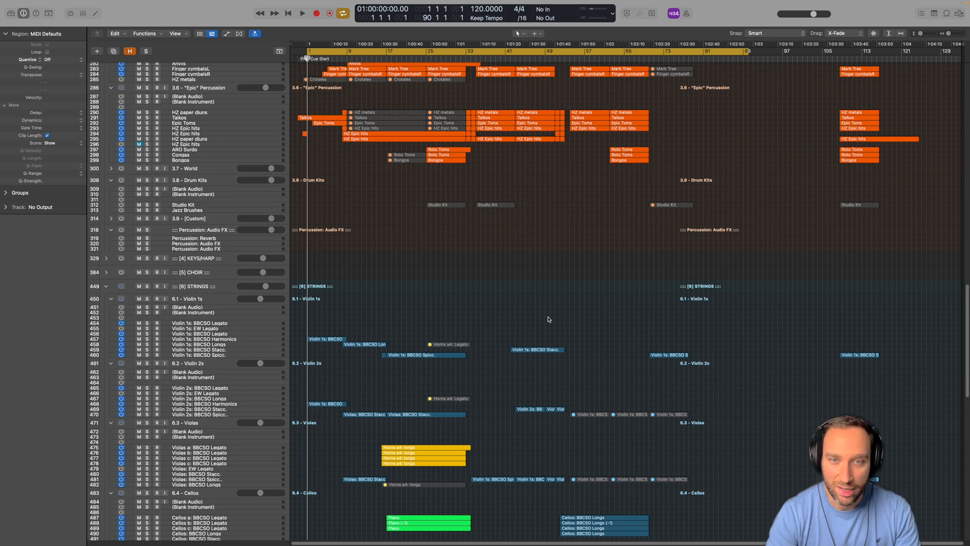
scroll(549, 320, up, 12)
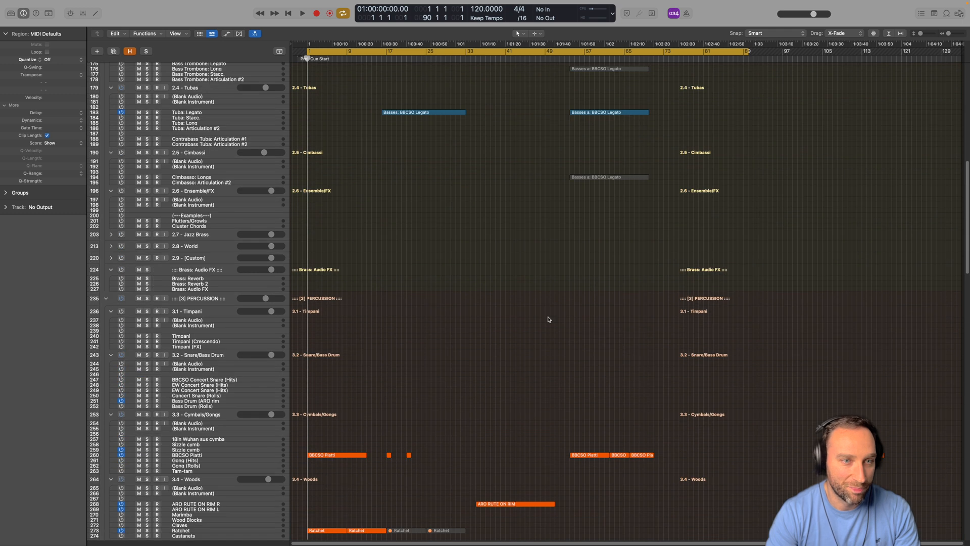
scroll(549, 320, up, 5)
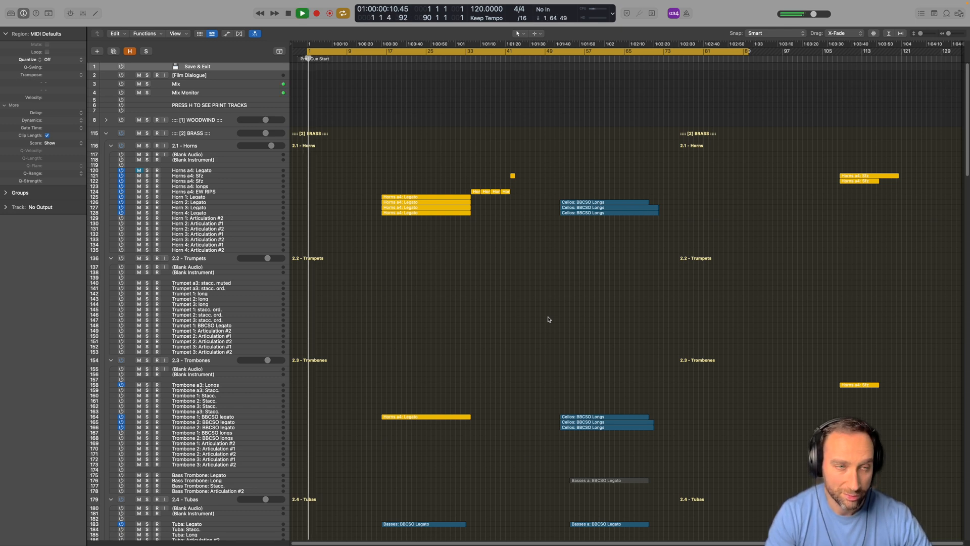
- Inspect the ShaperBox 3 settings on the ESM1 track in the synth textures group, and close the plug-in window
scroll(550, 319, down, 5)
scroll(550, 320, down, 20)
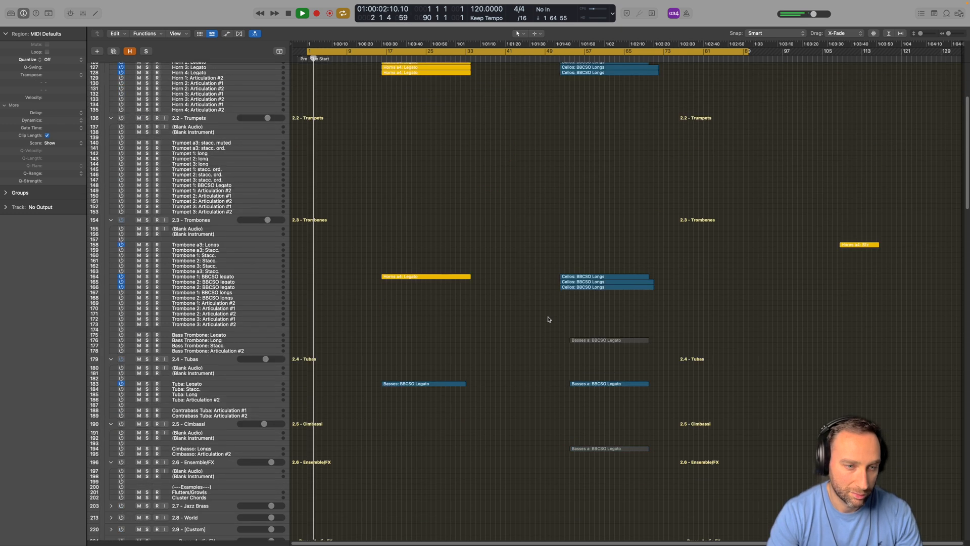
scroll(550, 320, down, 17)
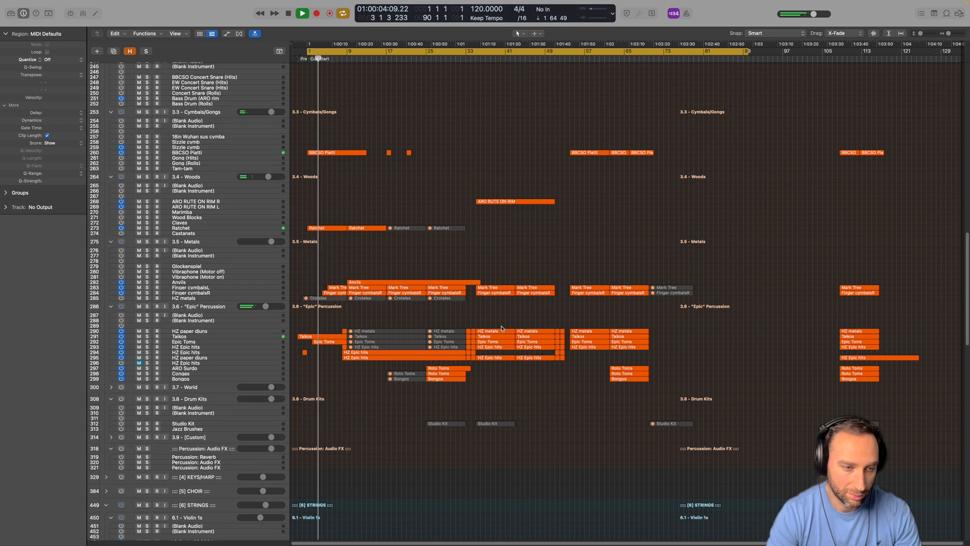
scroll(361, 367, down, 20)
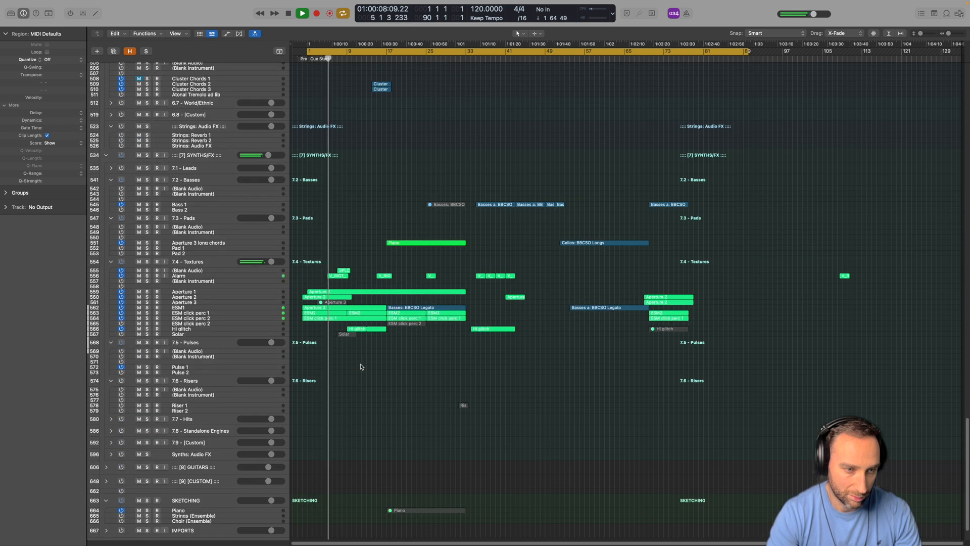
click(206, 308)
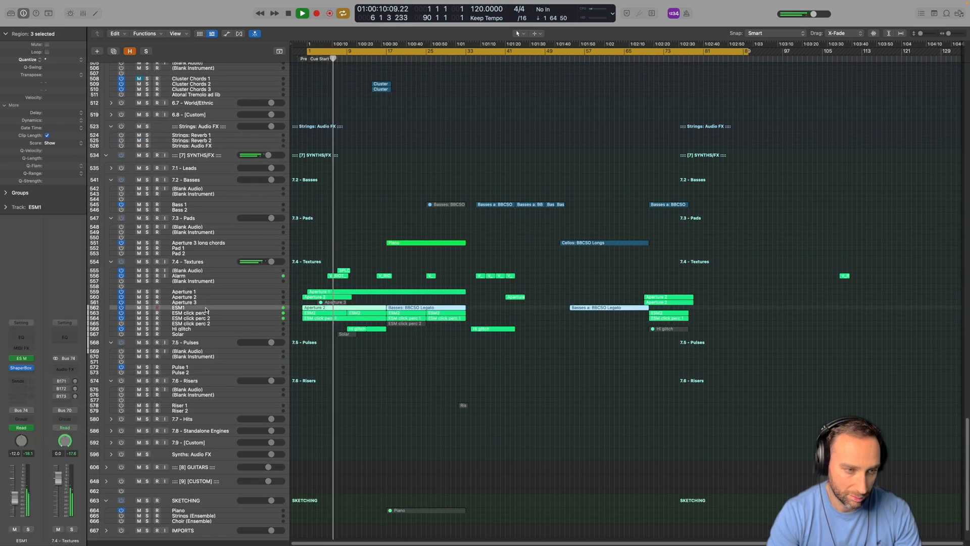
click(30, 369)
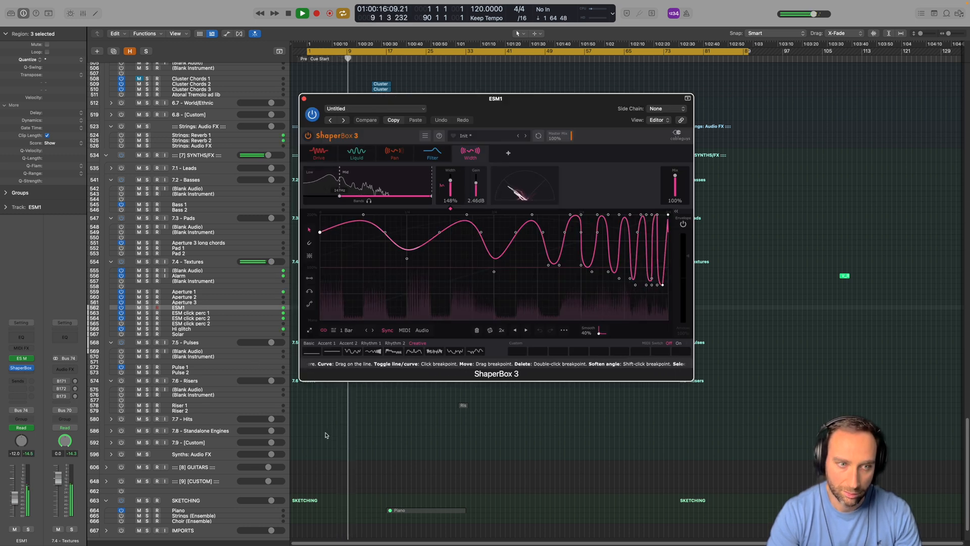
click(303, 98)
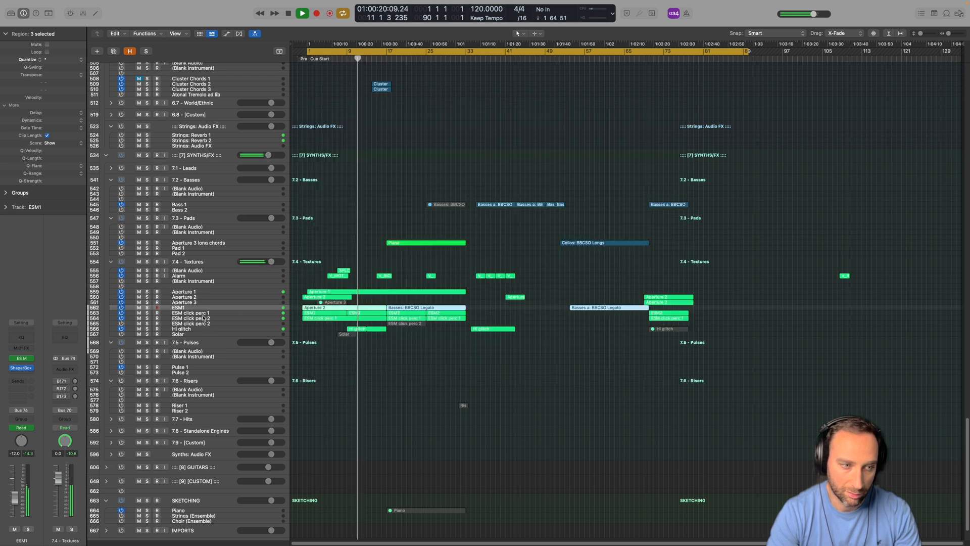
- Examine the Drive and Pan shapers of ShaperBox 3 on the Aperture 2 track, and close the plug-in window
click(228, 297)
click(21, 361)
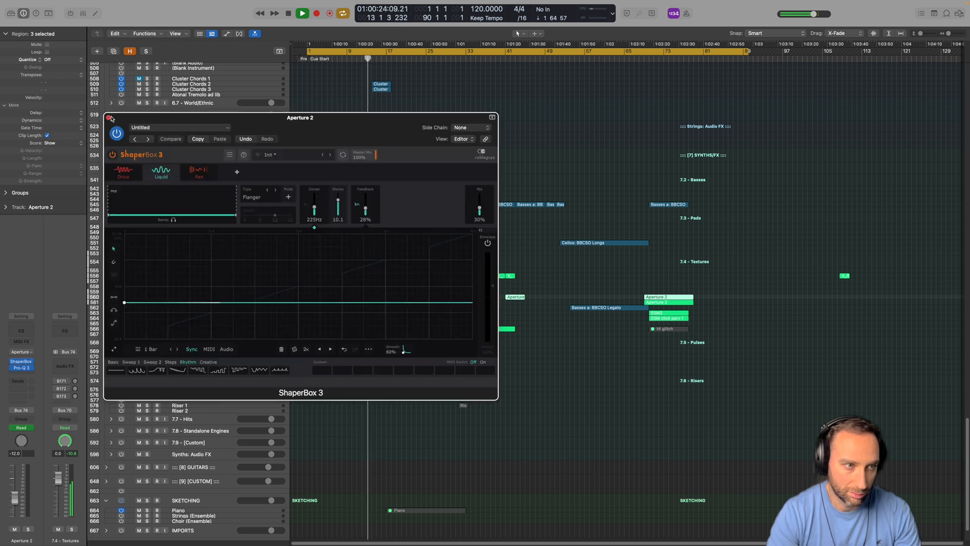
click(123, 172)
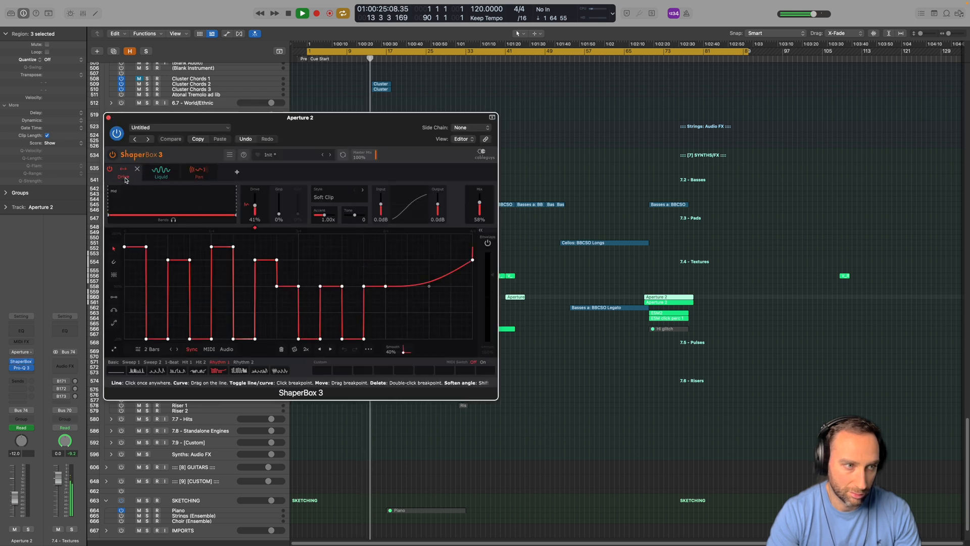
click(199, 175)
click(108, 118)
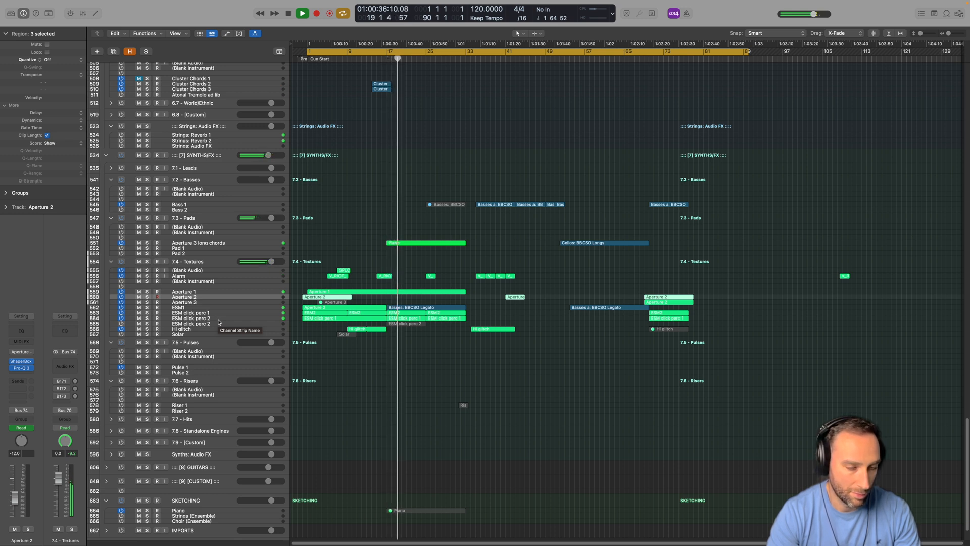
- View the BBC Symphony Orchestra instrument on the Horn 1: Legato track in the brass group, and close its window
scroll(402, 375, down, 2)
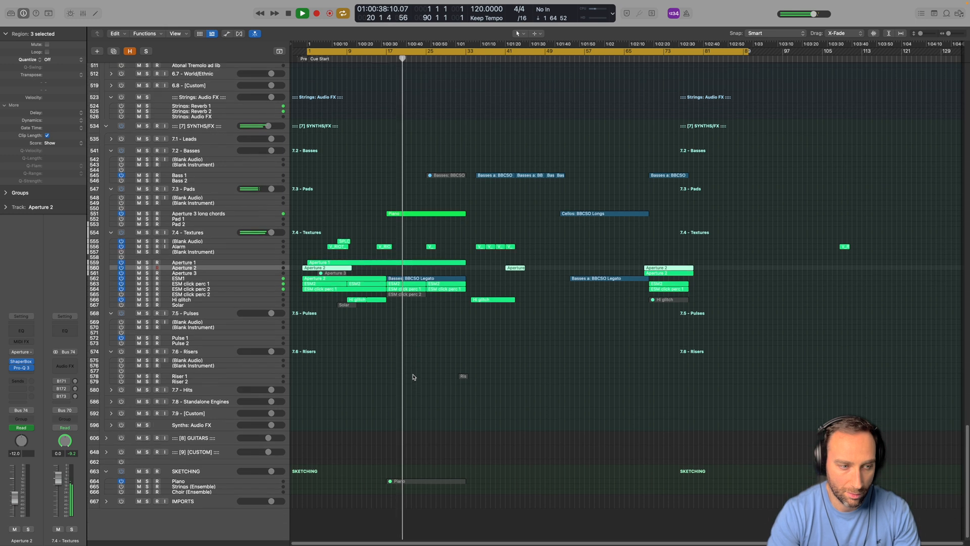
scroll(409, 376, up, 6)
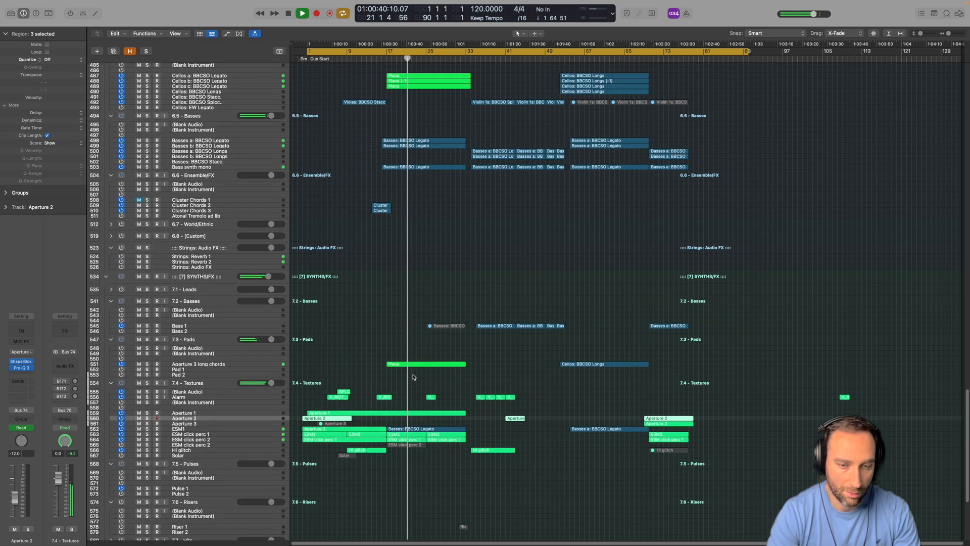
scroll(413, 377, up, 4)
scroll(413, 377, up, 20)
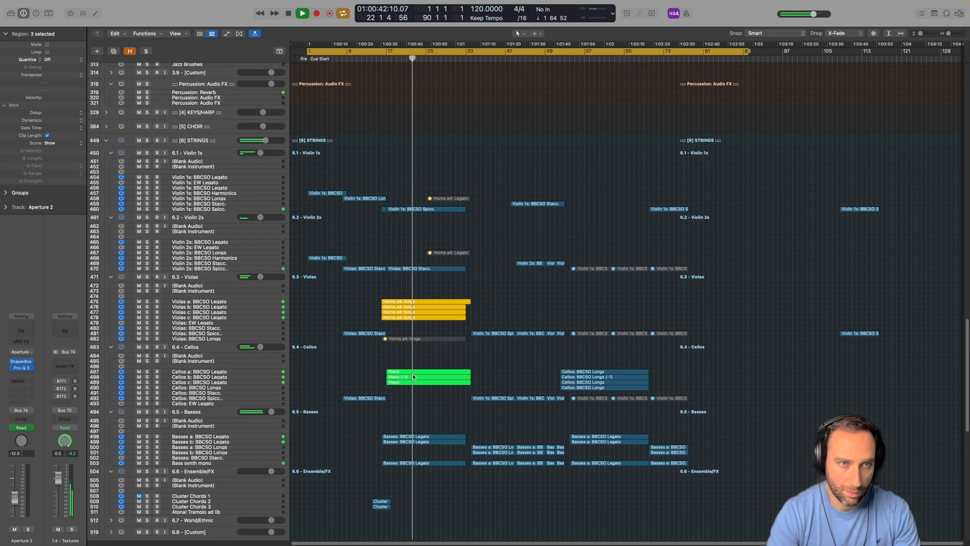
scroll(413, 377, up, 15)
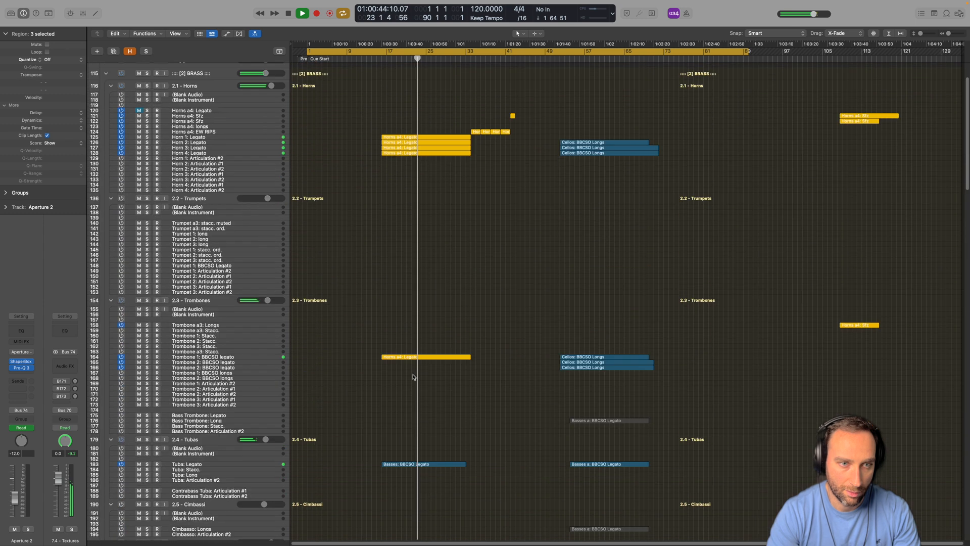
click(208, 177)
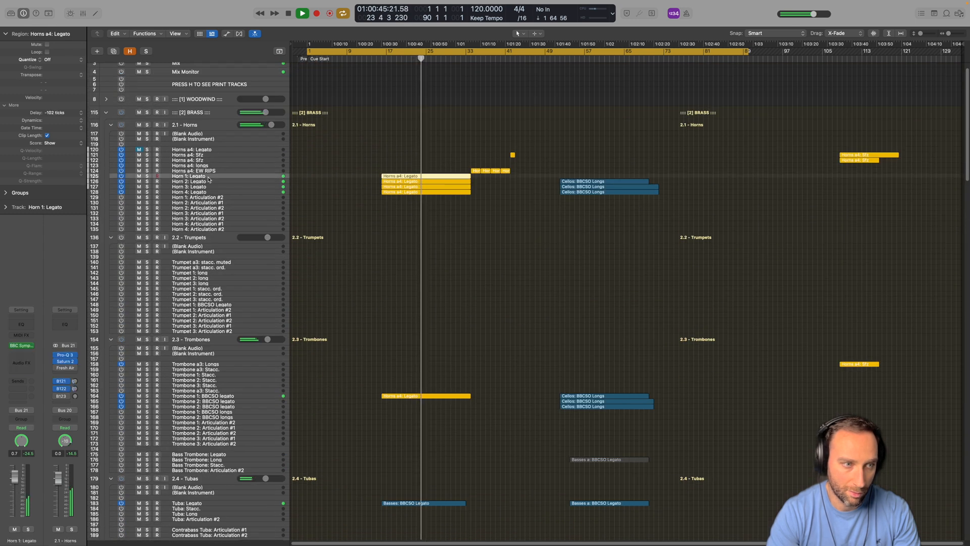
click(21, 345)
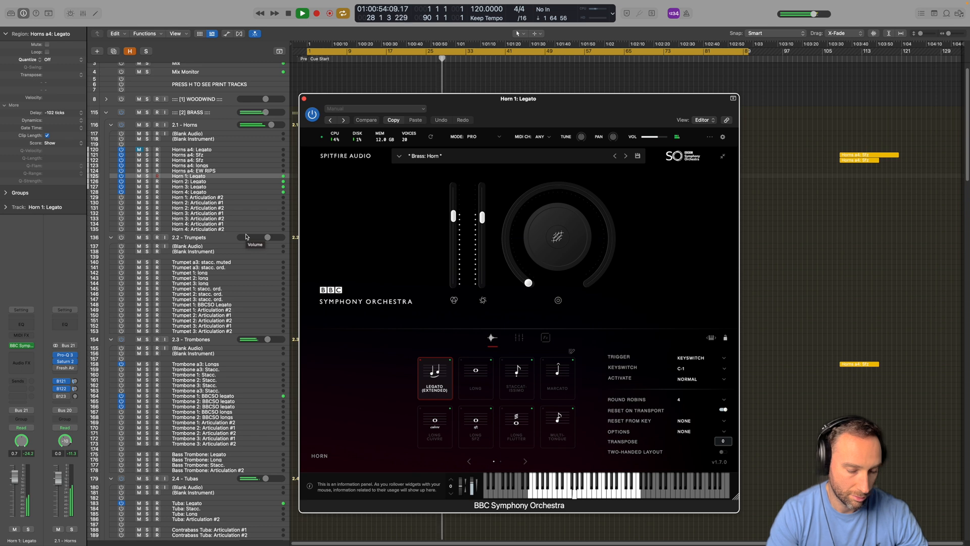
click(304, 99)
- View the Kontakt instrument on the HZ paper djuns percussion track, dismiss its help pop-up, and close the window
scroll(405, 288, down, 20)
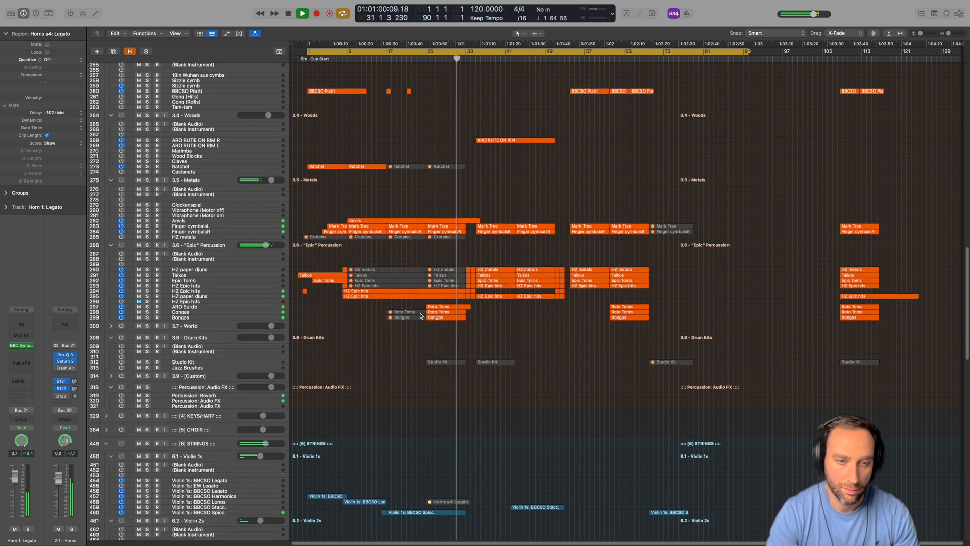
scroll(422, 316, down, 5)
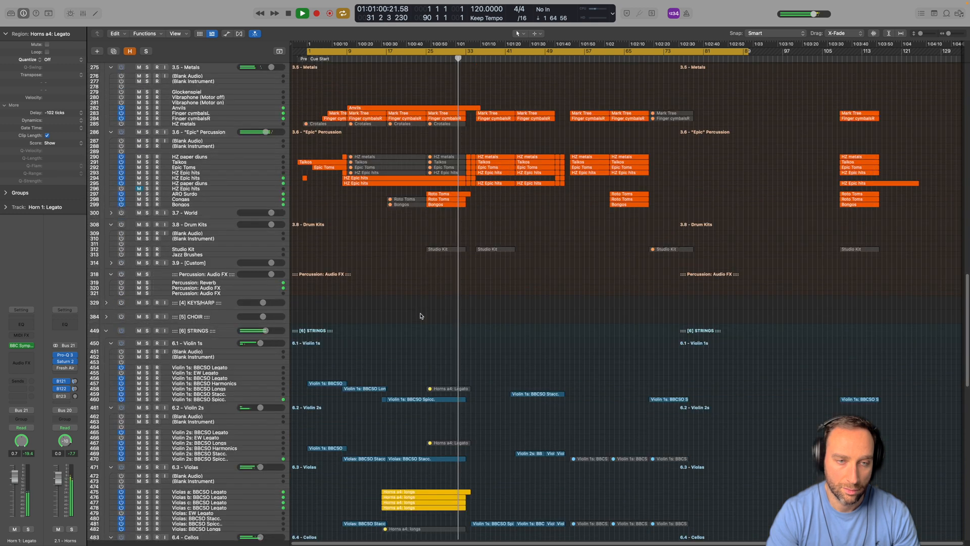
click(124, 159)
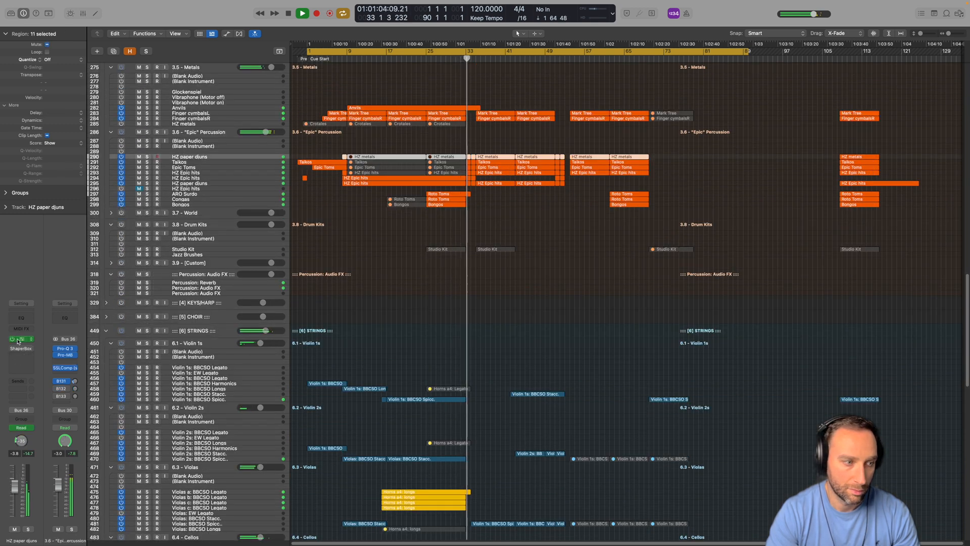
click(21, 339)
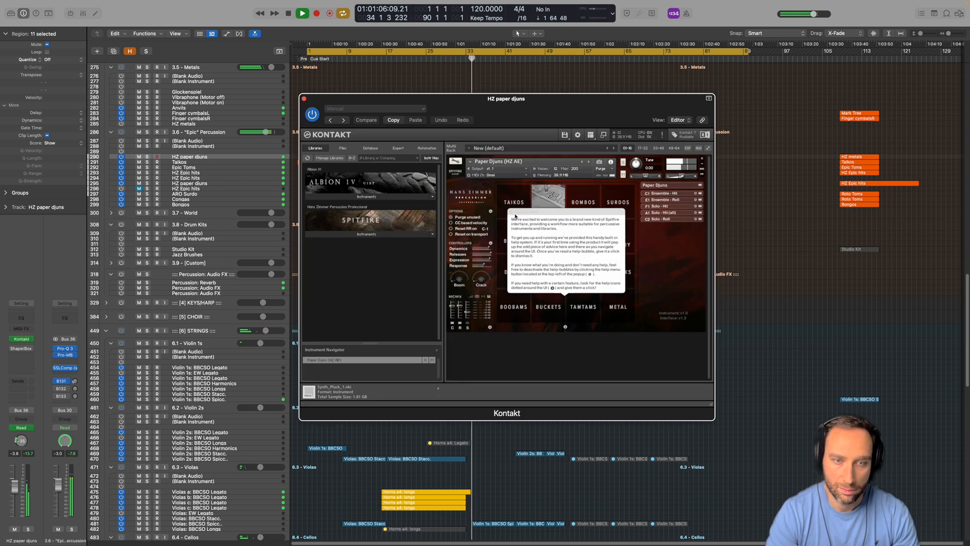
click(542, 214)
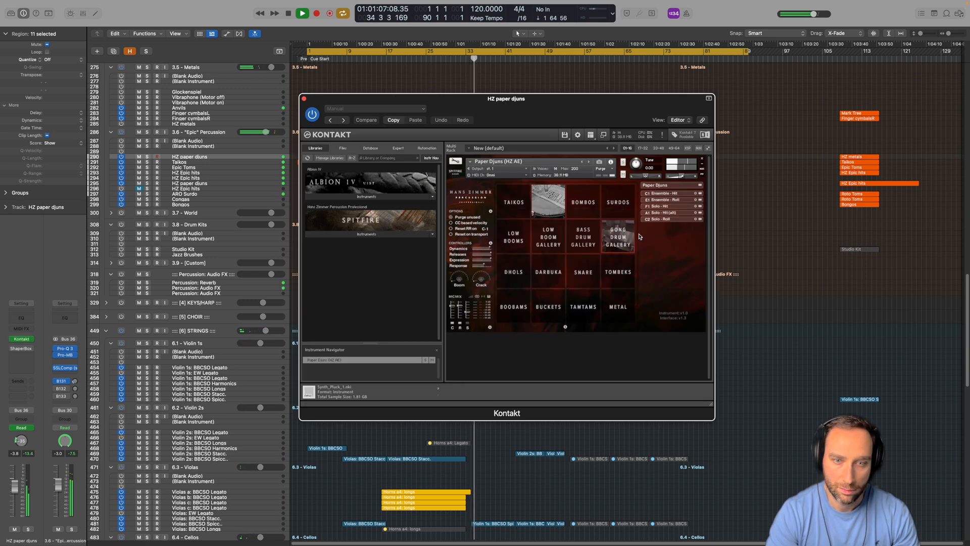
click(305, 99)
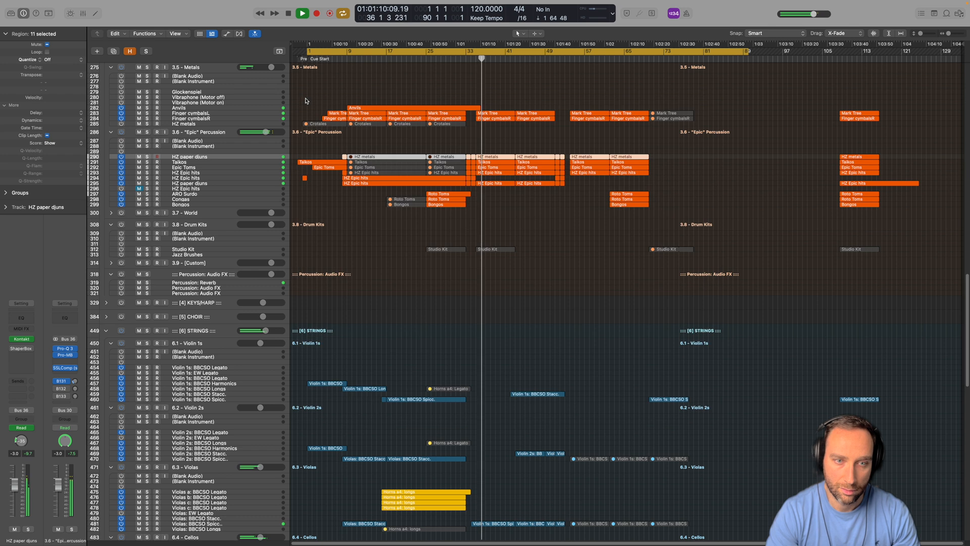
- Look over the regions in the strings and synths groups while the cue plays, and stop playback
scroll(435, 332, down, 5)
scroll(435, 333, down, 15)
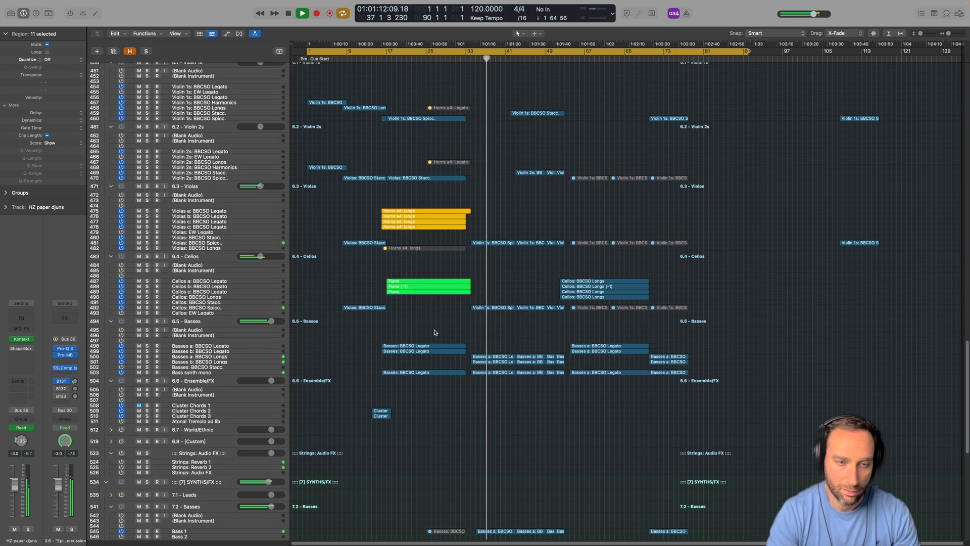
scroll(435, 333, down, 1)
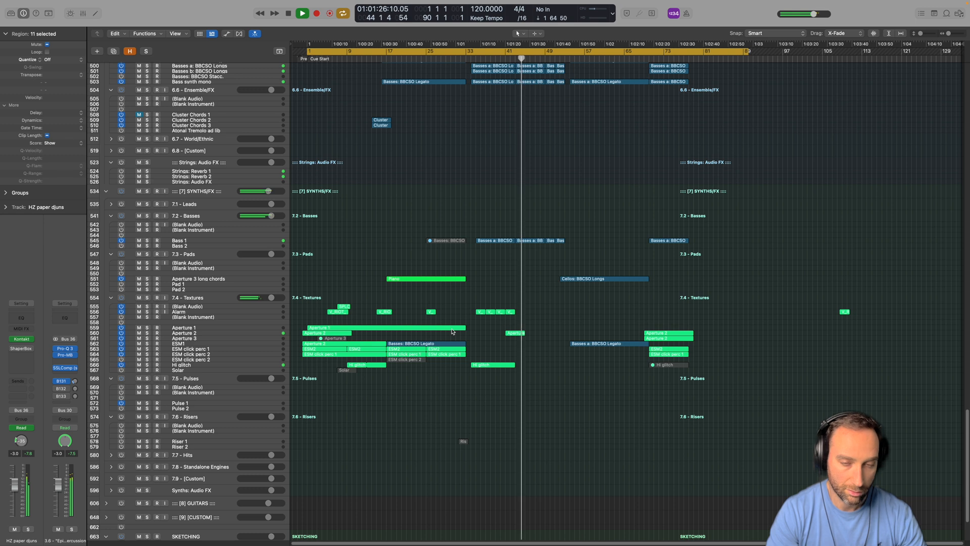
scroll(521, 350, up, 10)
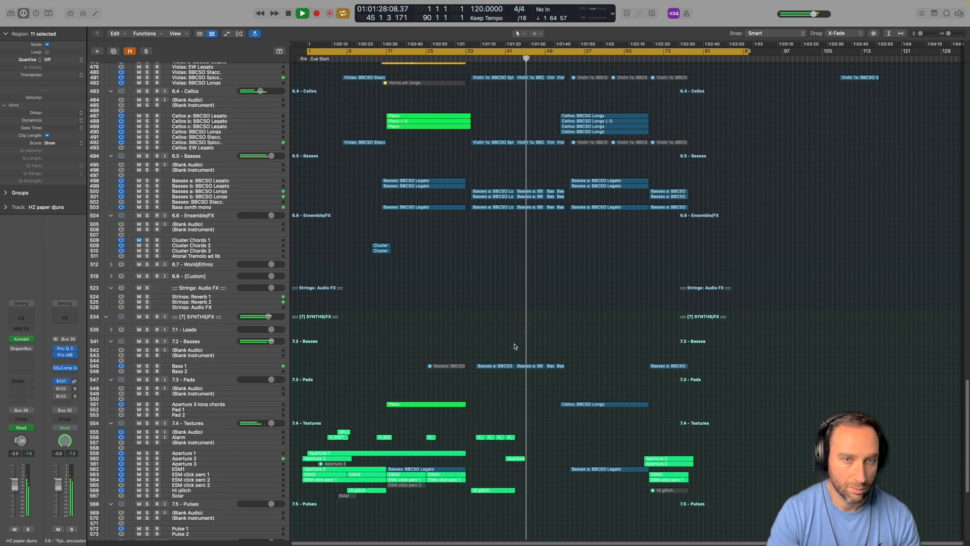
scroll(515, 347, up, 10)
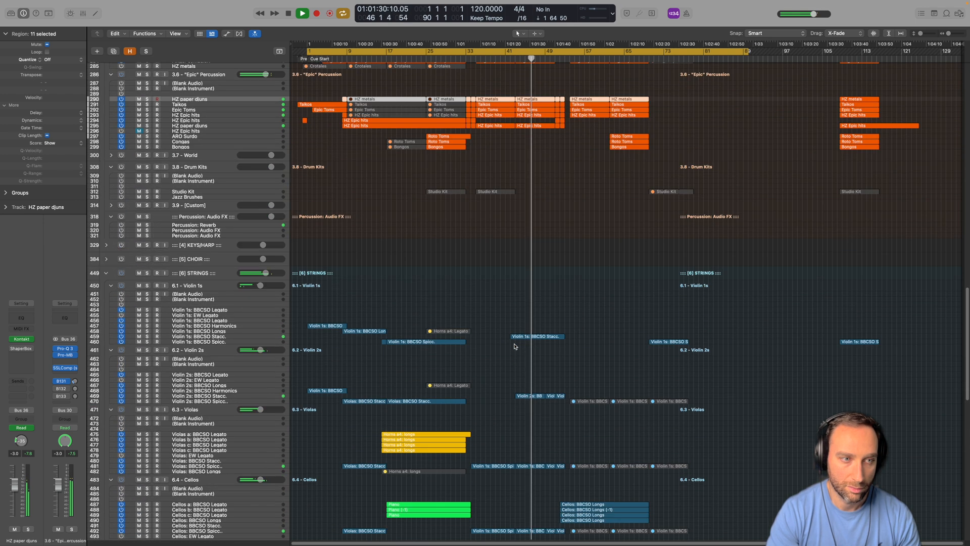
scroll(515, 347, down, 8)
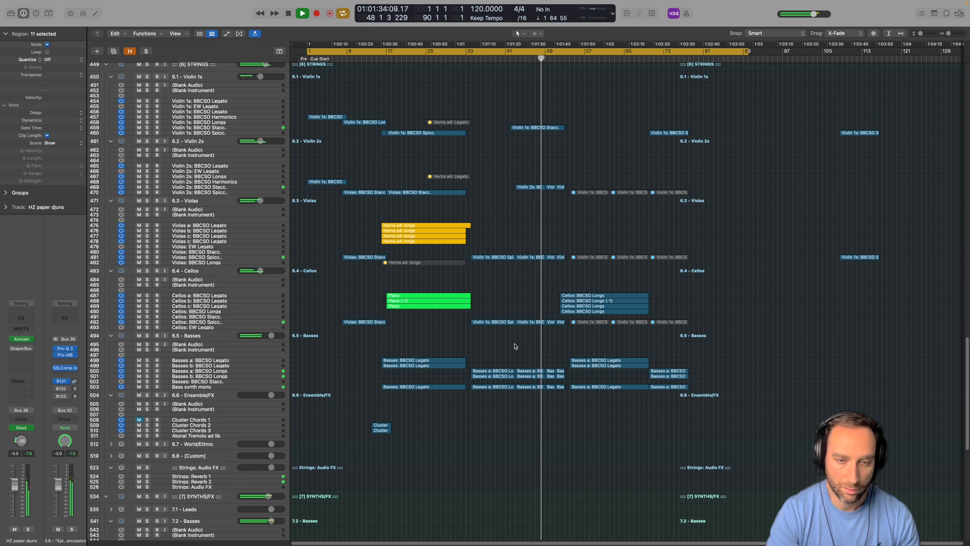
key(space)
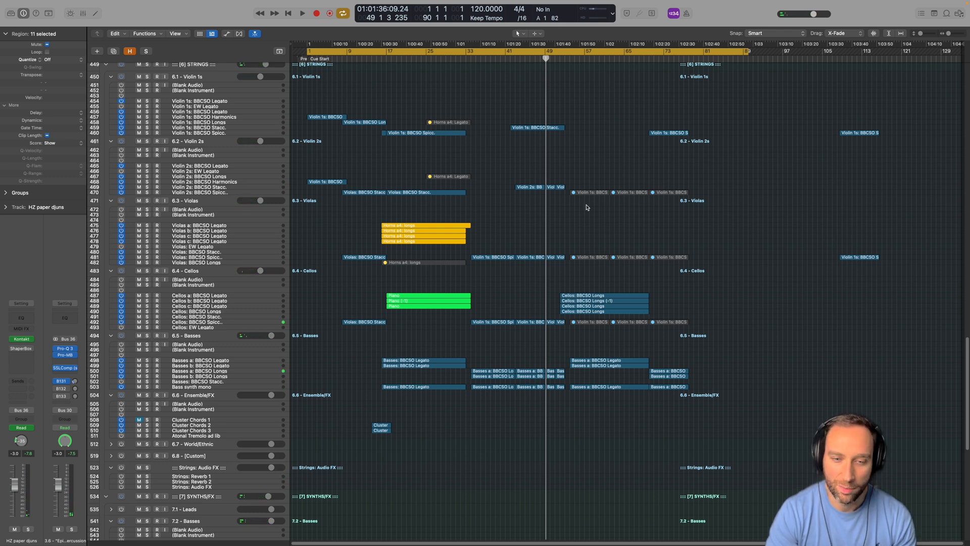
- Play the cue from bar 54 to about bar 68, and stop playback
click(569, 60)
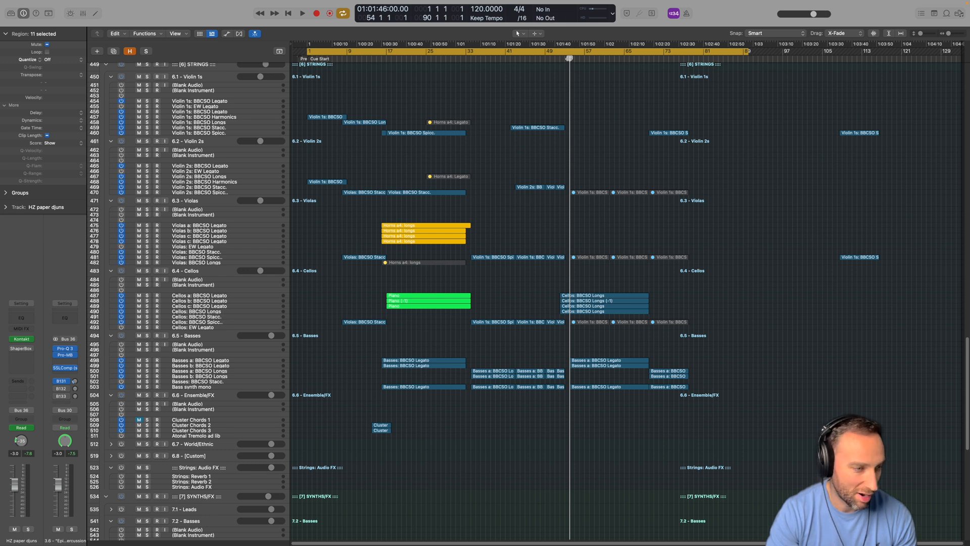
key(space)
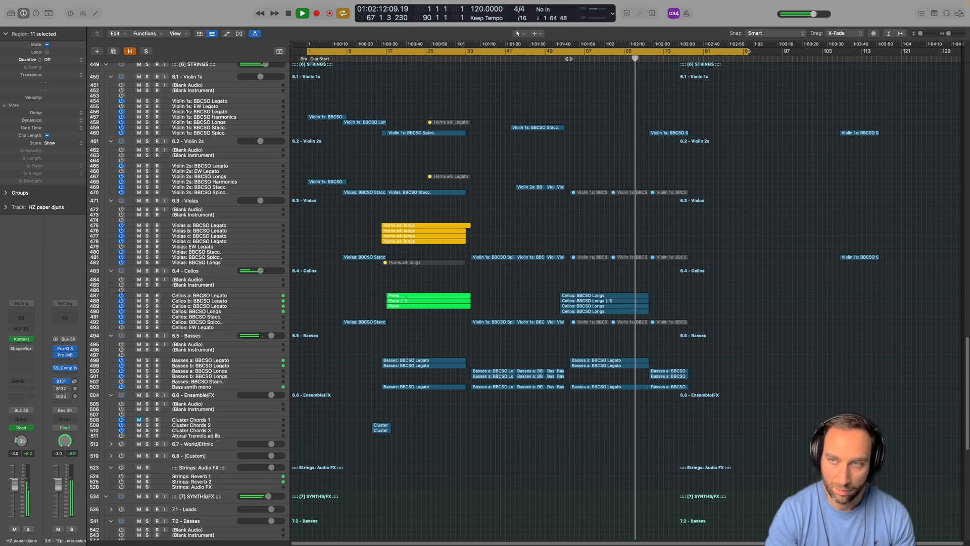
key(space)
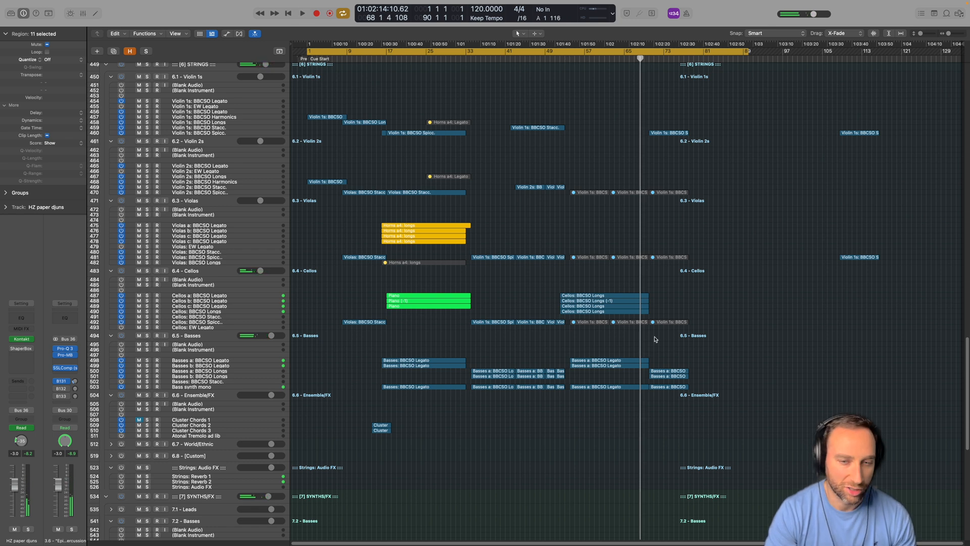
- Examine the arrangement from the brass and percussion groups through the strings to the synths and sketching groups
scroll(628, 372, up, 20)
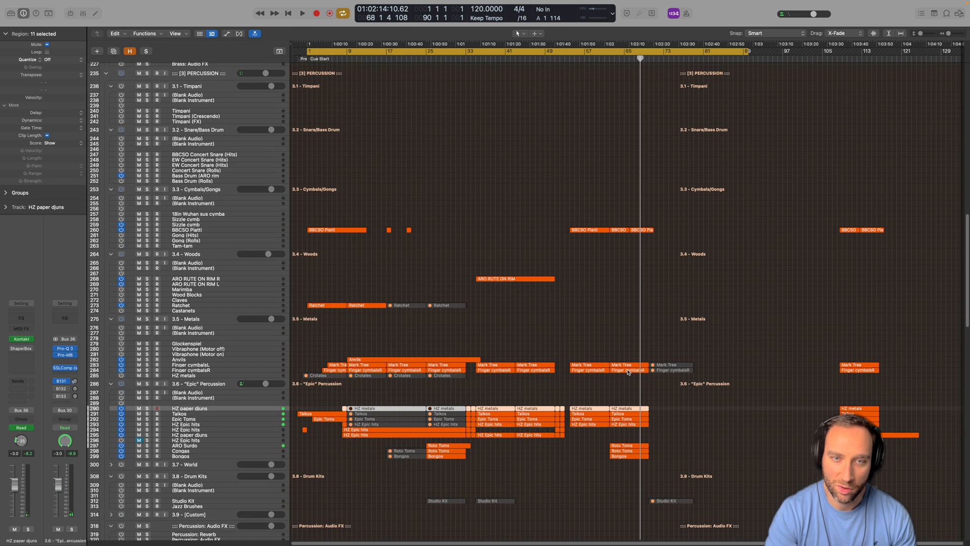
scroll(628, 372, up, 5)
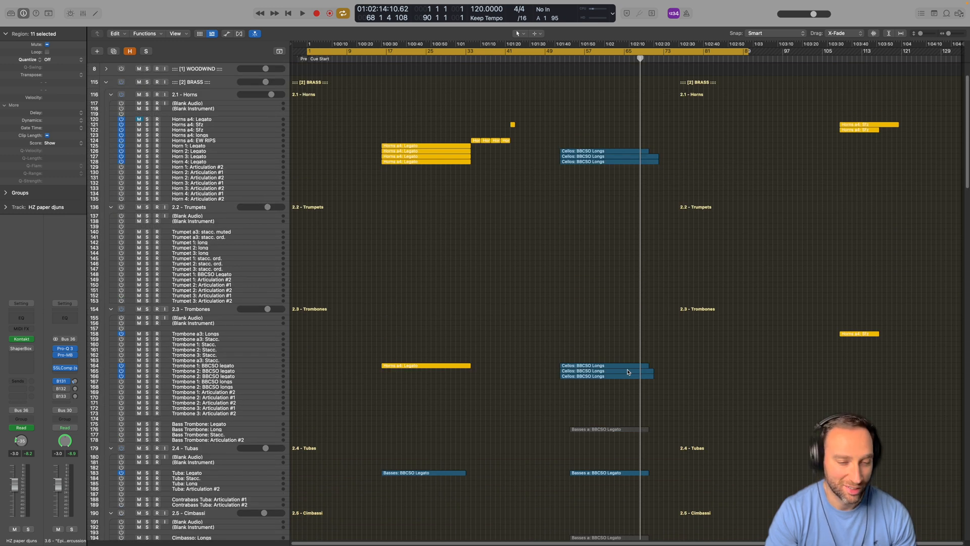
scroll(628, 372, up, 1)
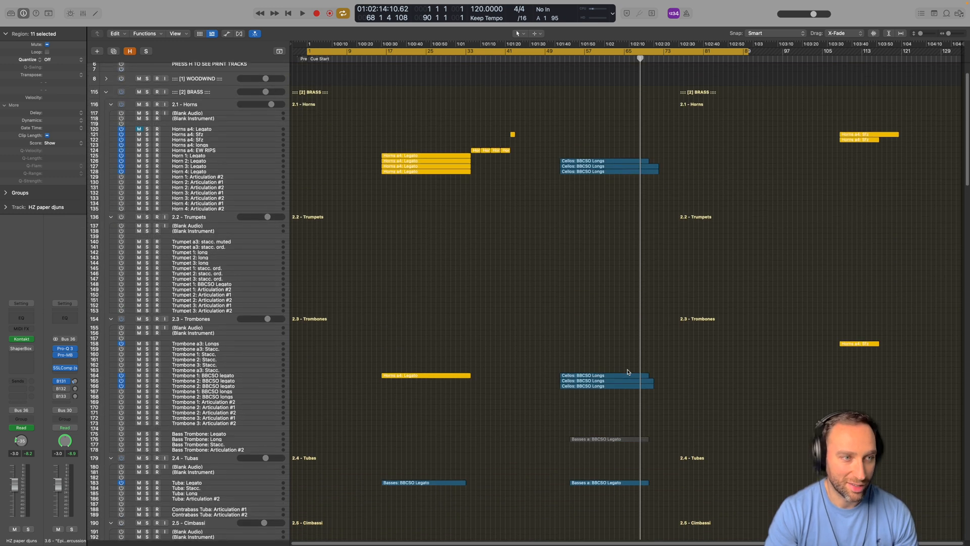
scroll(628, 372, up, 5)
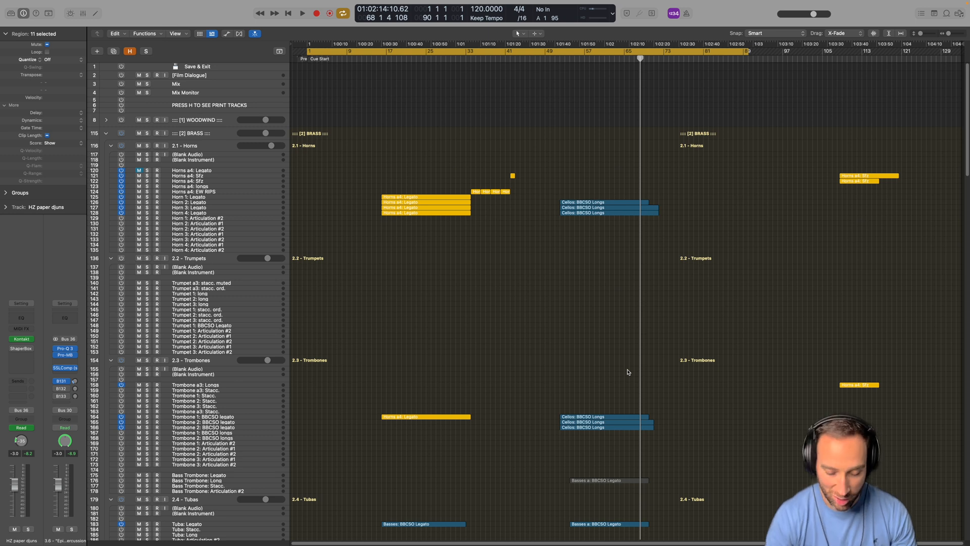
scroll(568, 271, down, 20)
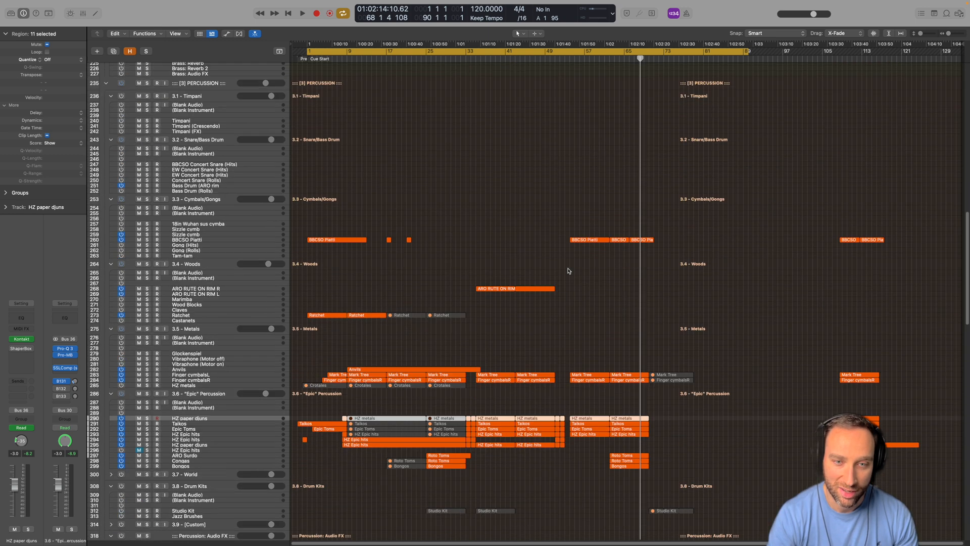
scroll(568, 270, down, 10)
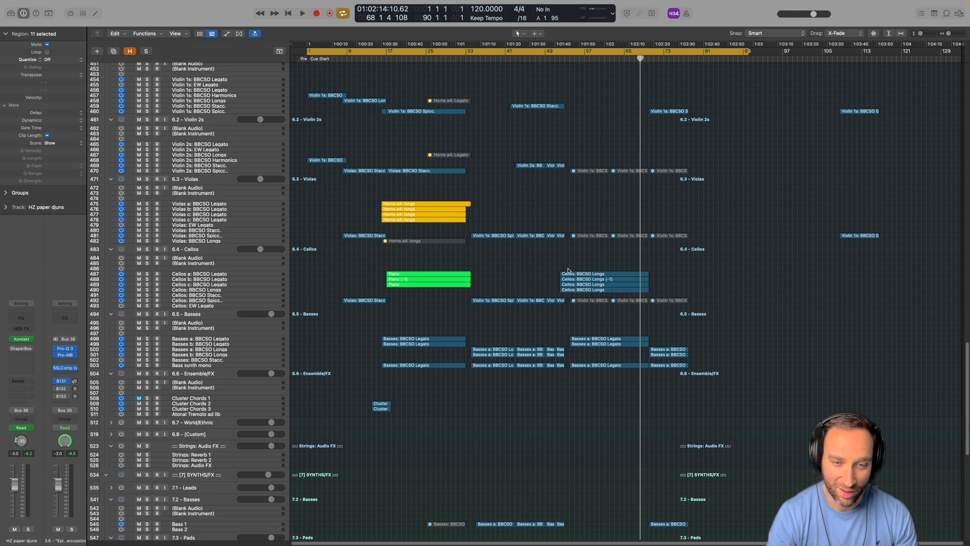
scroll(568, 271, down, 5)
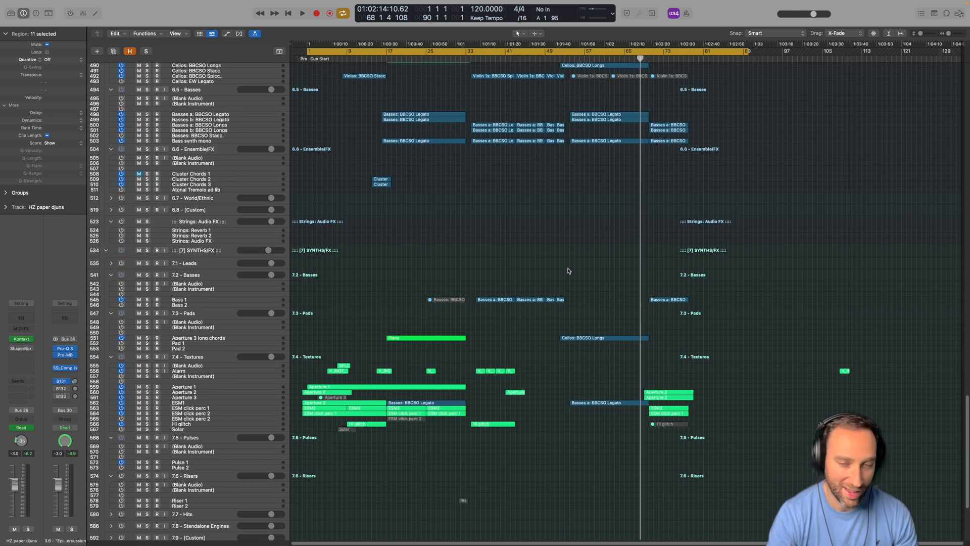
scroll(568, 271, down, 5)
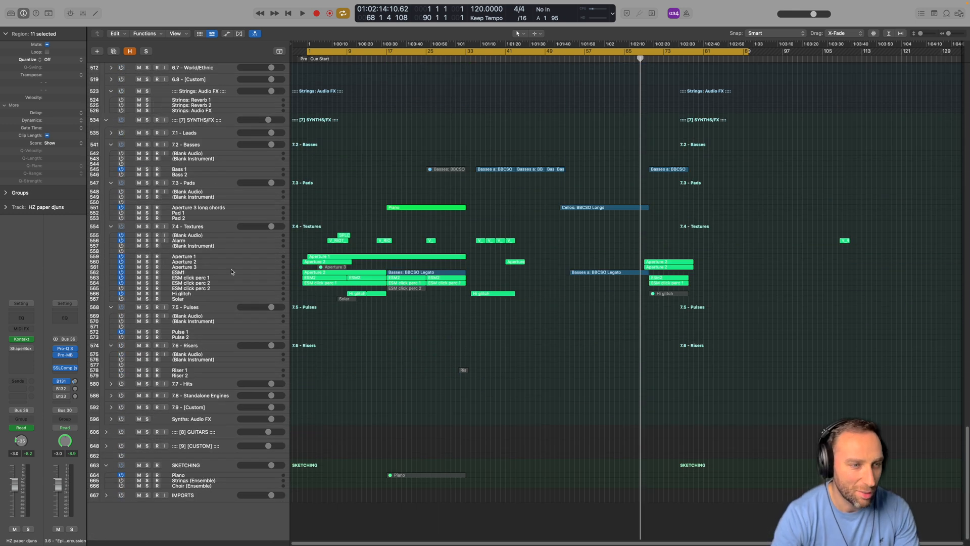
- Solo the 7.4 - Textures group, view the Aperture - The Stack instrument on the Aperture 1 track, and close its window
click(147, 227)
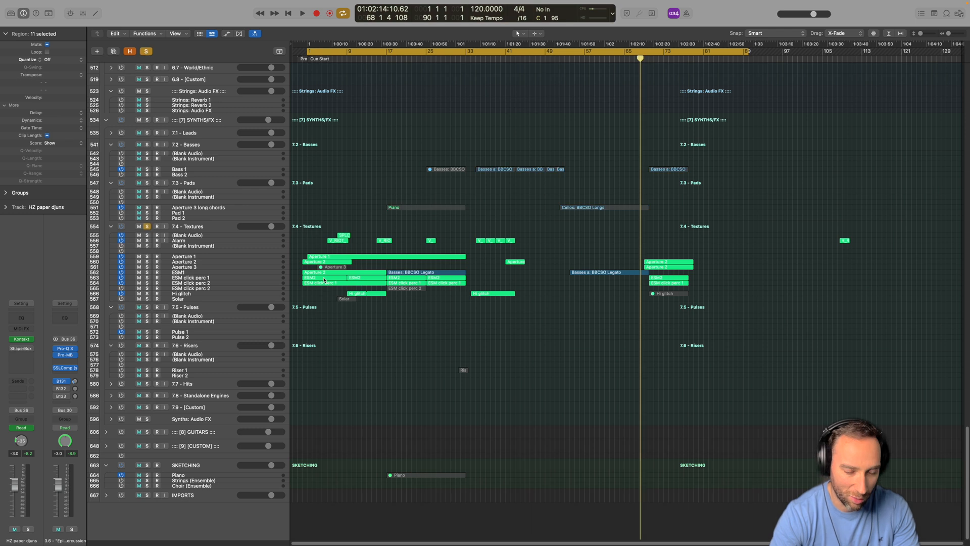
click(208, 256)
click(20, 358)
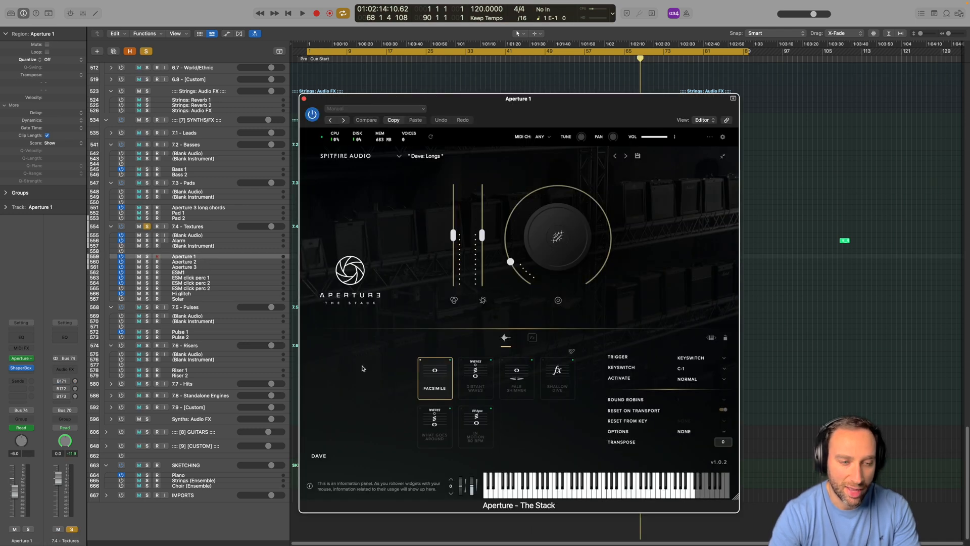
click(304, 98)
- View the ES M synth on the ESM1 track, and close its window
click(197, 273)
click(22, 358)
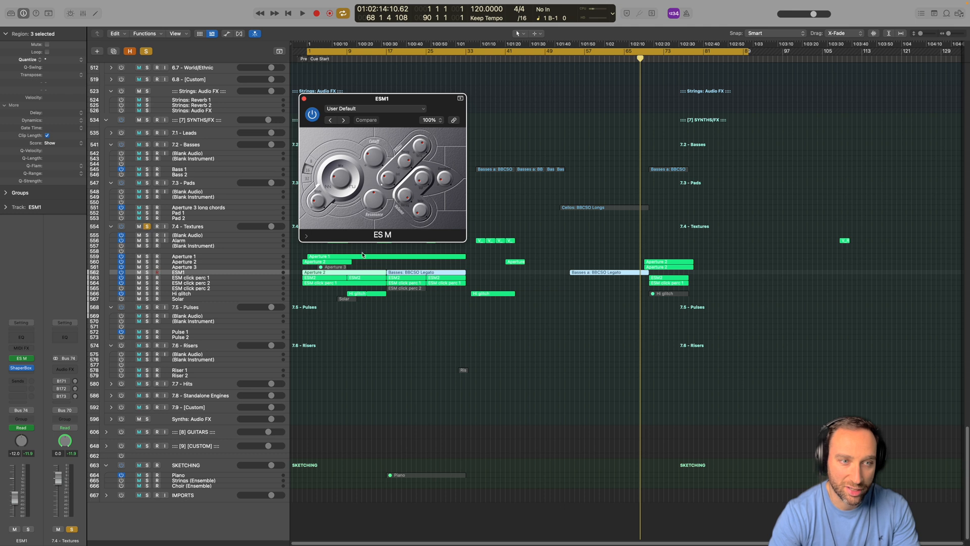
click(304, 99)
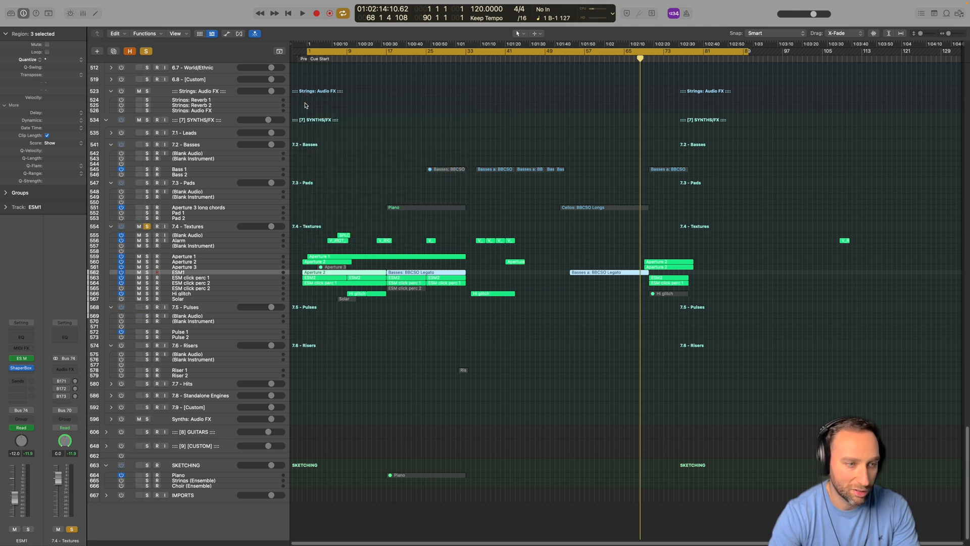
- View the Retro Synth on the Hi glitch track, close it, and select the Solar track, dismissing the plug-in loading message
click(195, 295)
click(22, 340)
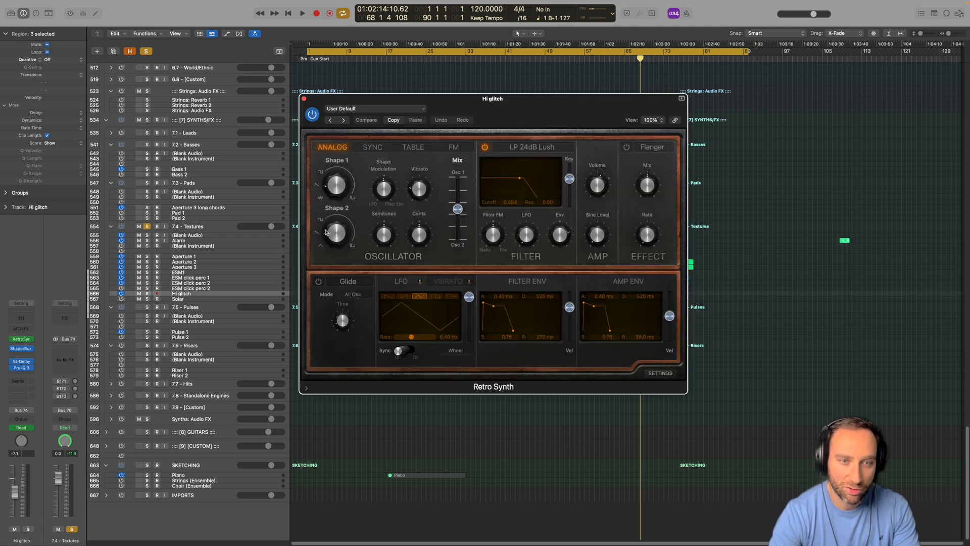
click(304, 99)
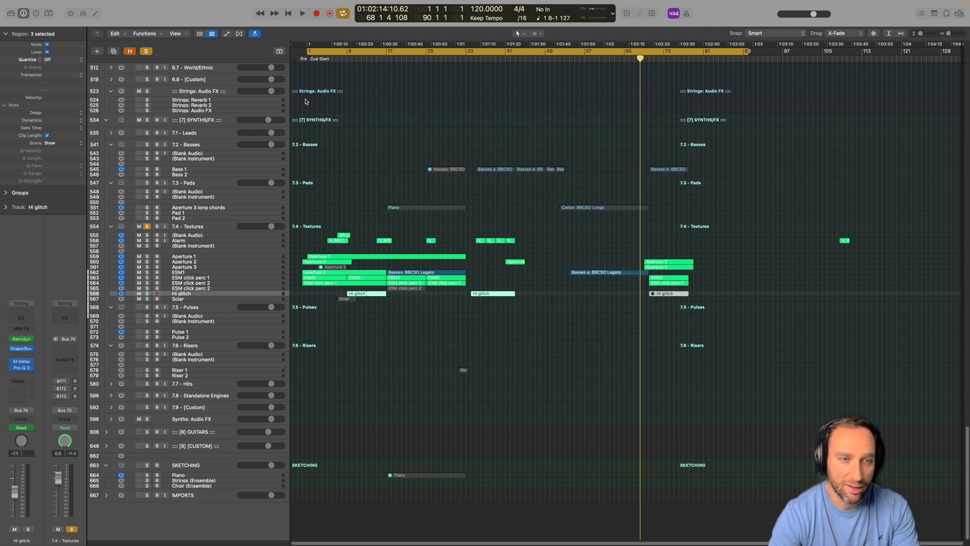
click(204, 299)
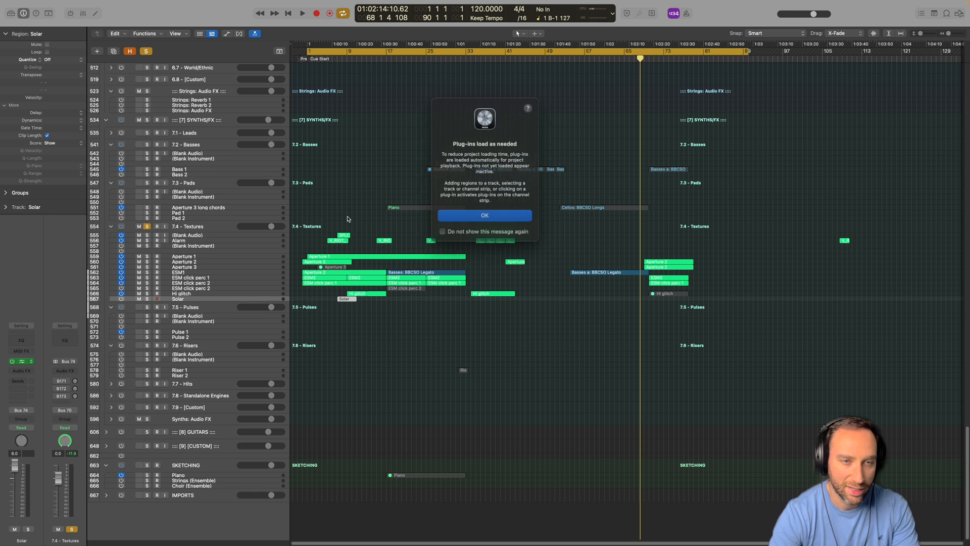
key(Return)
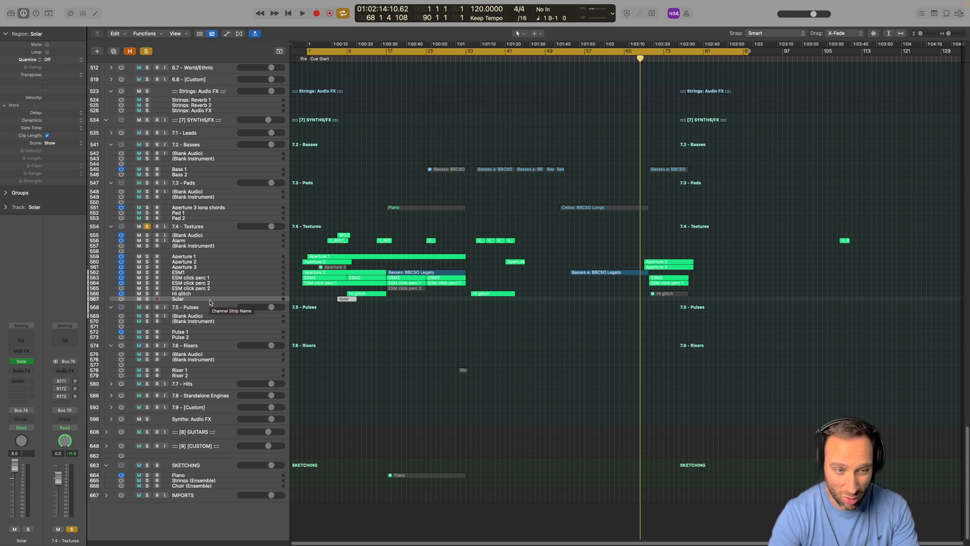
- View the Knif Audio Knifonium synth on the Bass 1 track, and close its window
scroll(253, 328, up, 2)
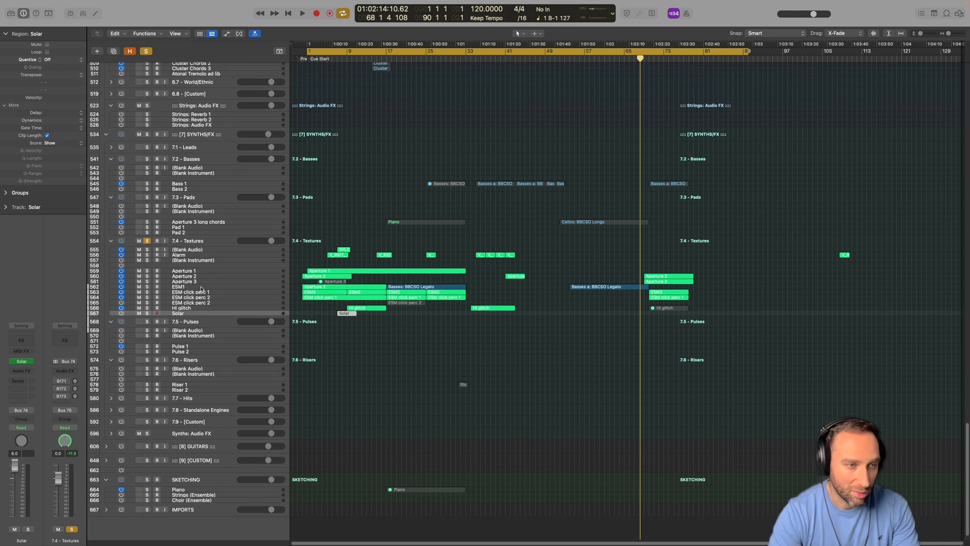
click(202, 185)
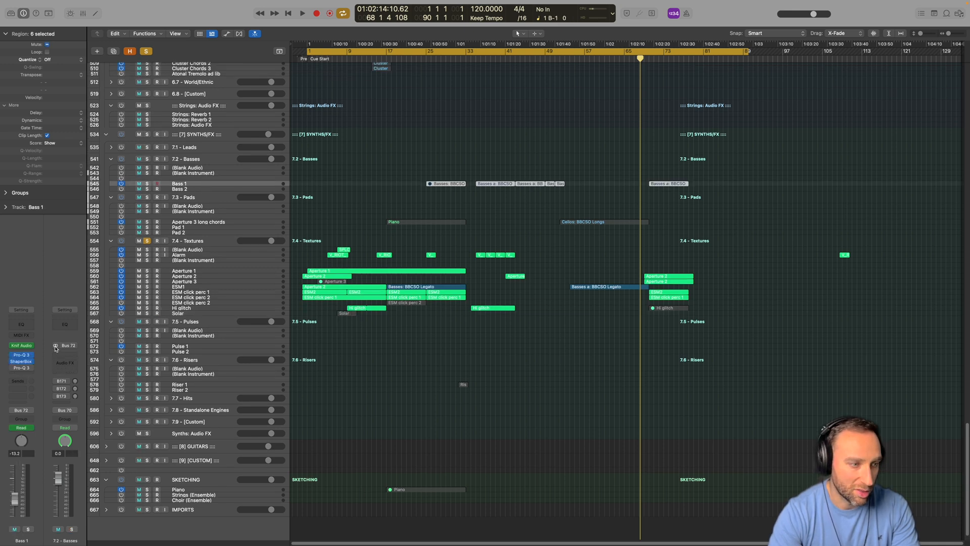
click(24, 346)
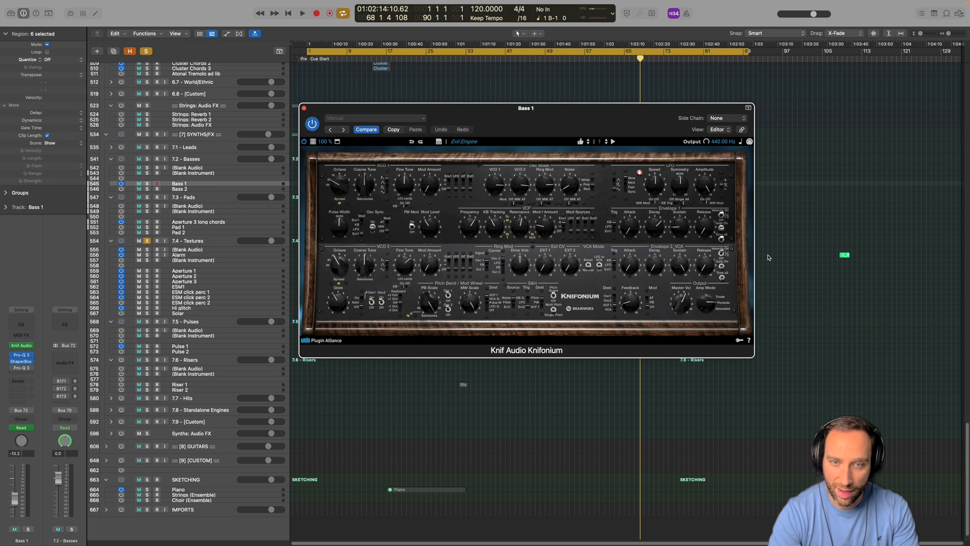
click(303, 107)
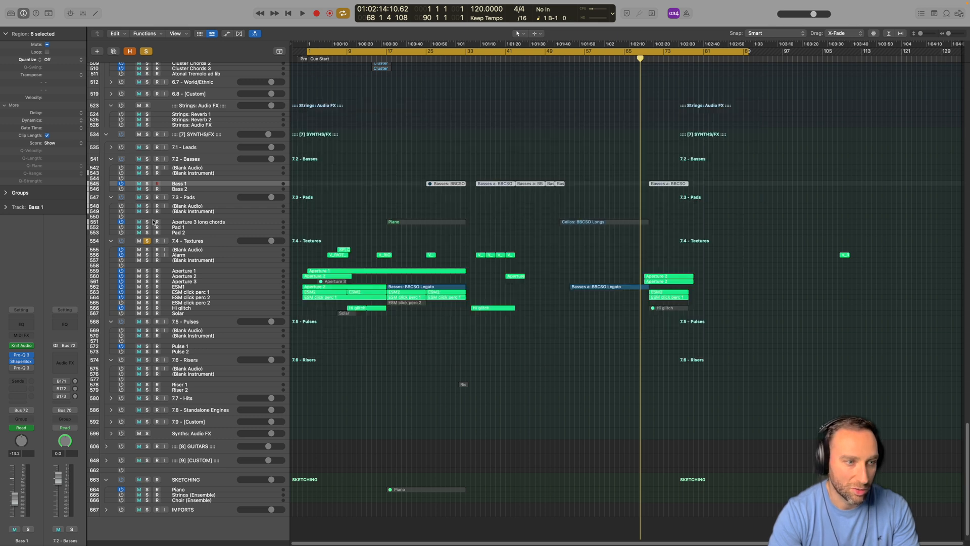
- Switch the solo from the textures group to the whole SYNTHS/FX group, and play the cue's opening to about bar 11
click(147, 241)
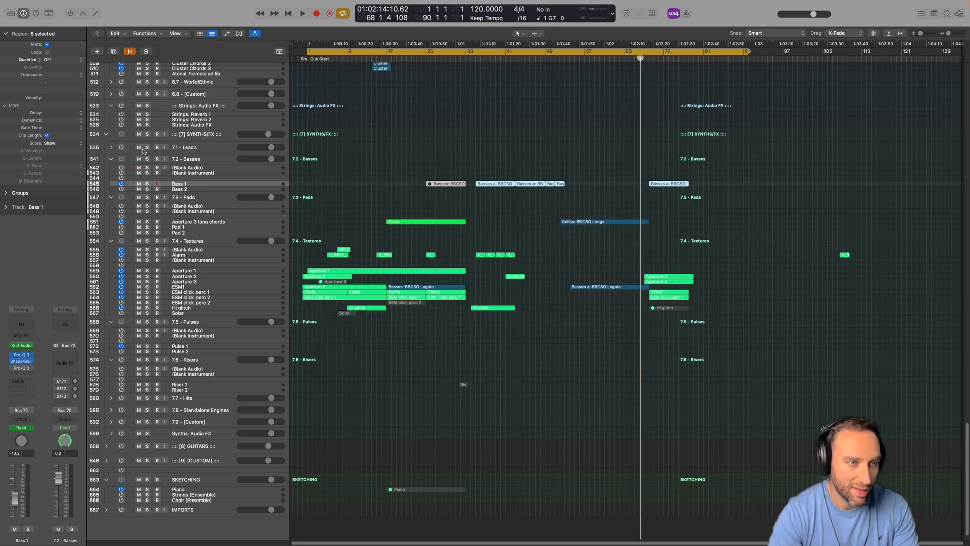
click(148, 134)
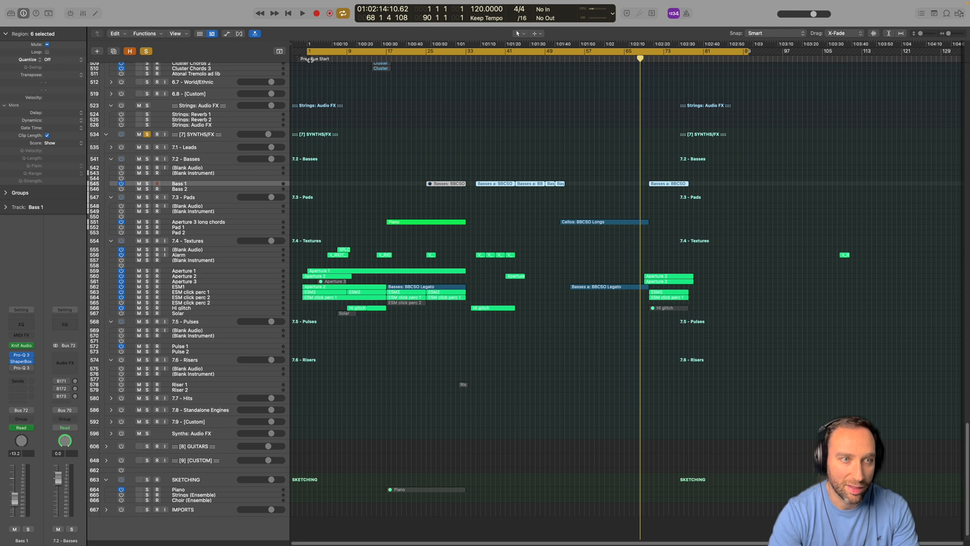
key(space)
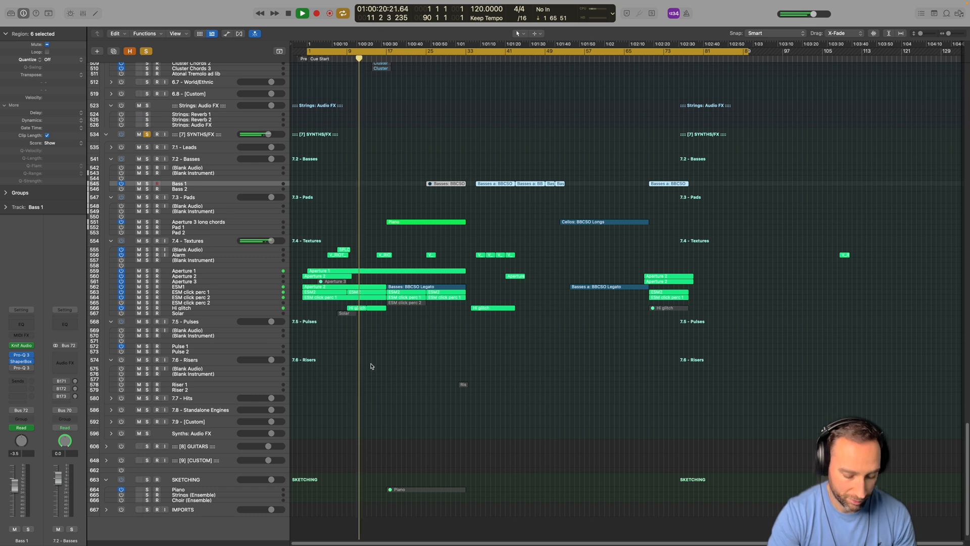
key(space)
- Unsolo the SYNTHS/FX group, and play with only the two active ESM click perc tracks and the ESM1 track soloed
click(223, 299)
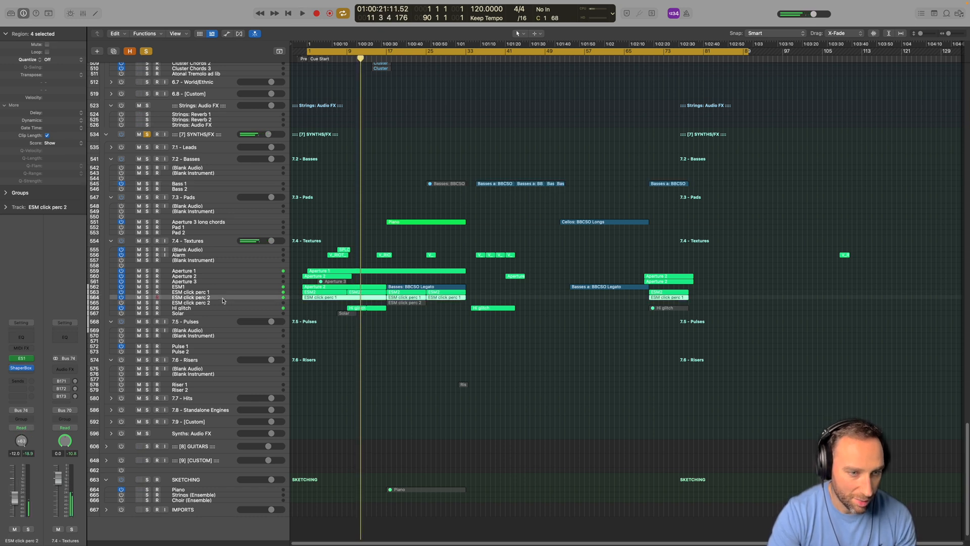
click(147, 135)
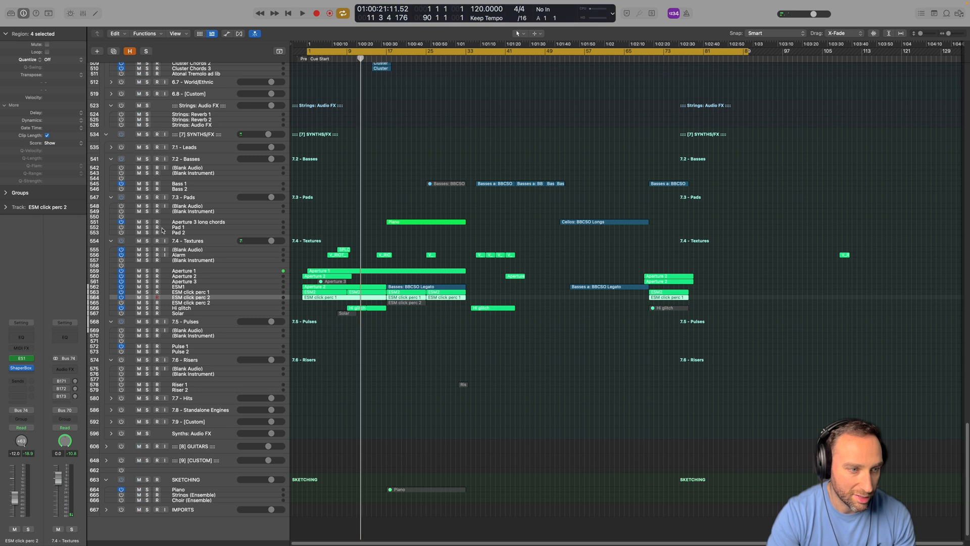
click(147, 296)
key(space)
click(148, 286)
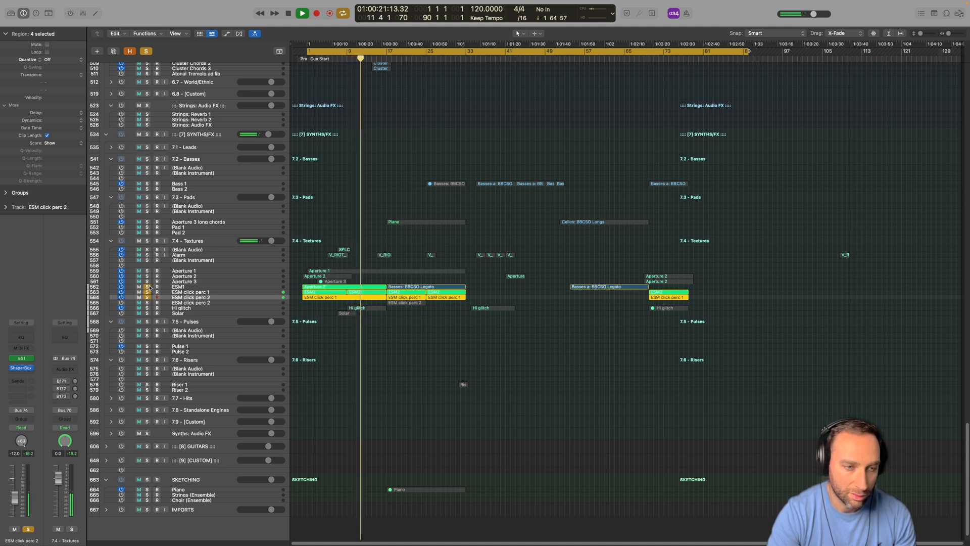
- Stop playback, and unsolo the ESM1 track and the two ESM click perc tracks
key(space)
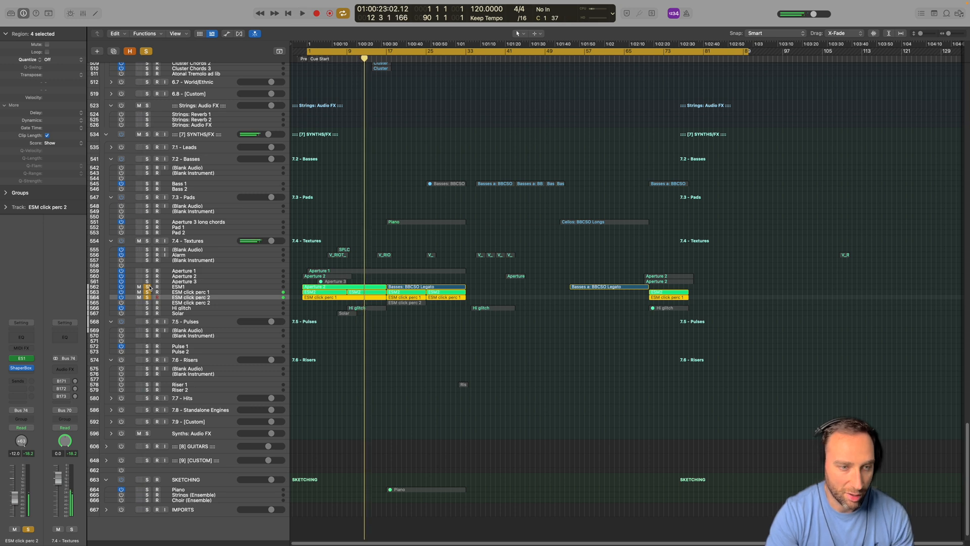
drag(148, 287, 149, 292)
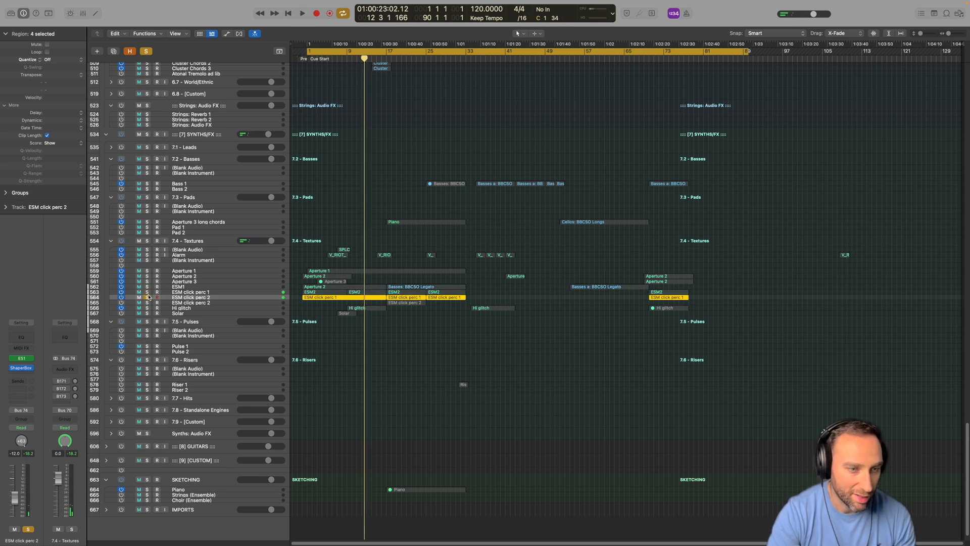
click(148, 297)
- Solo the Aperture 1 track, view its region's notes, play from just before bar 9, and close the note editor
click(147, 271)
double_click(354, 271)
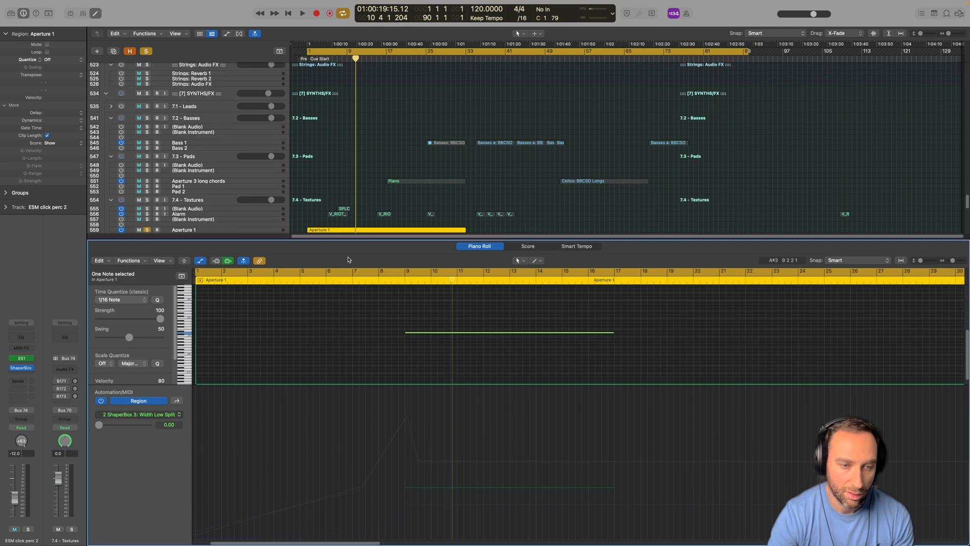
double_click(399, 282)
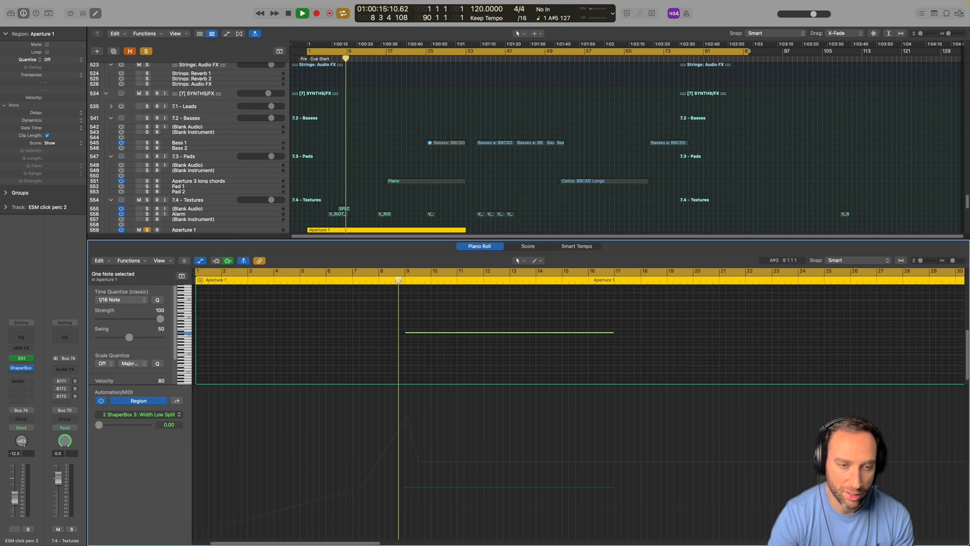
key(e)
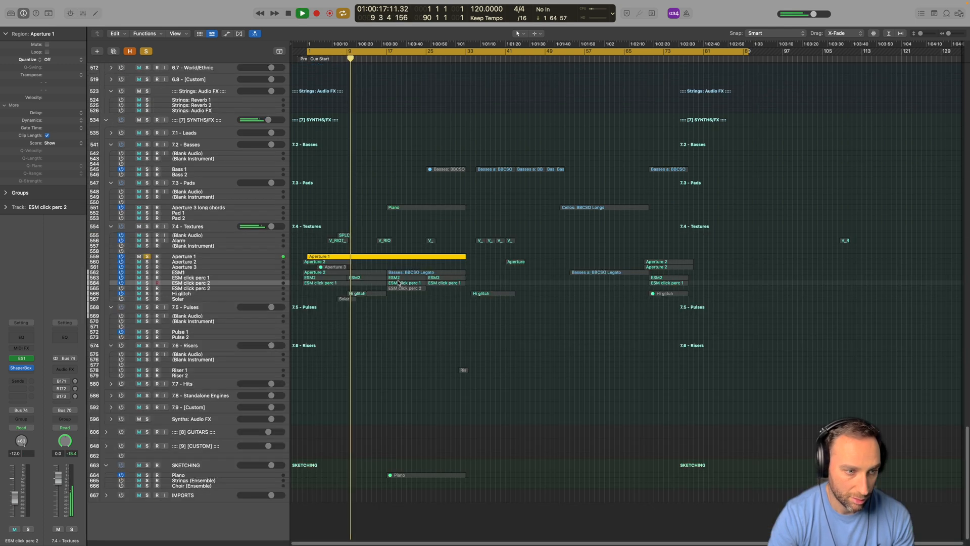
- View the Time, Noise and Drive shapers of ShaperBox 3 on the ESM click perc 2 track, and close its window
click(22, 369)
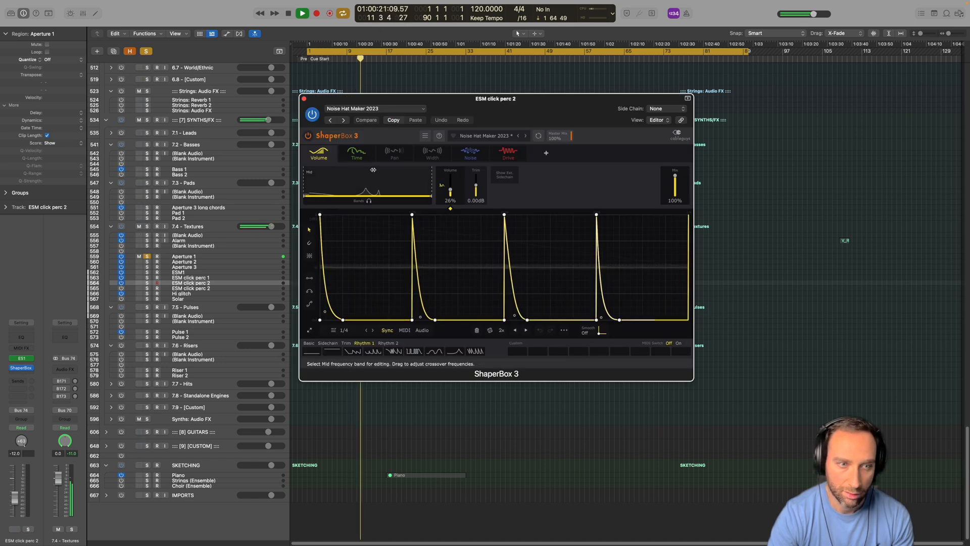
click(358, 154)
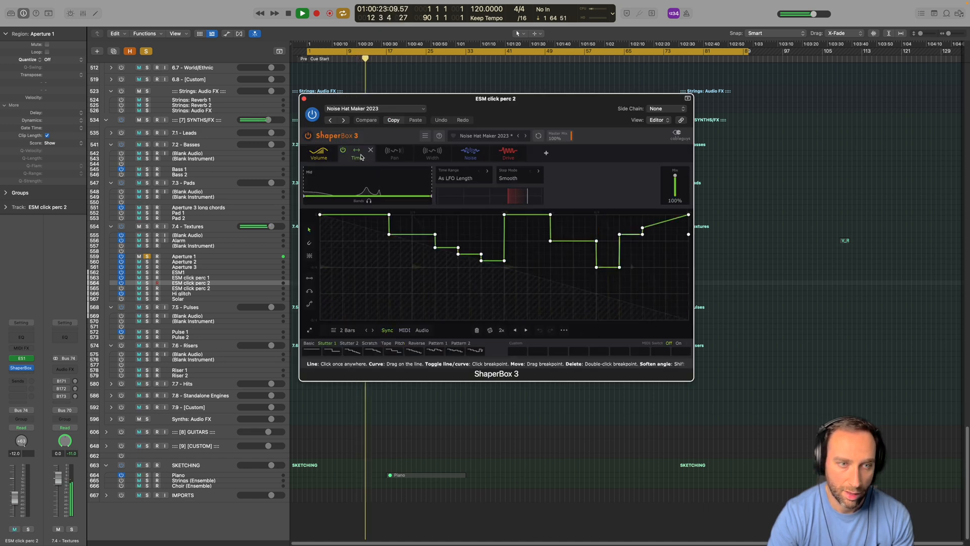
click(470, 157)
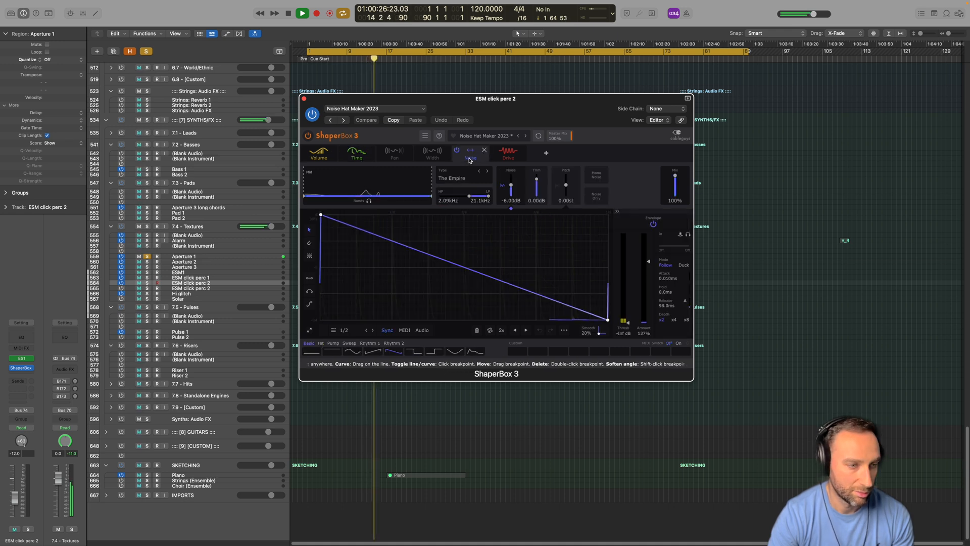
click(510, 160)
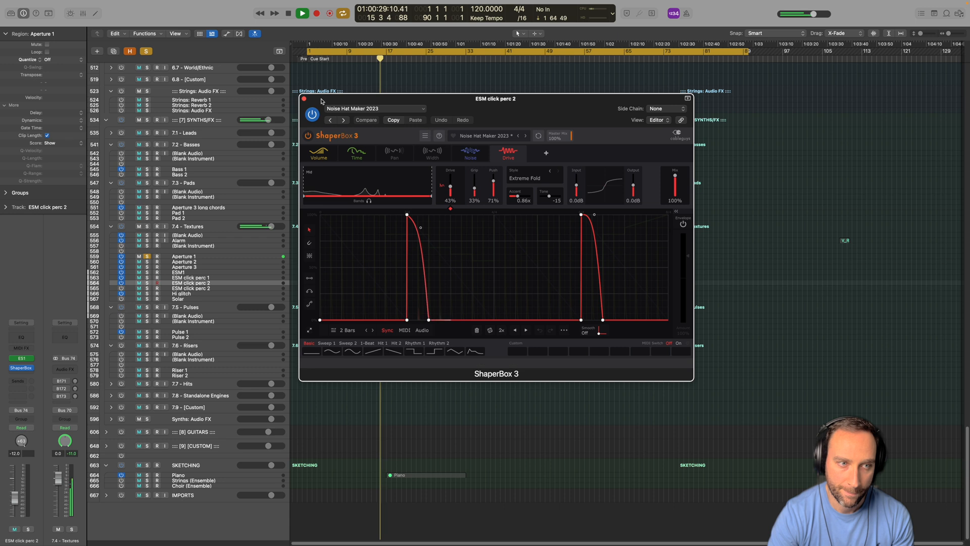
key(super+w)
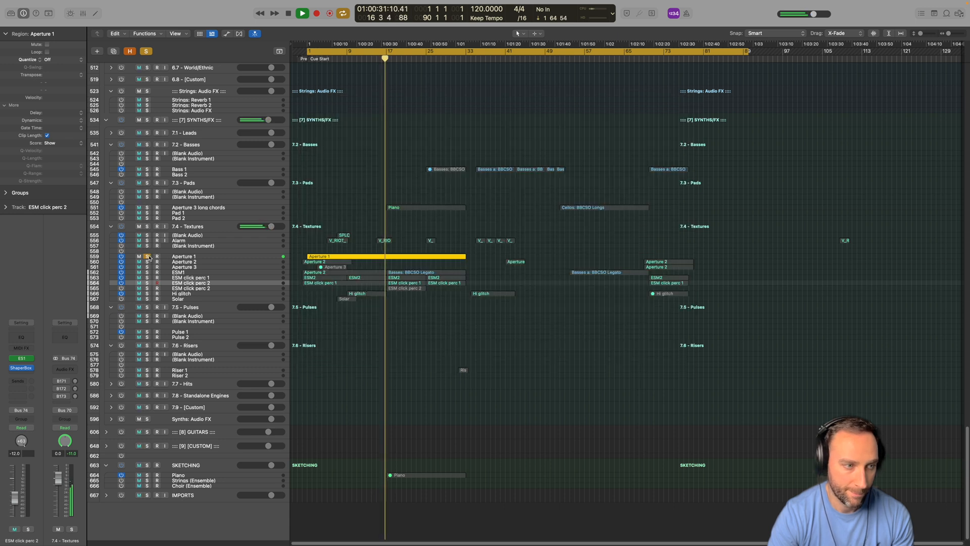
- Unsolo Aperture 1, stop playback, and view ShaperBox 3 on ESM click perc 2 once more before closing it
click(147, 257)
key(space)
click(23, 369)
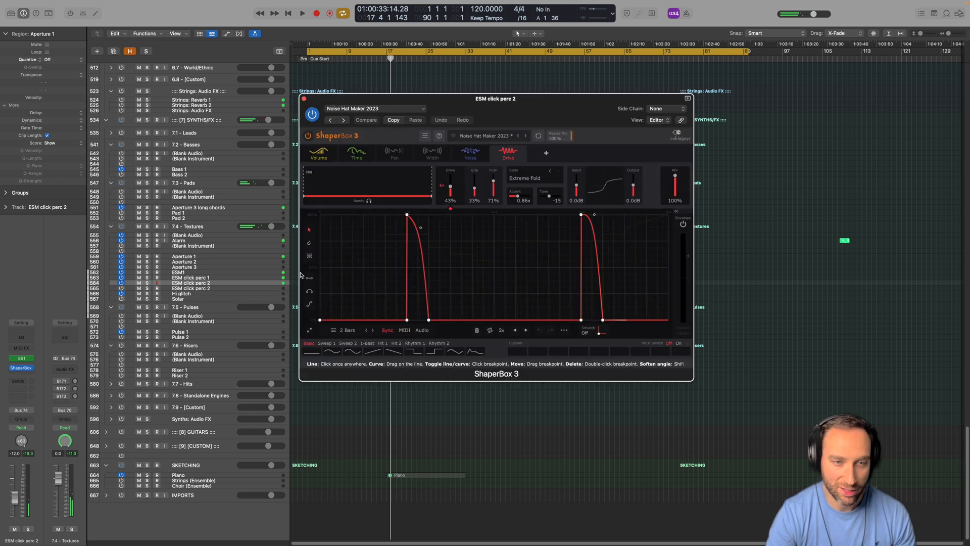
click(304, 98)
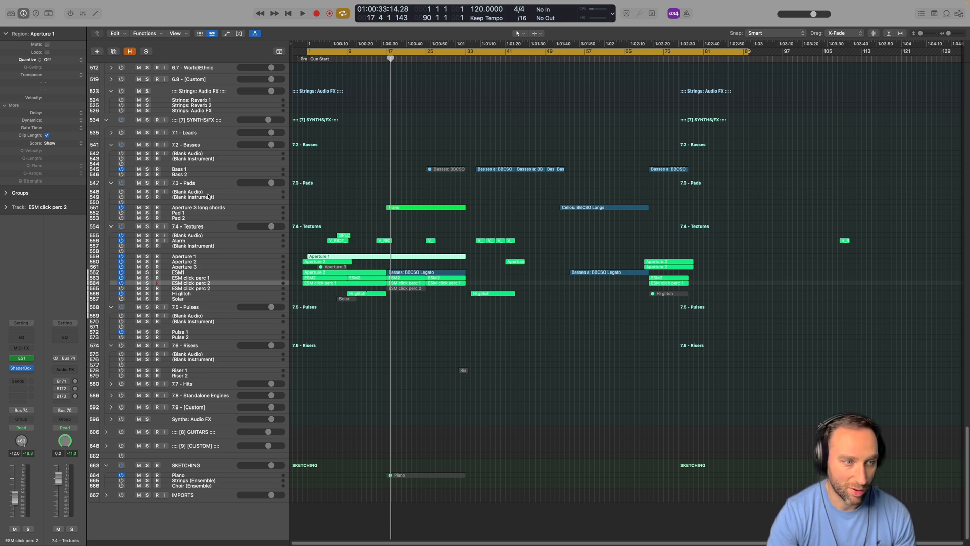
- Solo the Aperture 3 long chords track, play from bar 17 to about bar 20, and clear the solo
click(147, 208)
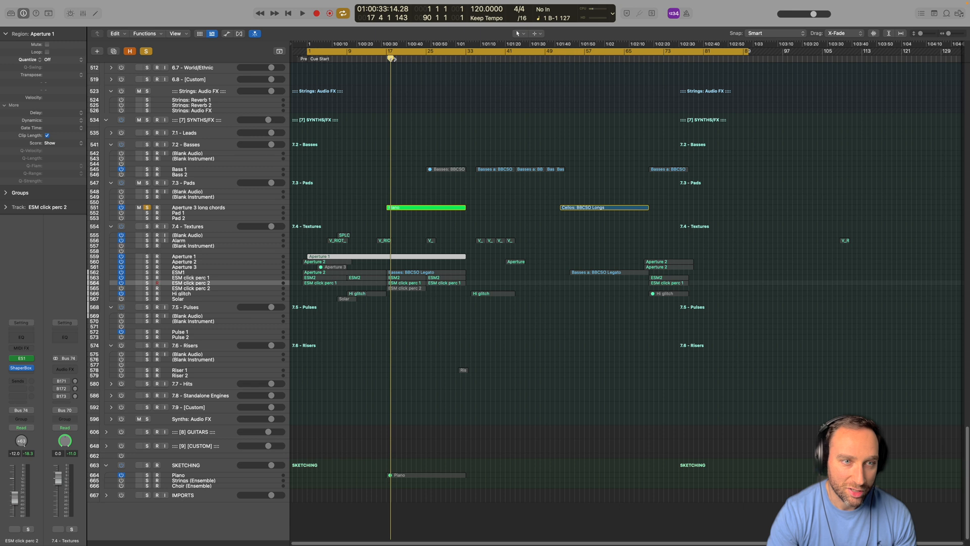
key(space)
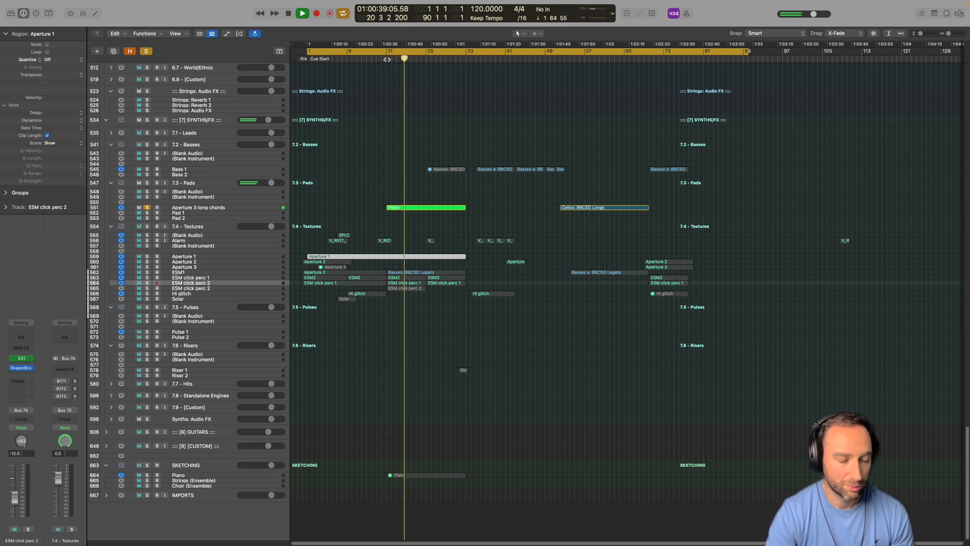
key(space)
scroll(370, 147, up, 10)
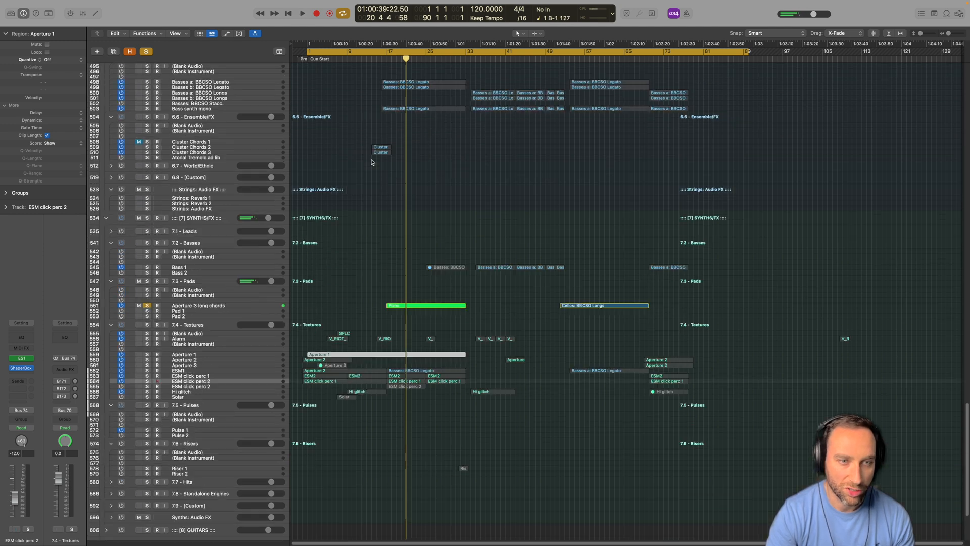
scroll(372, 163, up, 7)
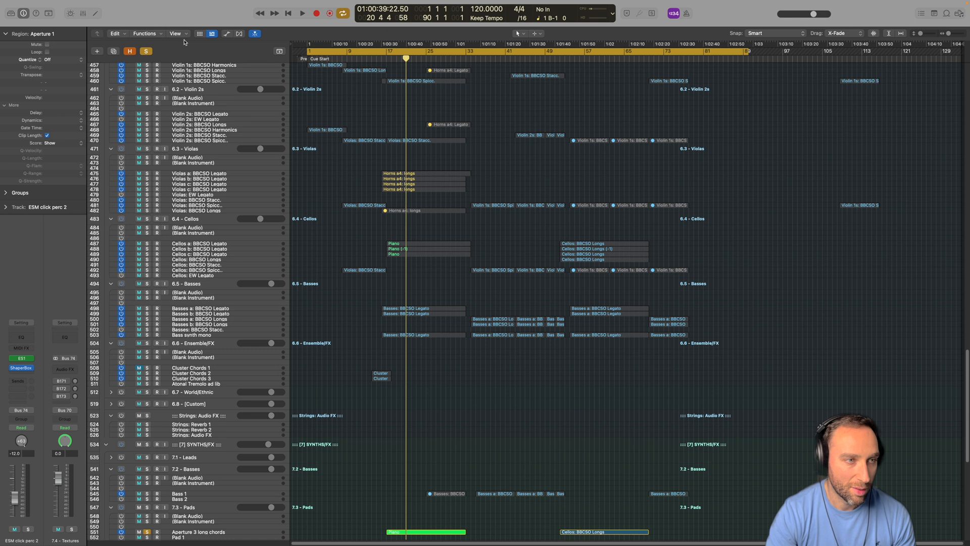
click(147, 51)
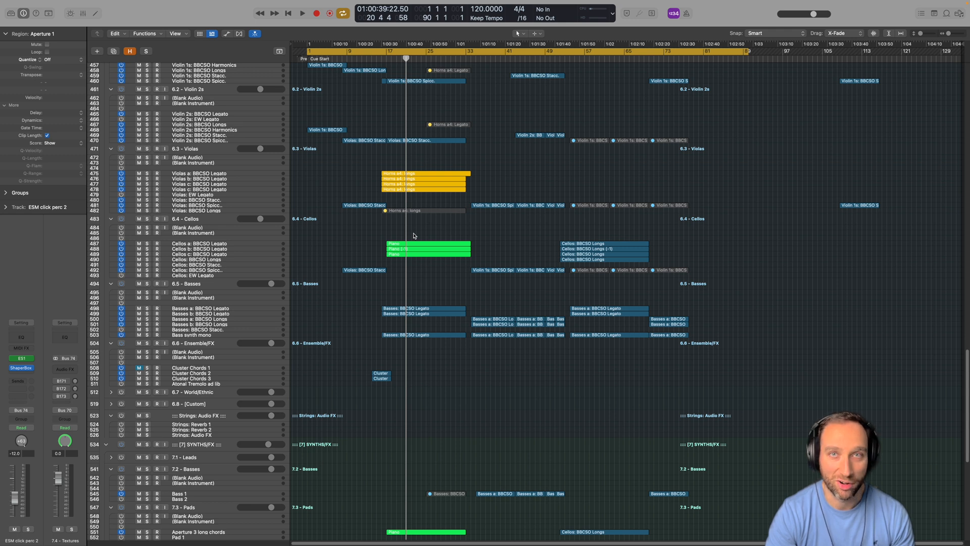
- Solo the whole STRINGS group, and play it from about bar 9
scroll(414, 235, up, 3)
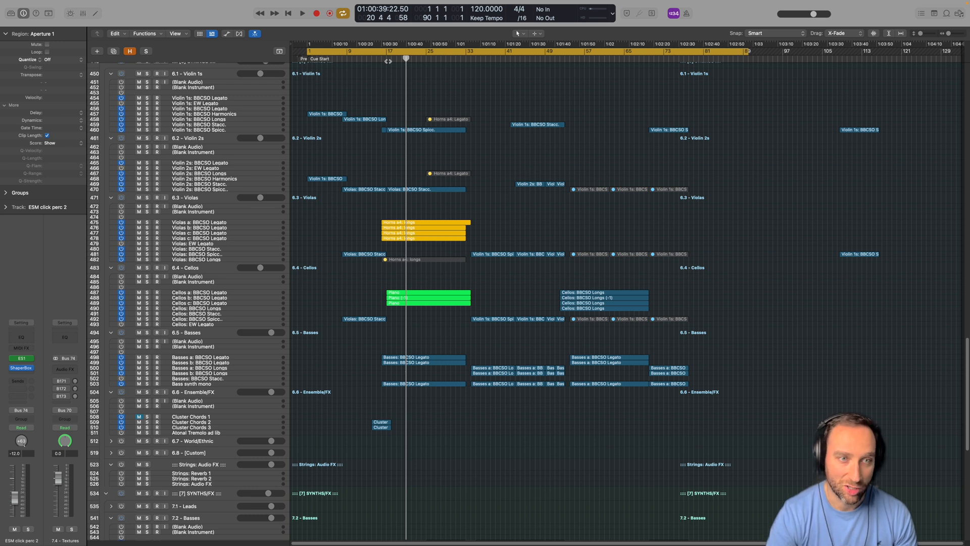
scroll(303, 152, up, 2)
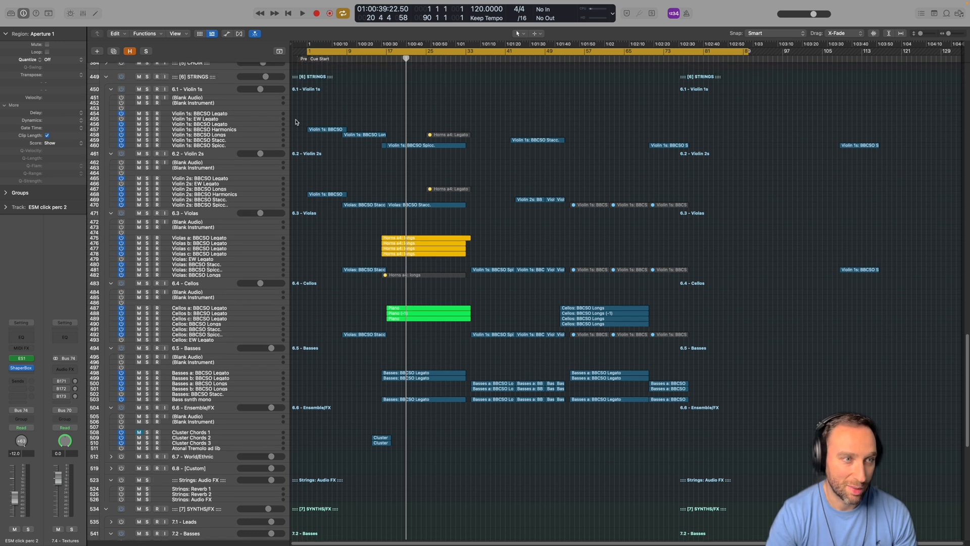
click(147, 87)
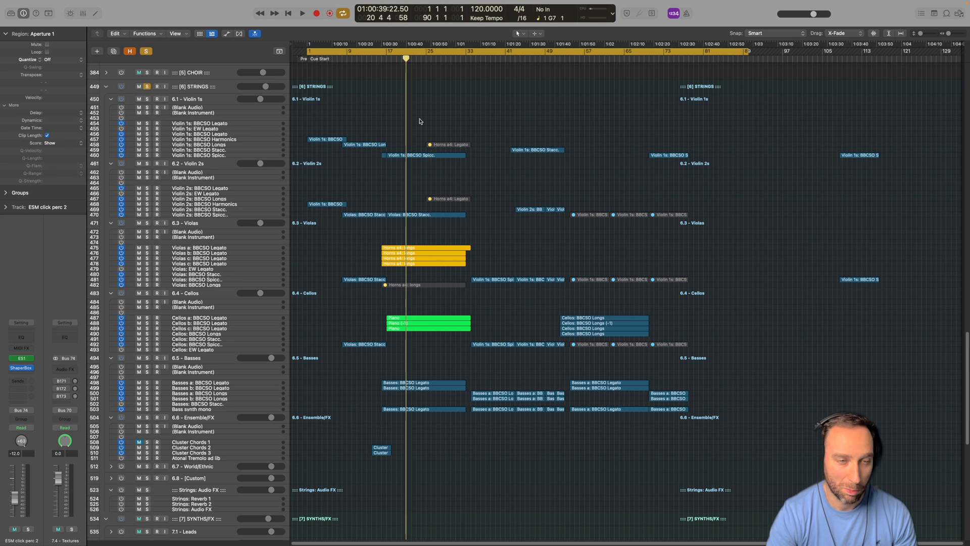
click(386, 58)
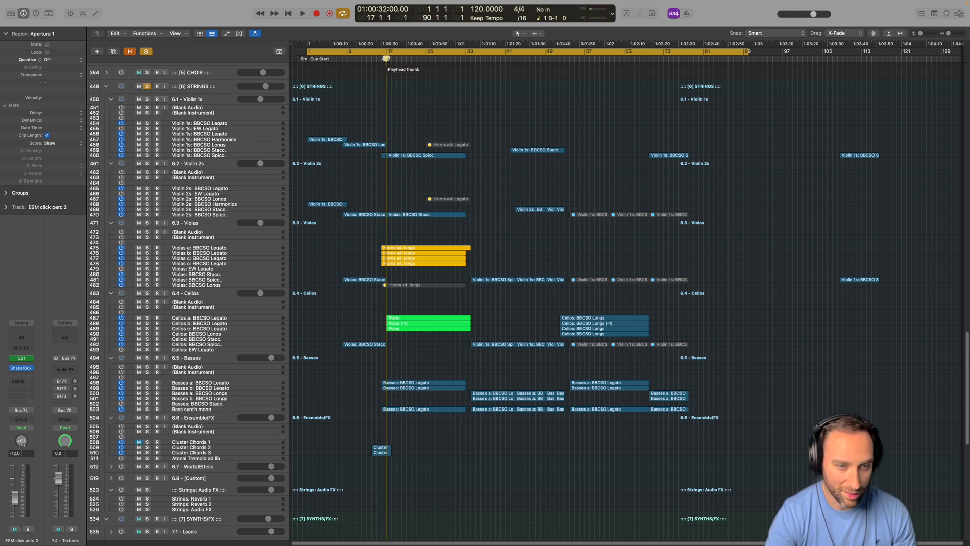
click(351, 56)
key(space)
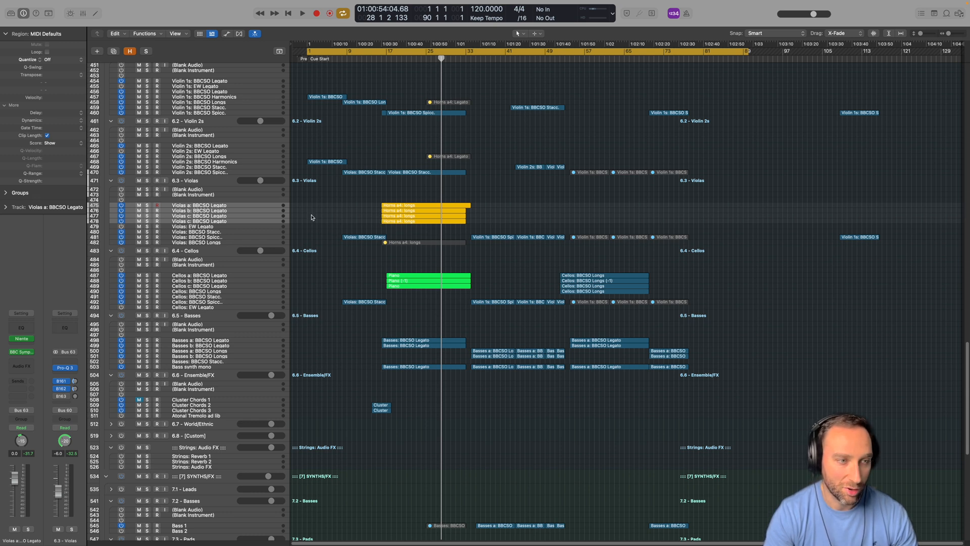
- Solo the four BBCSO Legato viola tracks and the three BBCSO Legato cello tracks, and play from about bar 16
click(146, 207)
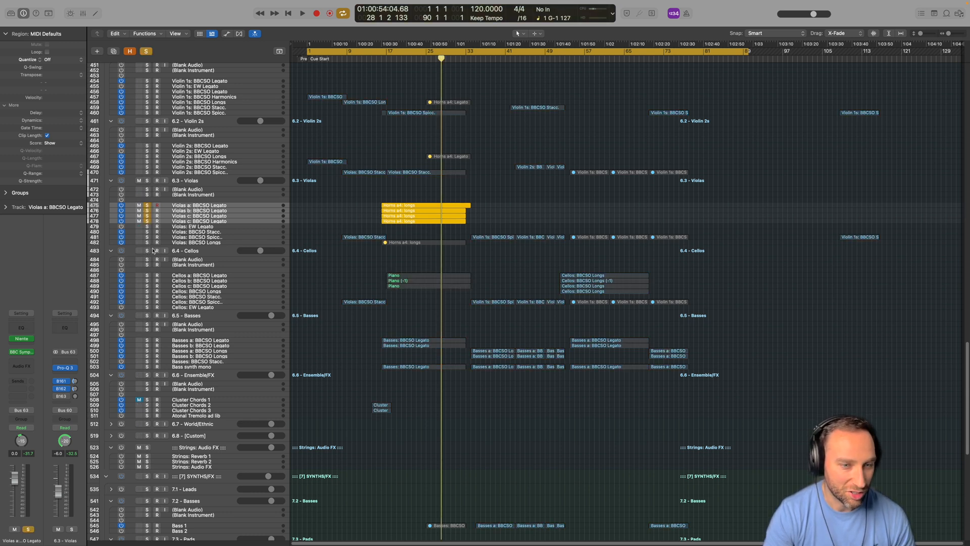
drag(147, 275, 150, 282)
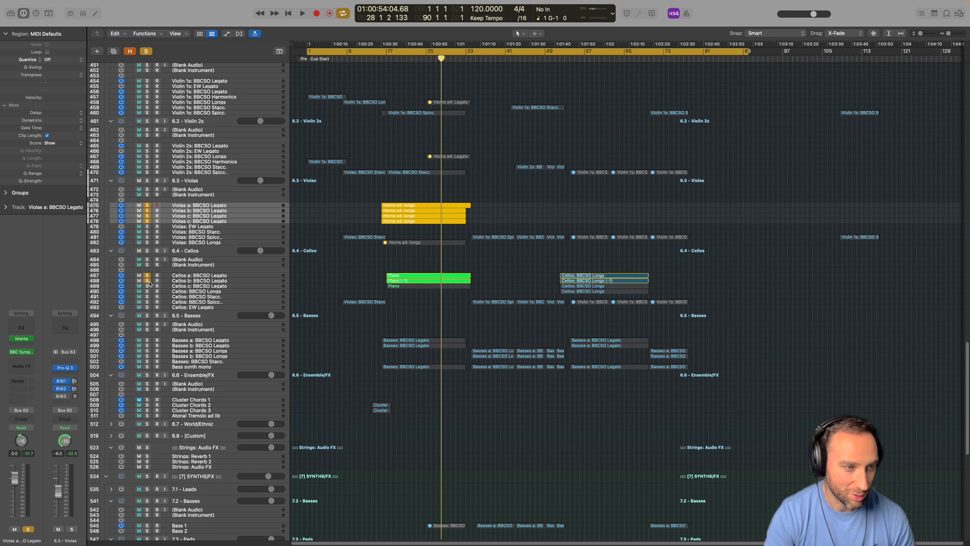
click(148, 286)
double_click(384, 60)
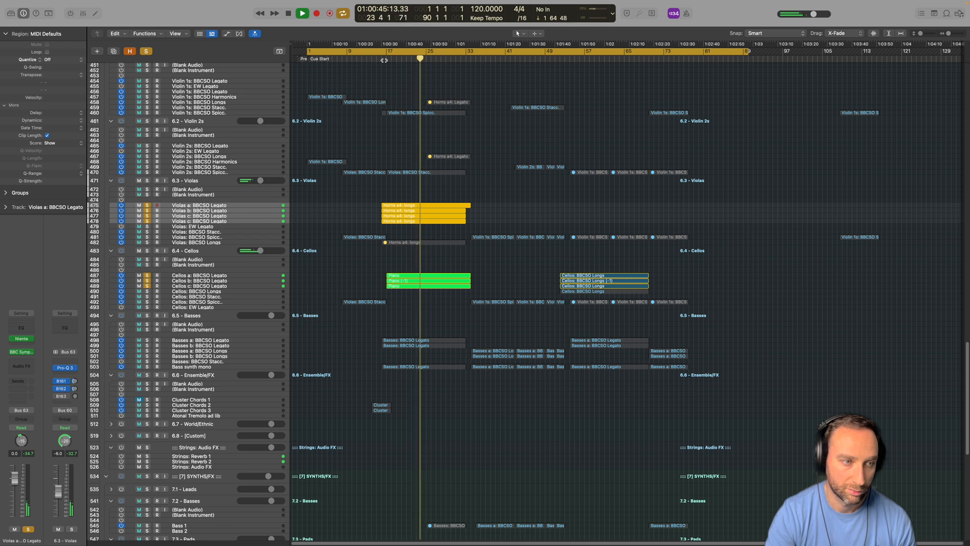
- View the notes of the Horns a4: longs region on the Violas a track, playing to about bar 28, and clear all solos
double_click(420, 206)
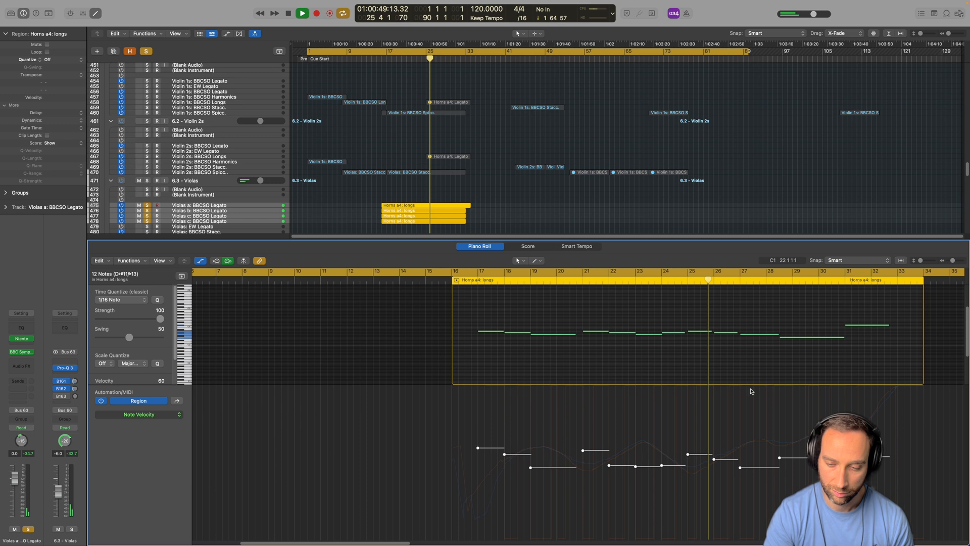
scroll(751, 392, right, 5)
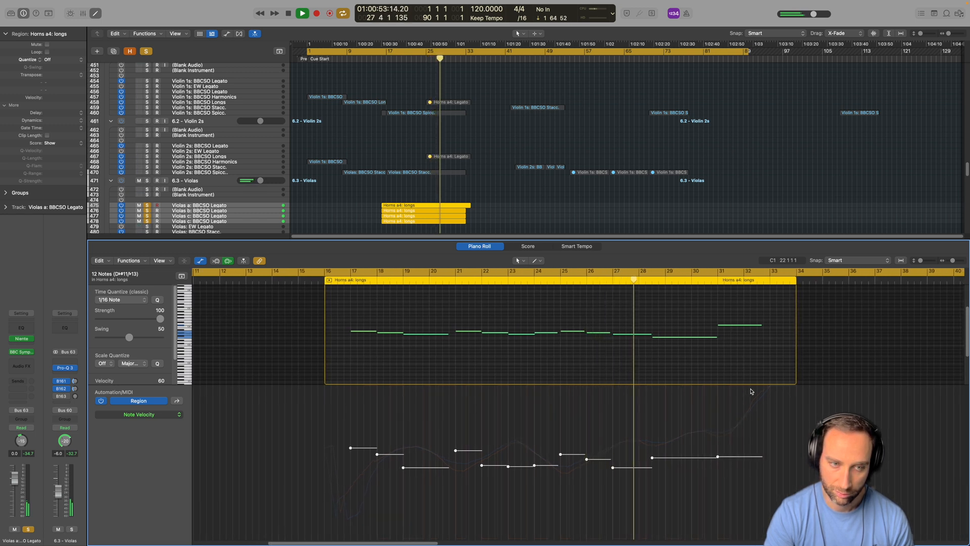
key(space)
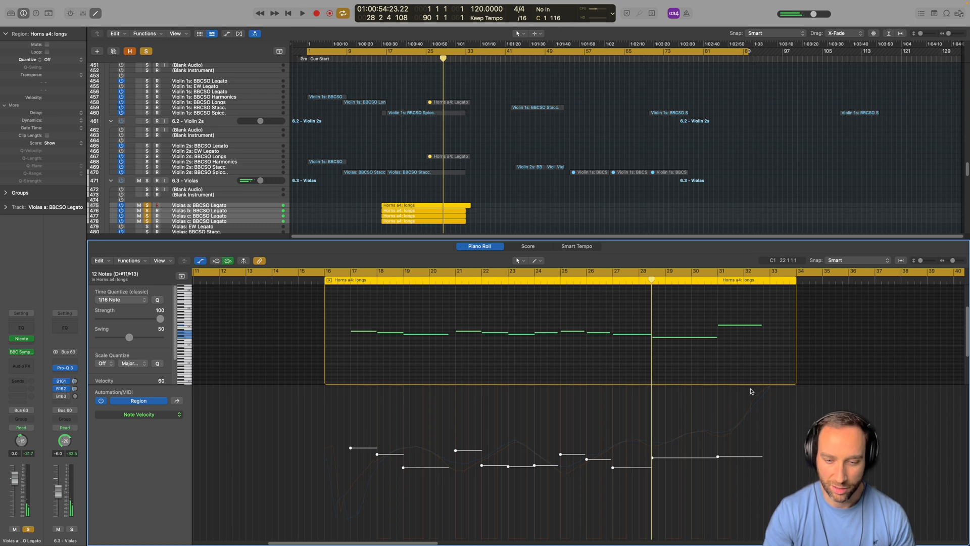
scroll(751, 392, right, 2)
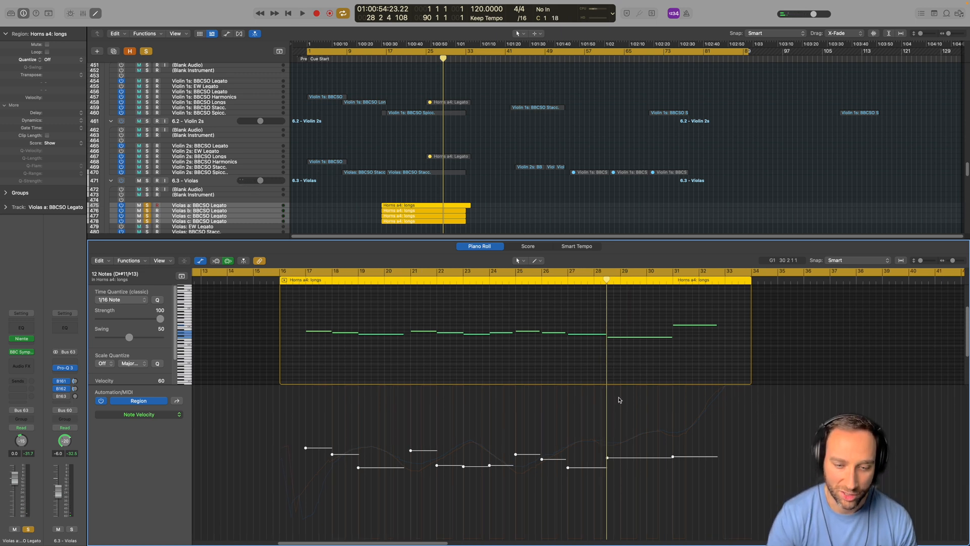
click(146, 52)
- Play from bar 43 with the Violin 1s and Violin 2s groups soloed, clear the solos, and stop at about bar 47
scroll(415, 167, up, 3)
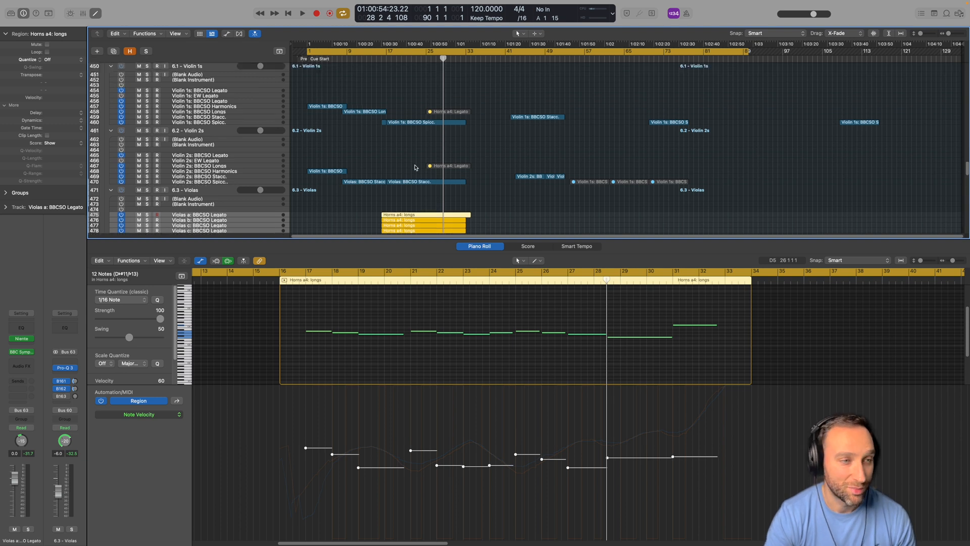
scroll(416, 168, up, 1)
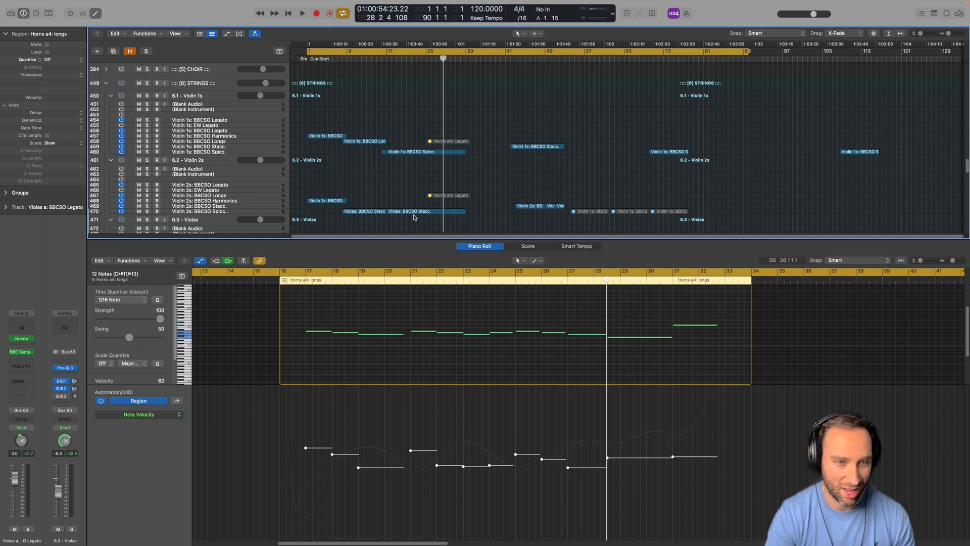
click(521, 58)
key(space)
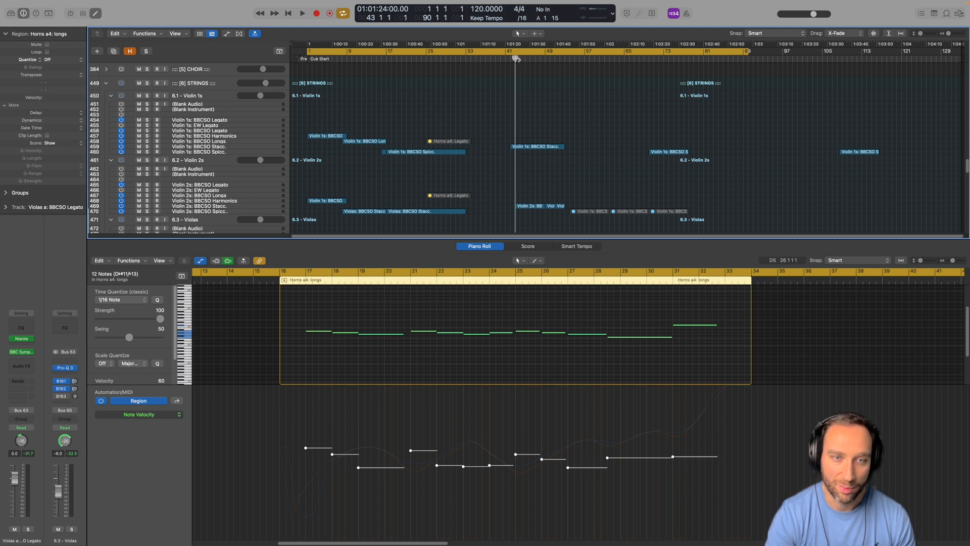
click(147, 96)
click(147, 160)
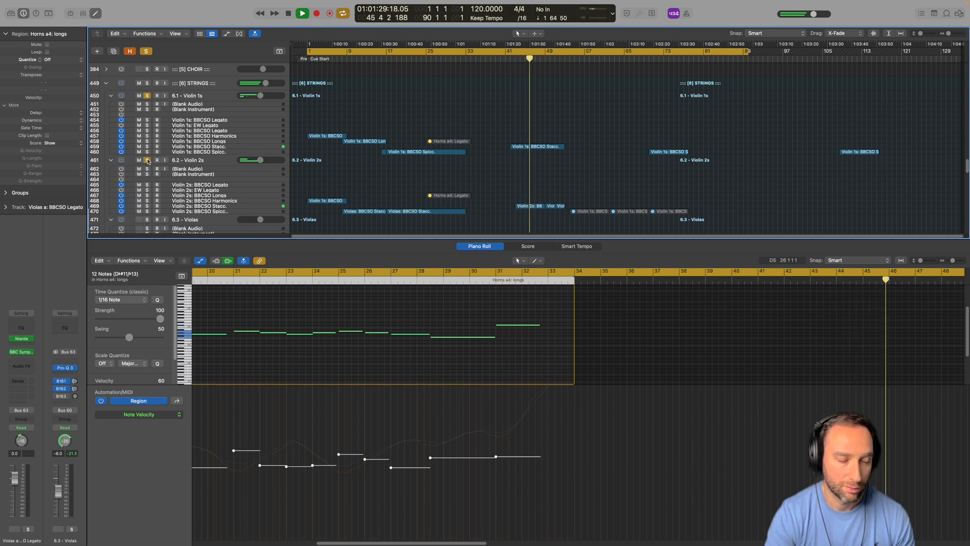
click(147, 52)
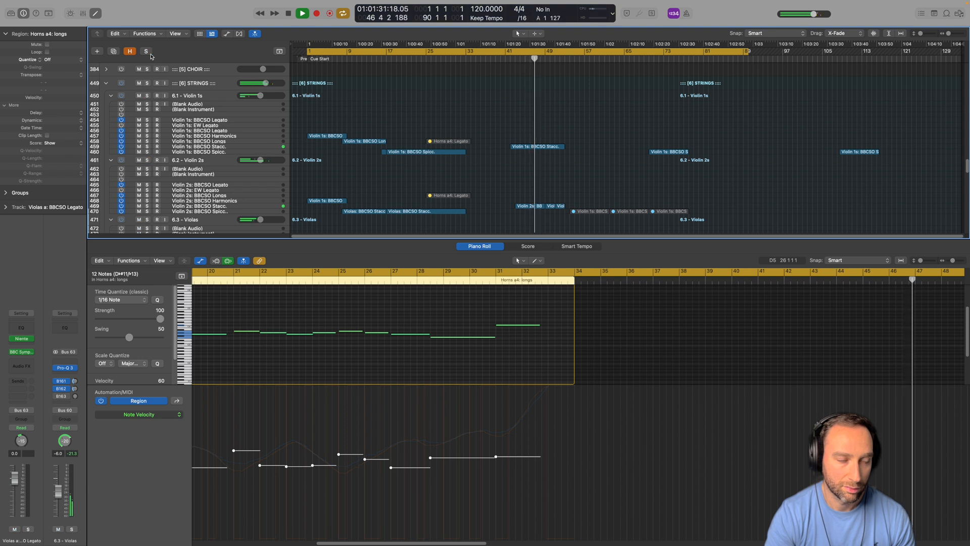
key(space)
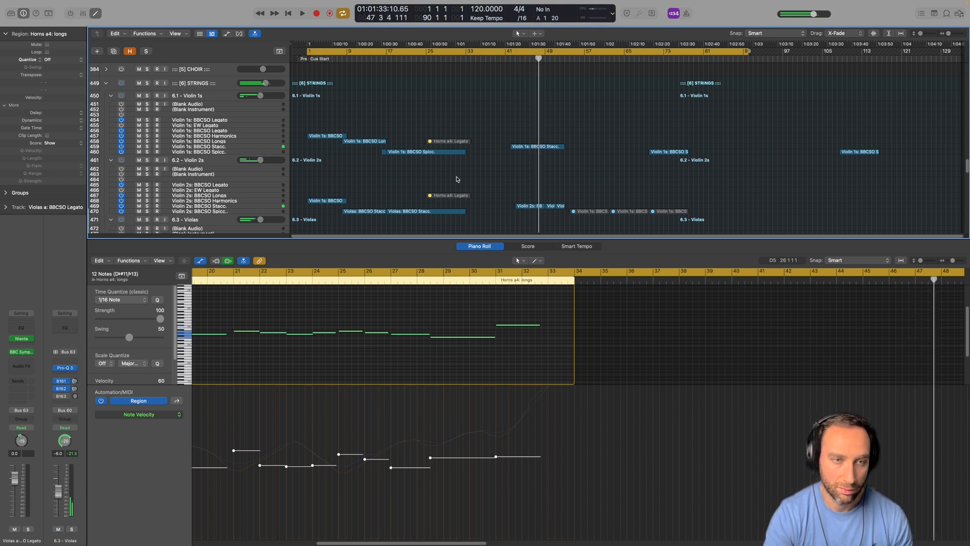
- View the Kontakt instrument loaded on the first HZ Epic hits track in the "Epic" Percussion group, and close it
scroll(458, 179, up, 10)
scroll(457, 179, up, 5)
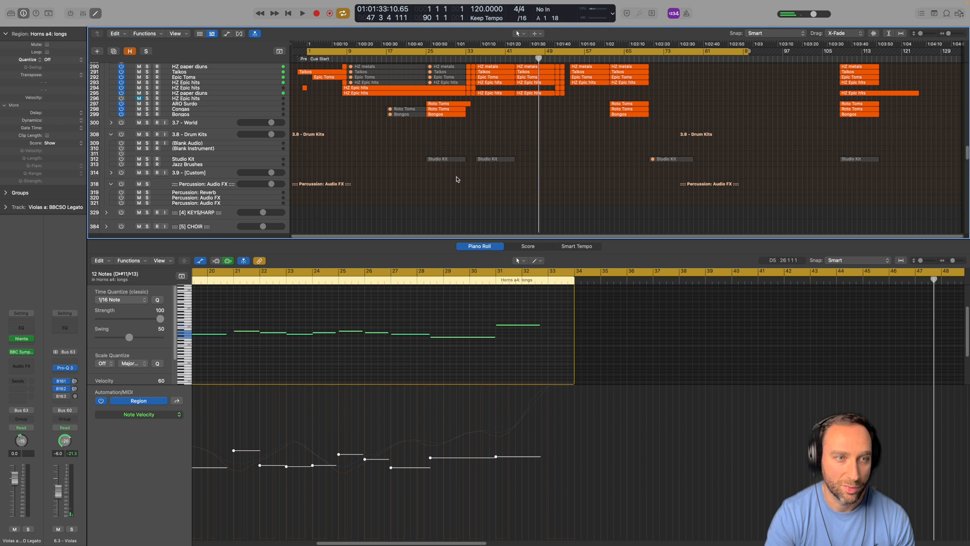
scroll(468, 175, up, 3)
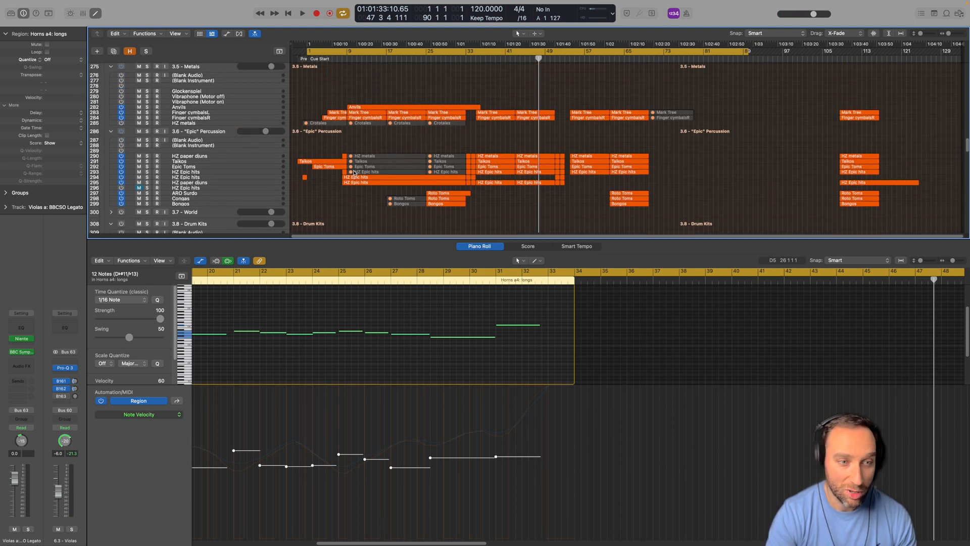
click(197, 173)
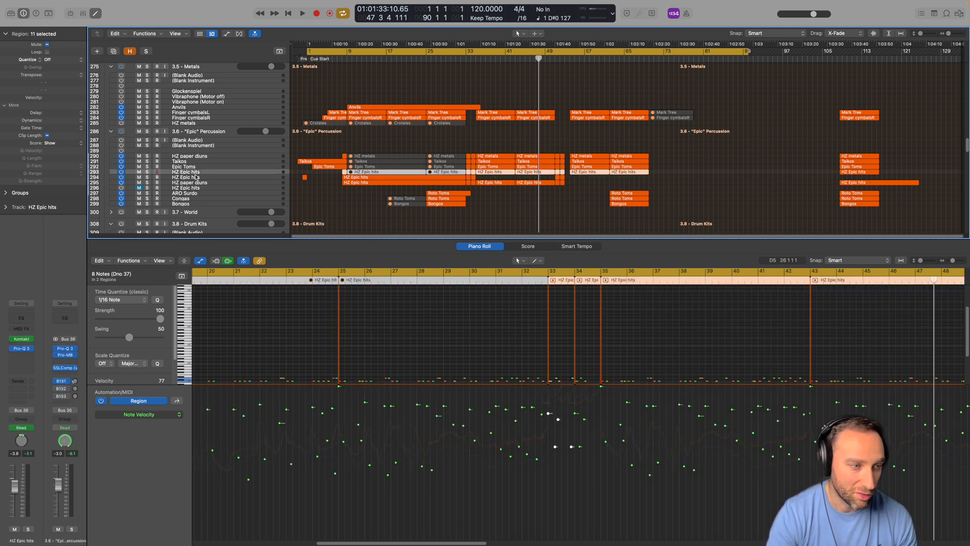
click(22, 339)
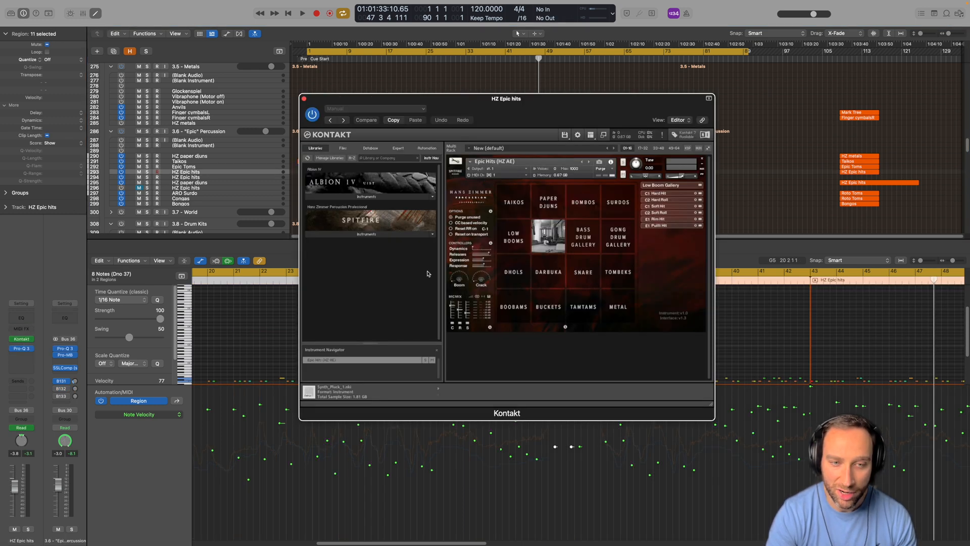
click(305, 99)
- View the Abbey Road Orchestra instrument on the ARO Surdo track, and close it
click(236, 193)
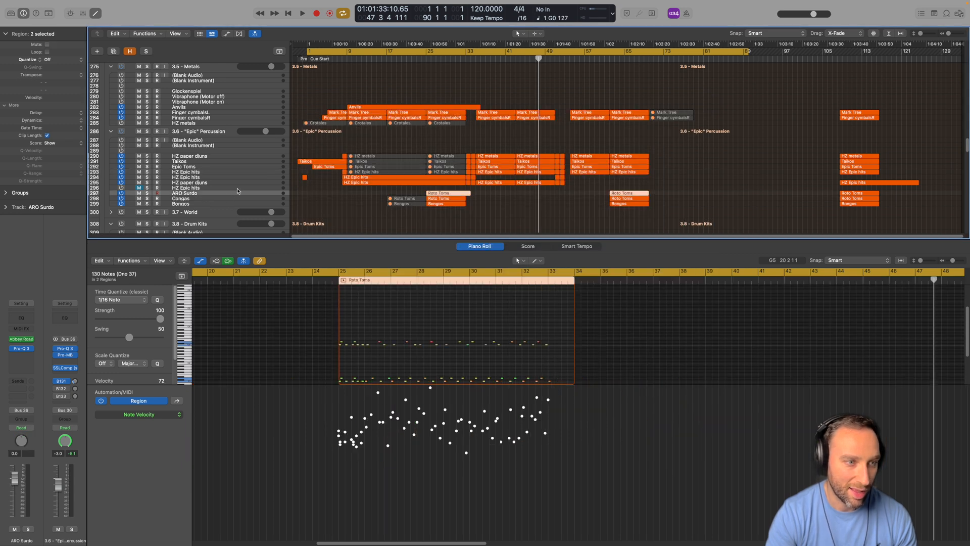
click(21, 340)
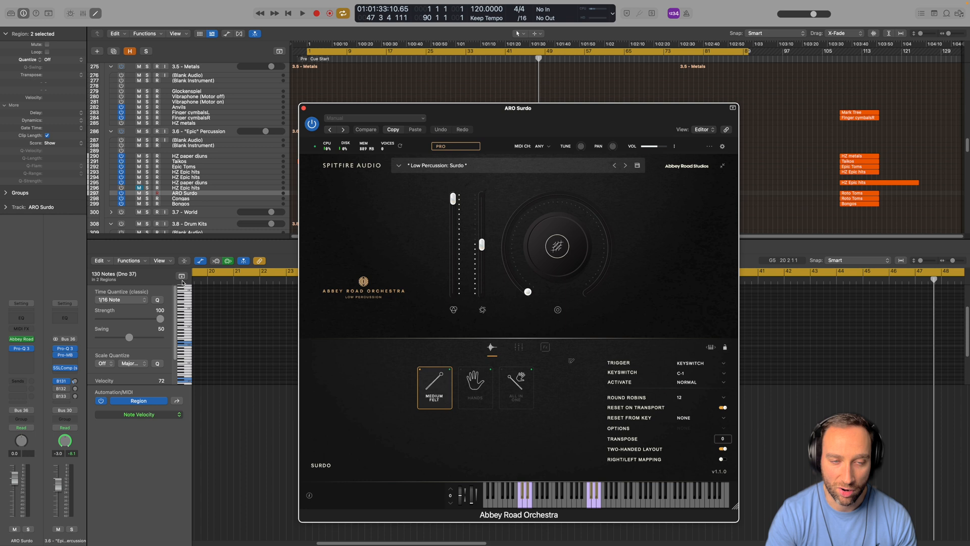
click(304, 108)
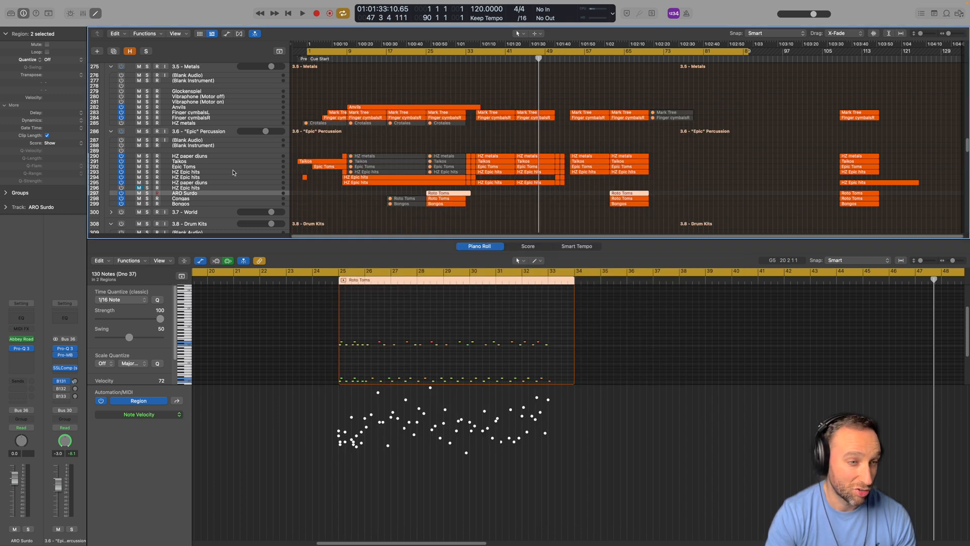
- View the library list of the Play instrument on the Congas track, and close the instrument
click(222, 199)
click(22, 339)
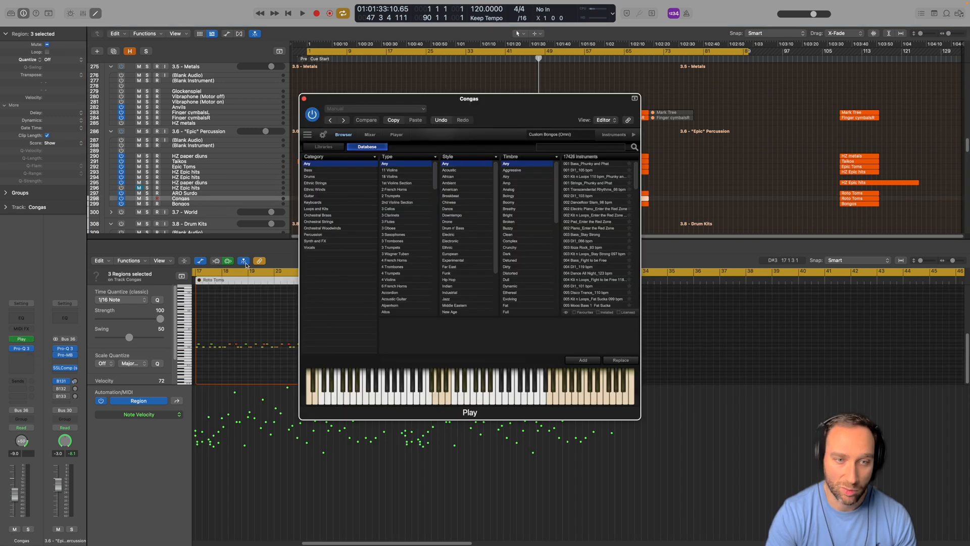
click(320, 149)
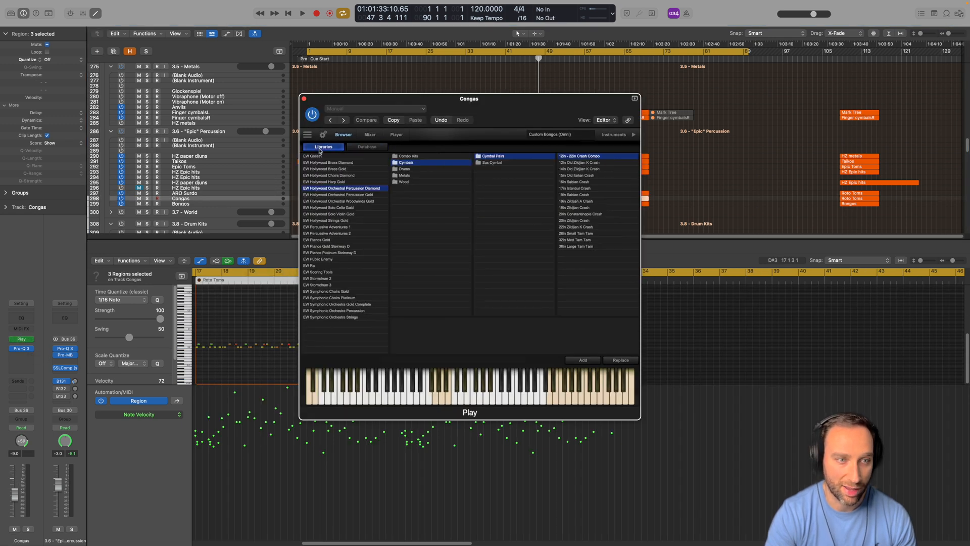
click(305, 99)
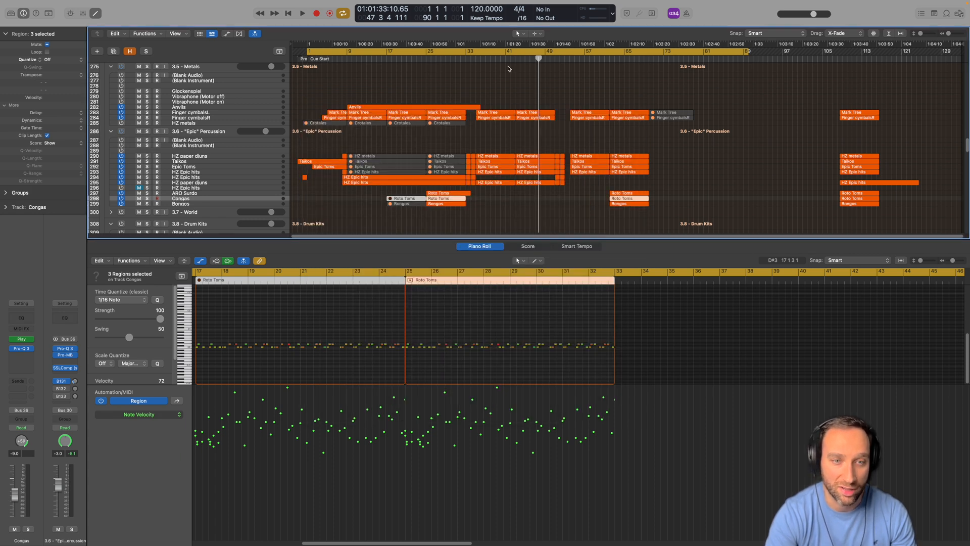
- Solo the whole PERCUSSION group, play from about bar 9, and stop at about bar 16
scroll(230, 113, up, 5)
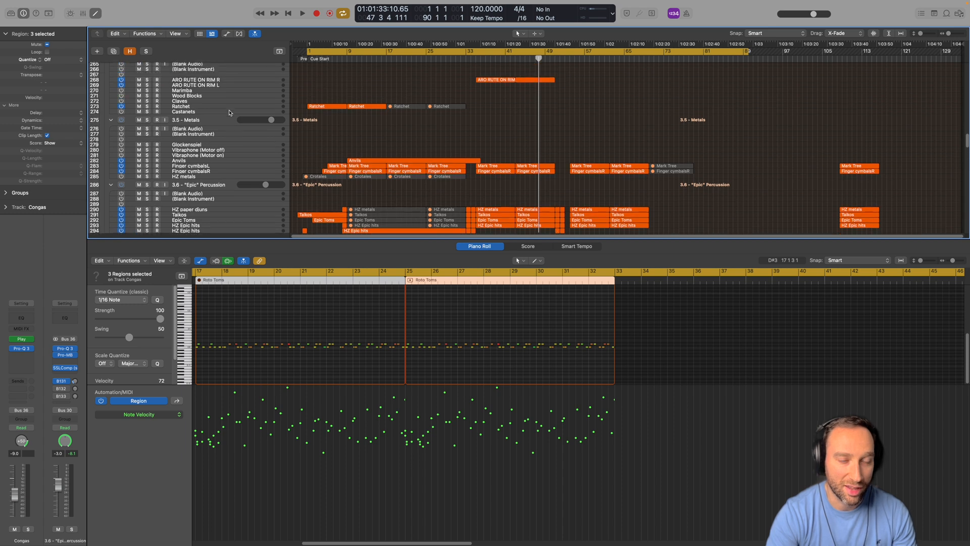
scroll(230, 112, up, 3)
scroll(229, 113, up, 10)
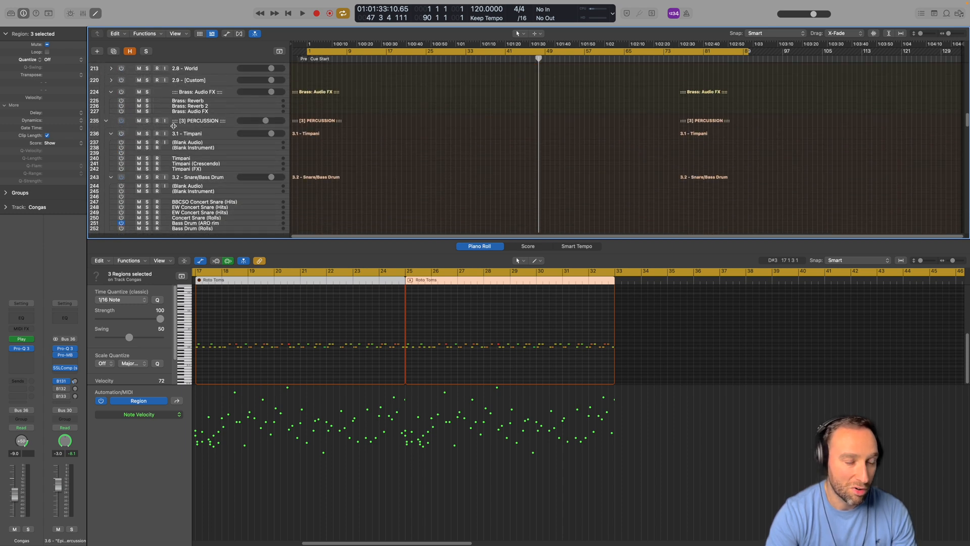
click(147, 120)
scroll(382, 173, down, 12)
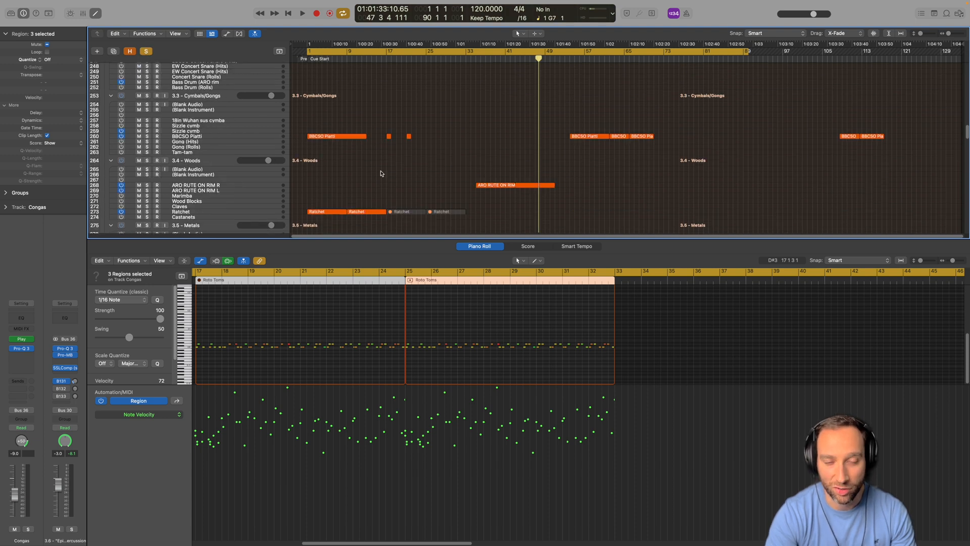
scroll(382, 173, up, 5)
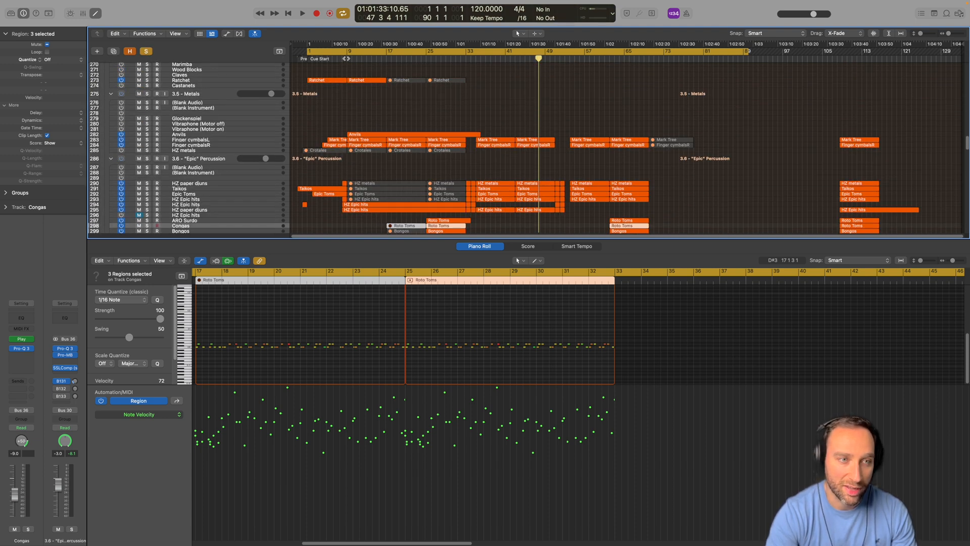
key(space)
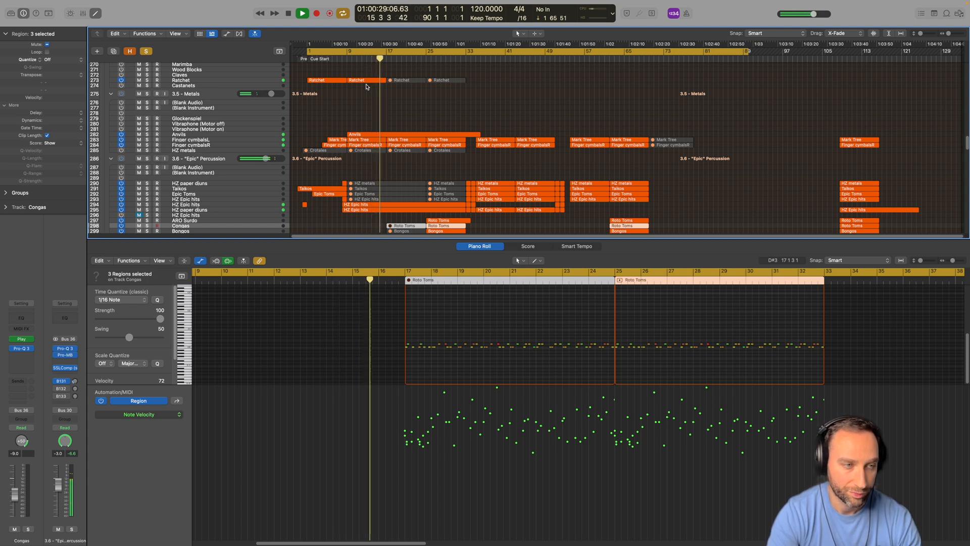
key(space)
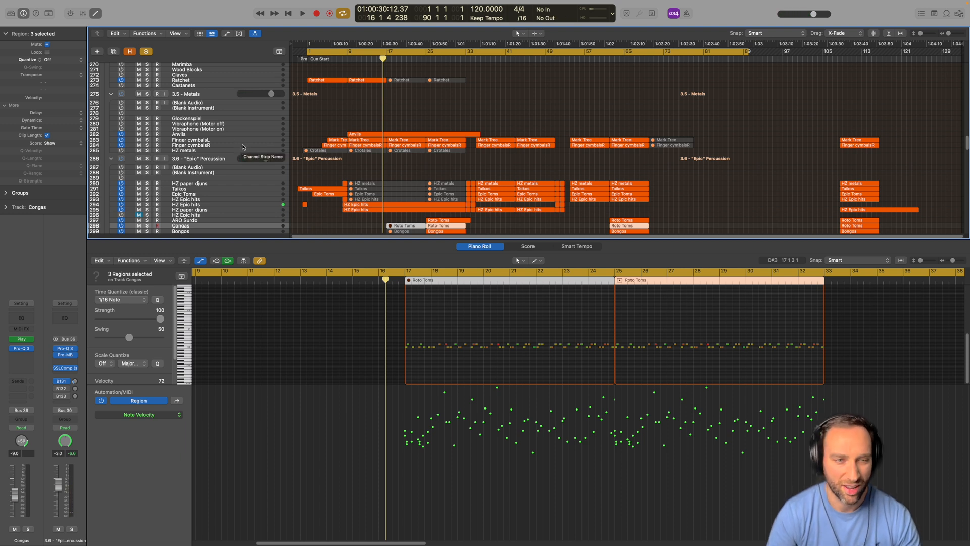
- Play the soloed percussion from about bar 34 while viewing the woods, metals and epic percussion regions, and stop at about bar 41
click(475, 58)
key(space)
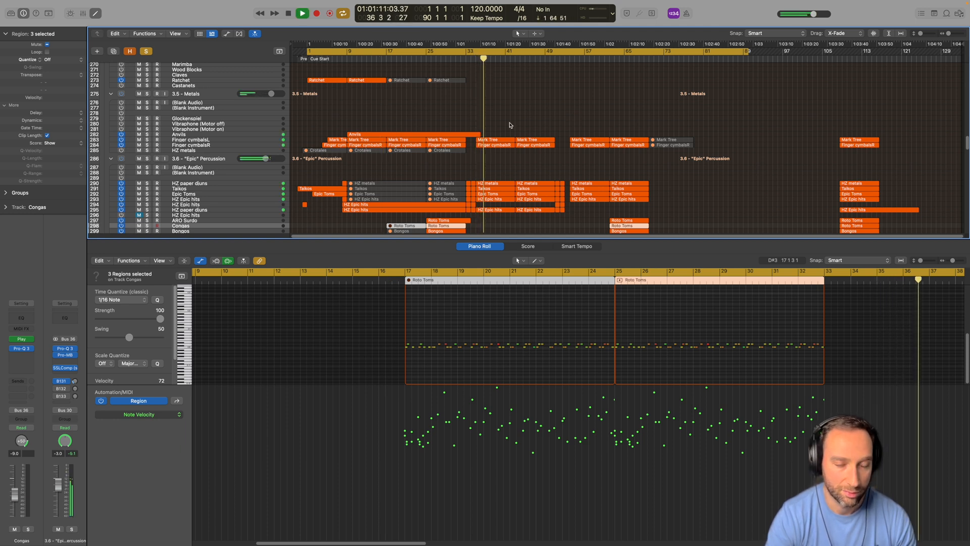
scroll(511, 125, down, 1)
scroll(511, 125, down, 1)
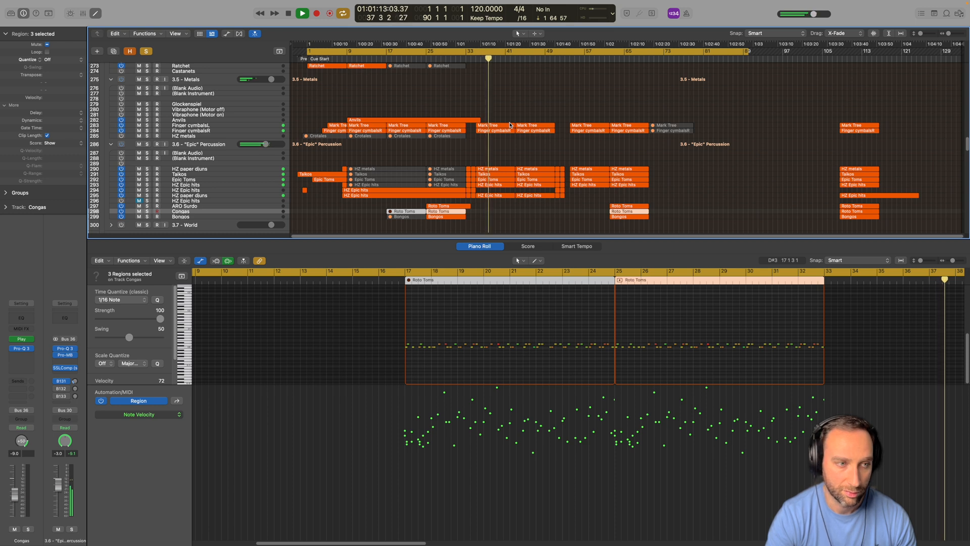
scroll(511, 125, up, 3)
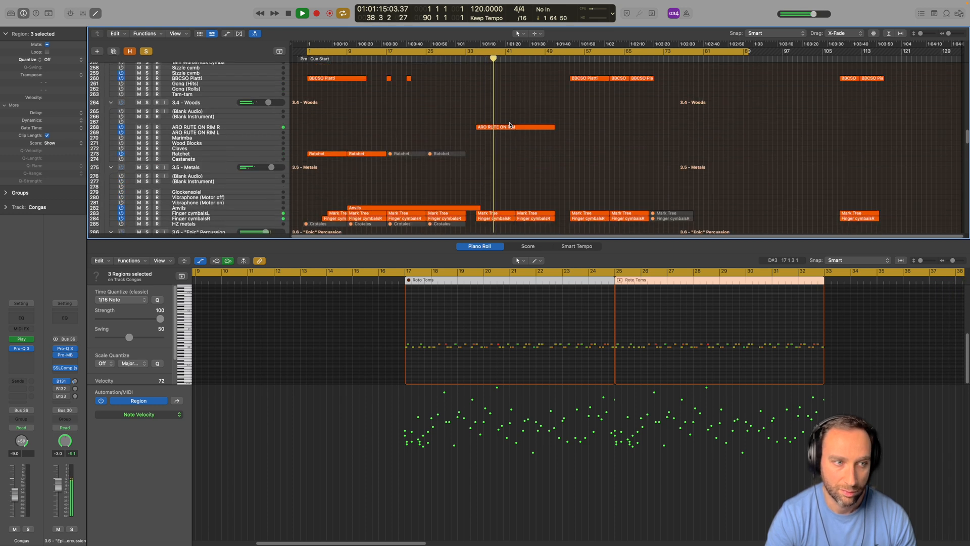
scroll(512, 129, down, 5)
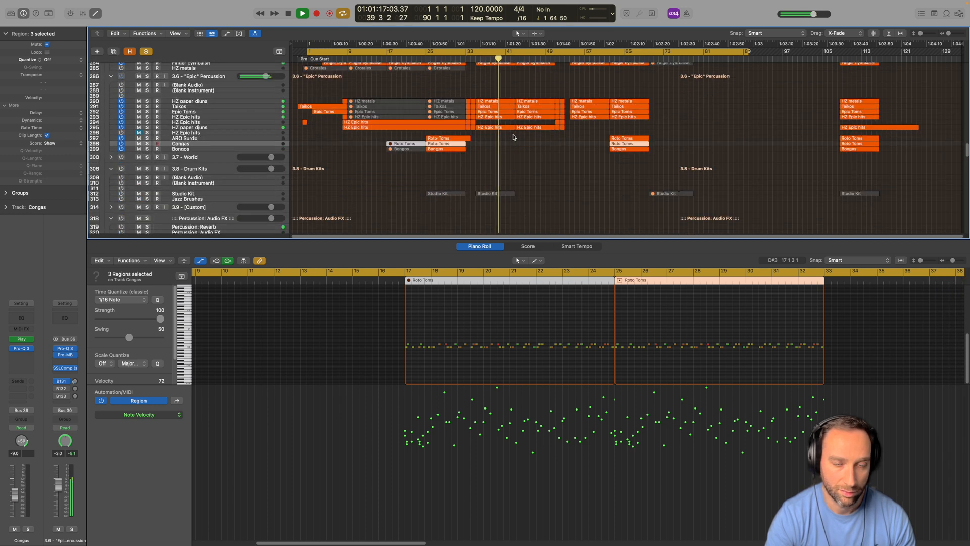
scroll(513, 137, up, 1)
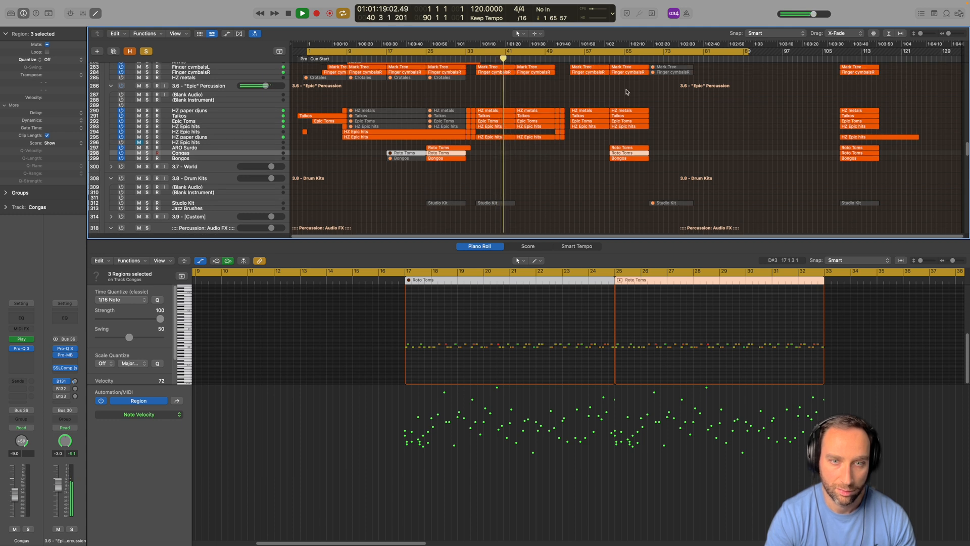
key(space)
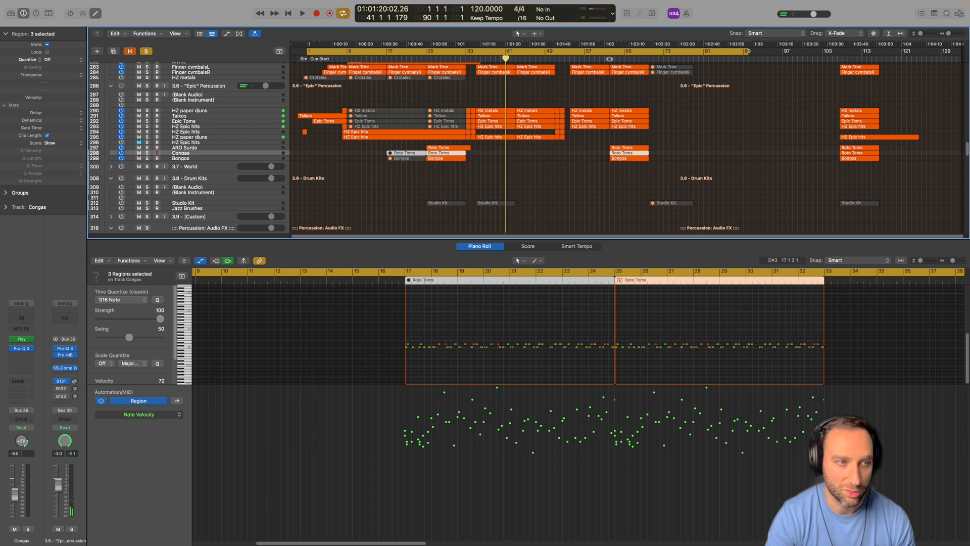
- Play the soloed percussion from about bar 62 to bar 67, and replay it from the same point to about bar 64
click(609, 59)
key(space)
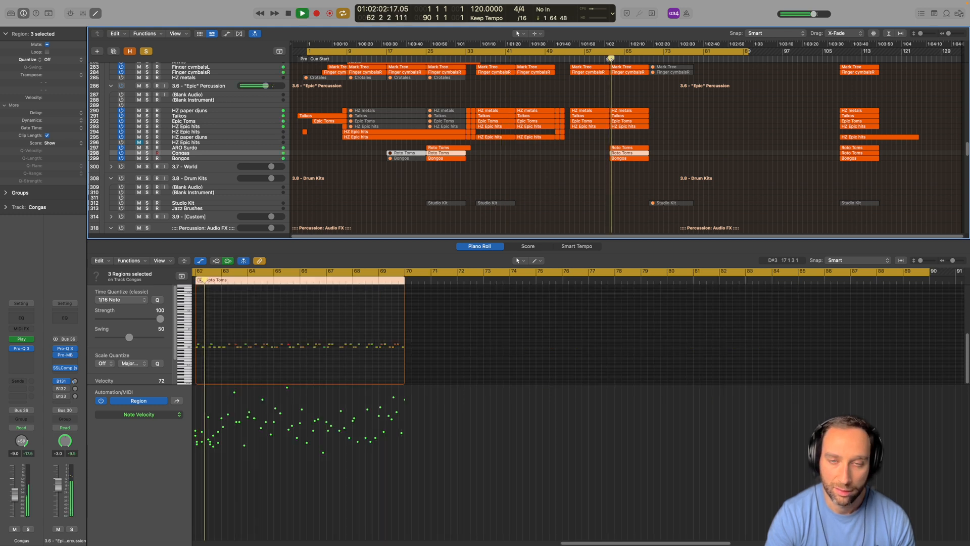
scroll(684, 125, up, 3)
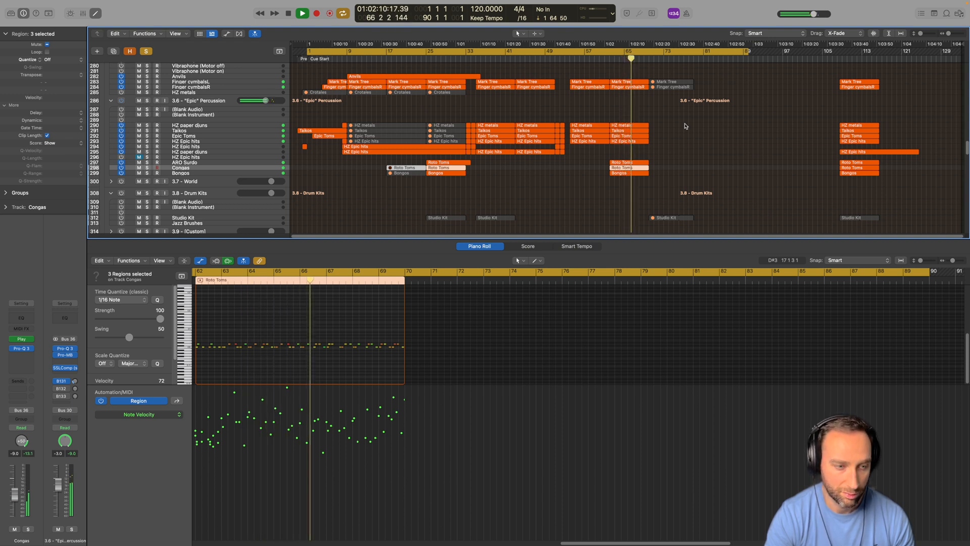
key(space)
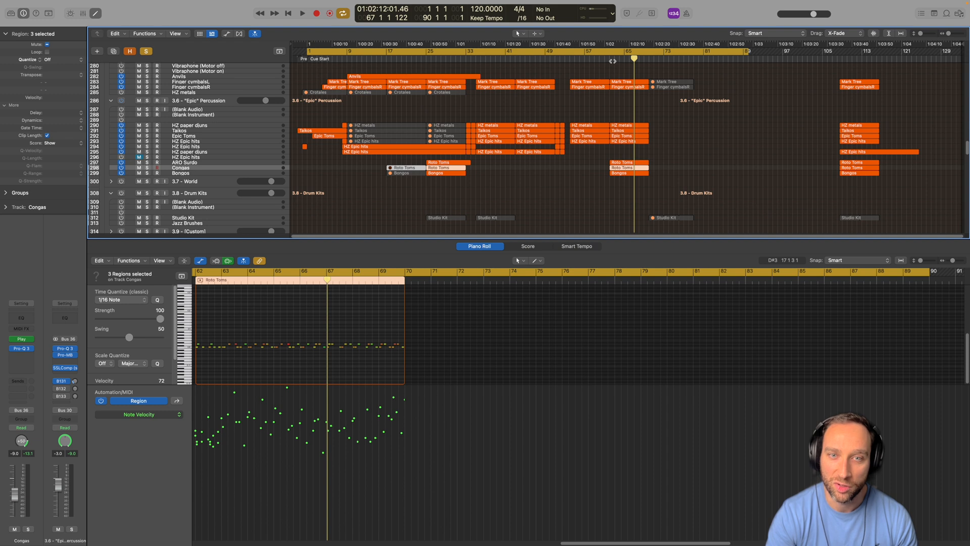
key(space)
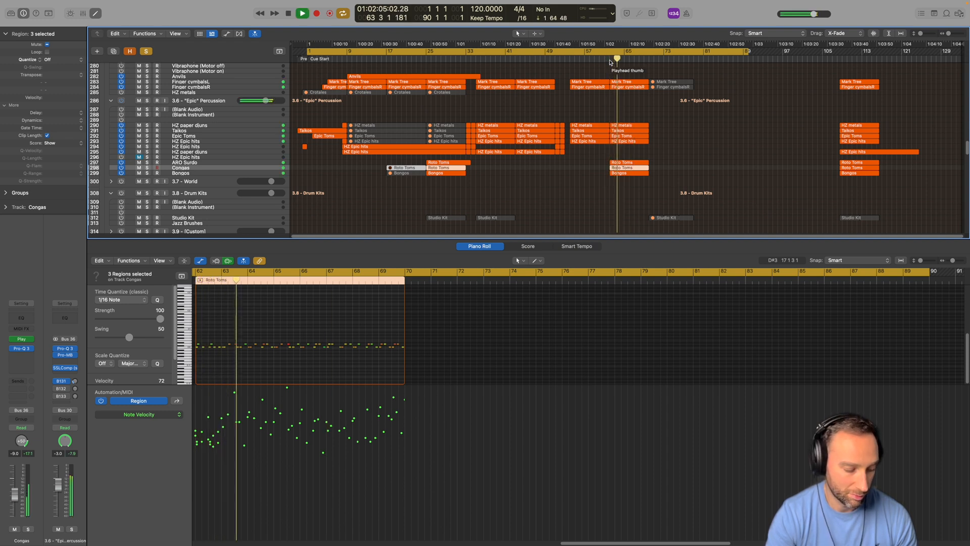
key(space)
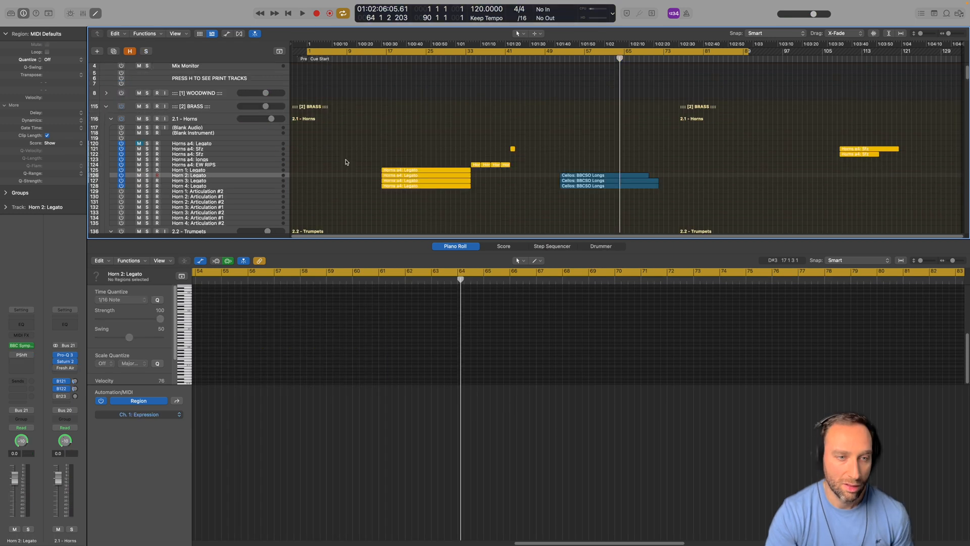
- Open the BBC Symphony Orchestra instrument on the Horn 1: Legato track and view the Close, Tree and Out microphone levels in its signal mixer
click(189, 171)
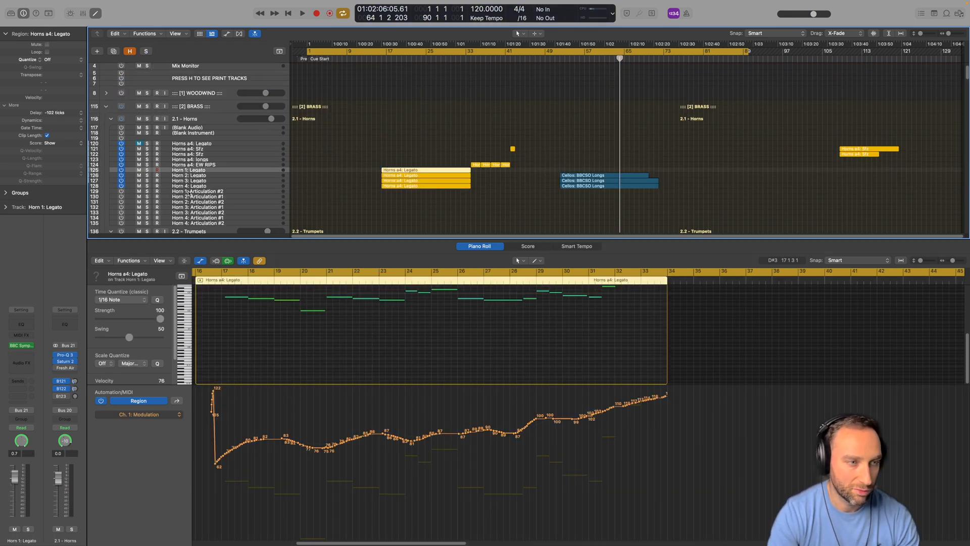
click(23, 345)
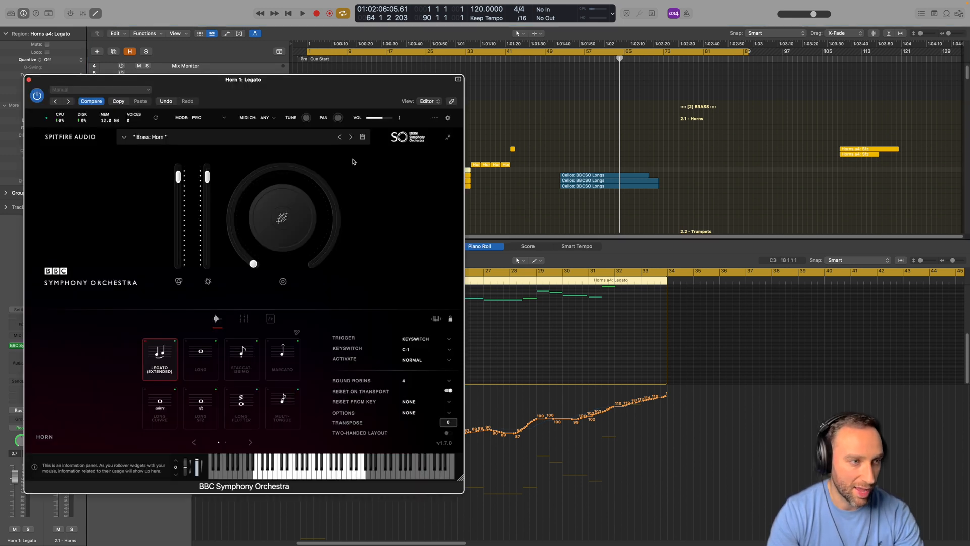
click(243, 319)
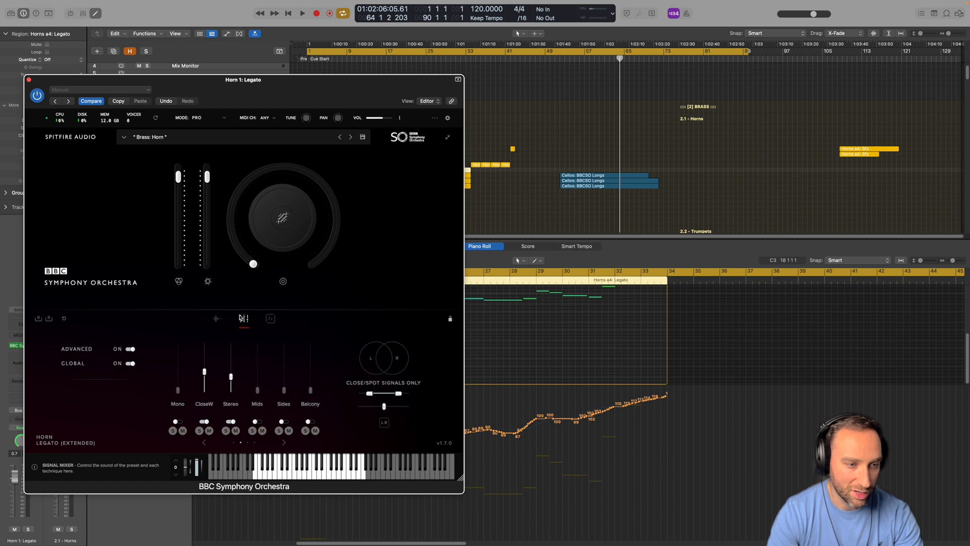
click(203, 443)
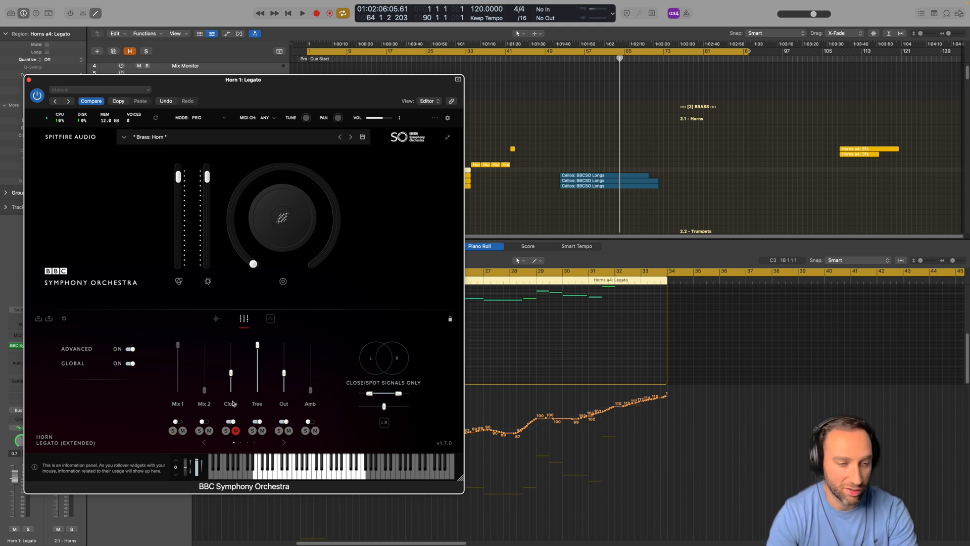
drag(216, 93, 440, 97)
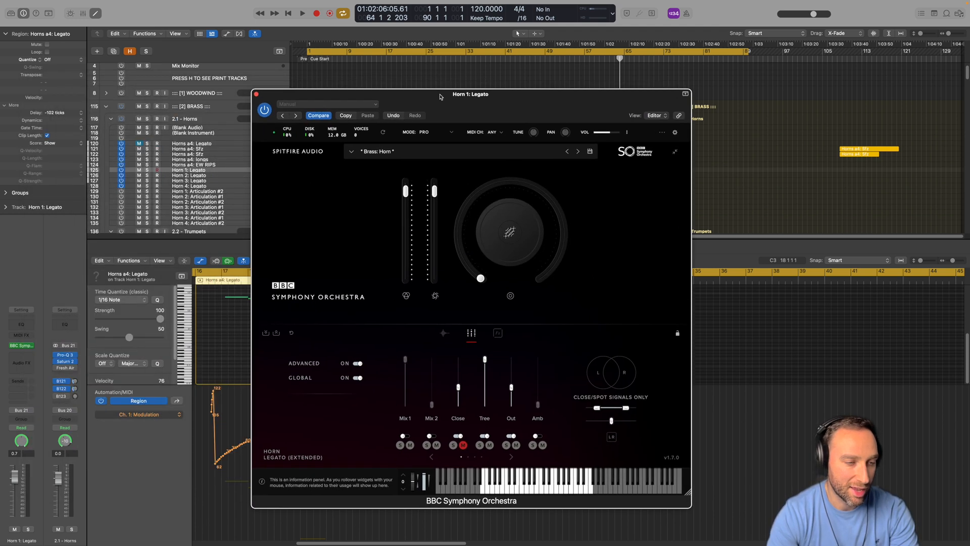
- Open the Horn 2: Legato track's BBC Symphony Orchestra instrument beside Horn 1's, and show its signal mixer for comparison
click(221, 176)
click(21, 346)
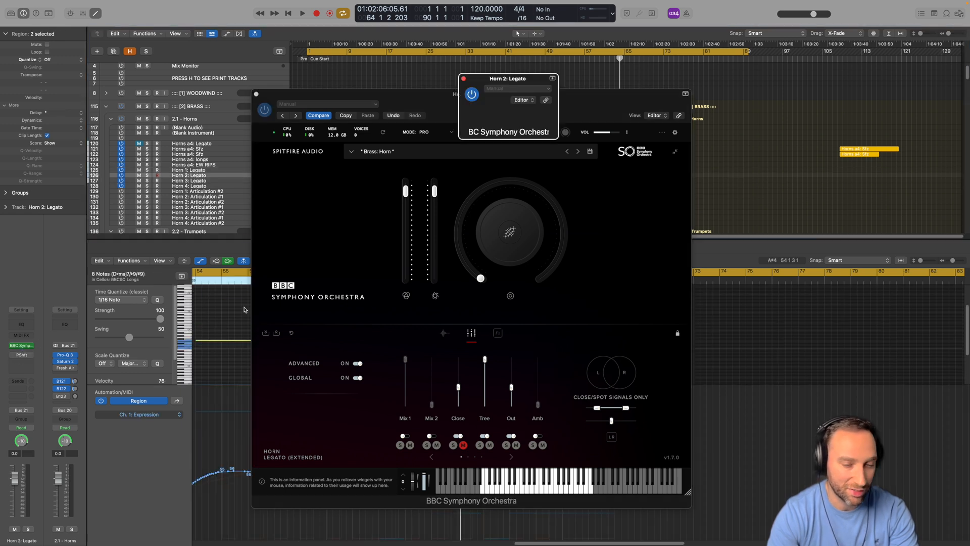
drag(420, 101, 205, 97)
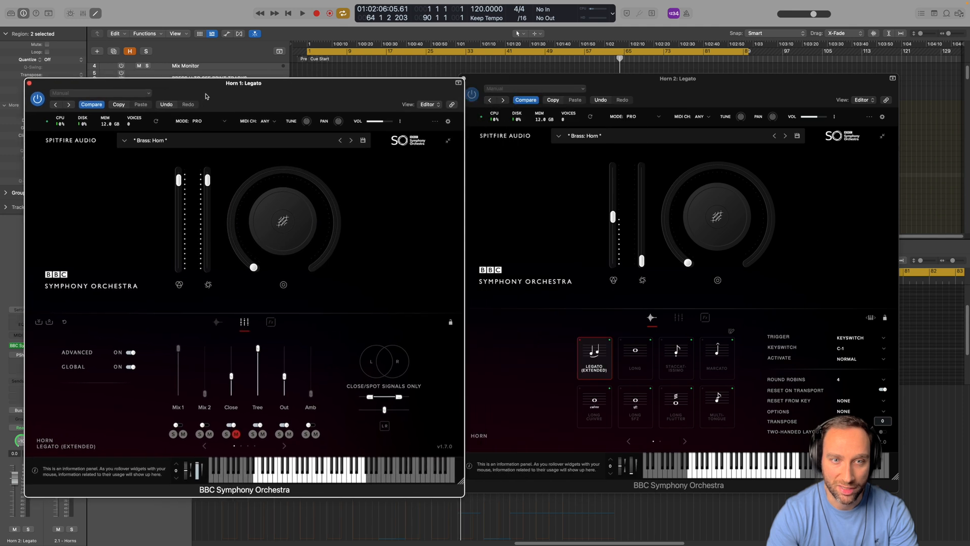
click(687, 307)
click(679, 318)
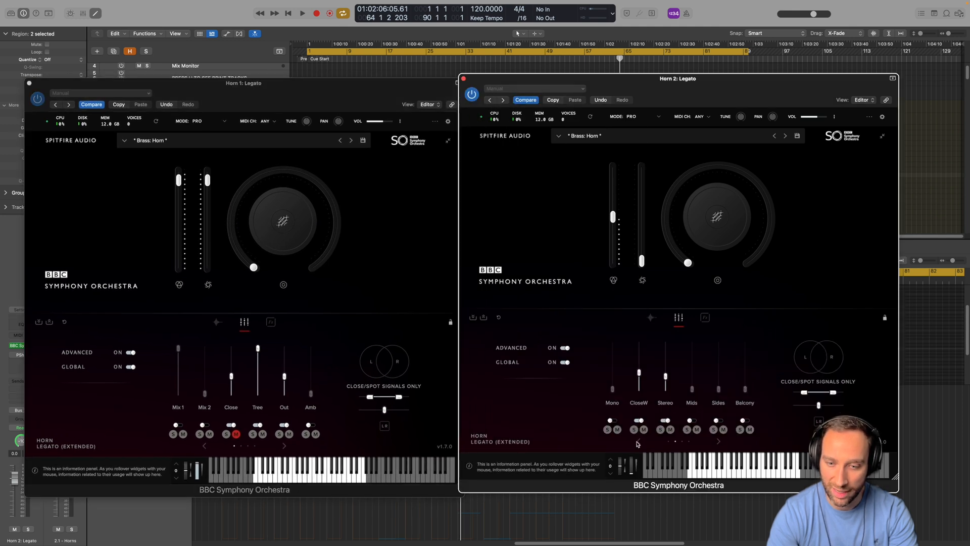
- View the Mix, Close, Tree and Out microphone levels in Horn 2's signal mixer, then close both horn instruments
click(638, 443)
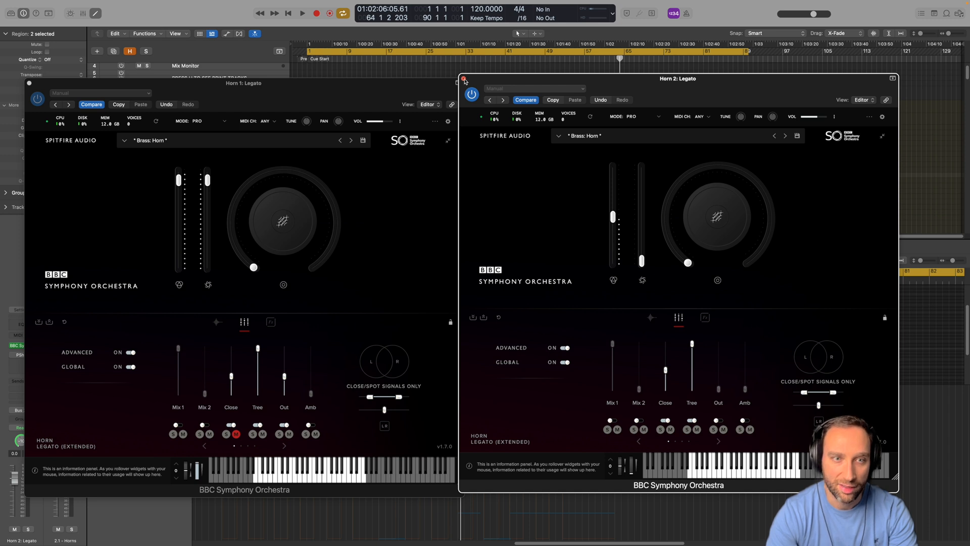
click(464, 79)
click(29, 83)
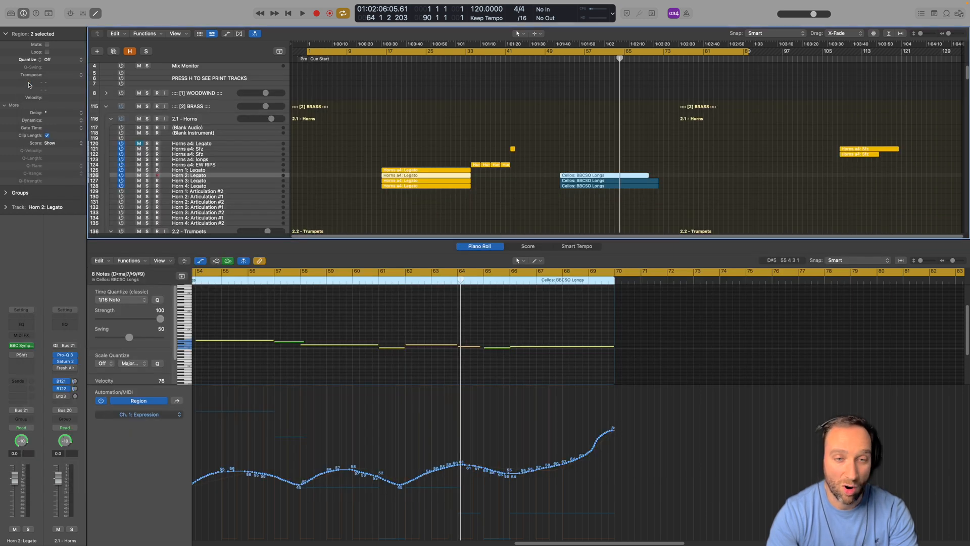
- View the MIDI notes and modulation of the Horn 1: Legato region and of three later horn regions, then deselect them
click(226, 170)
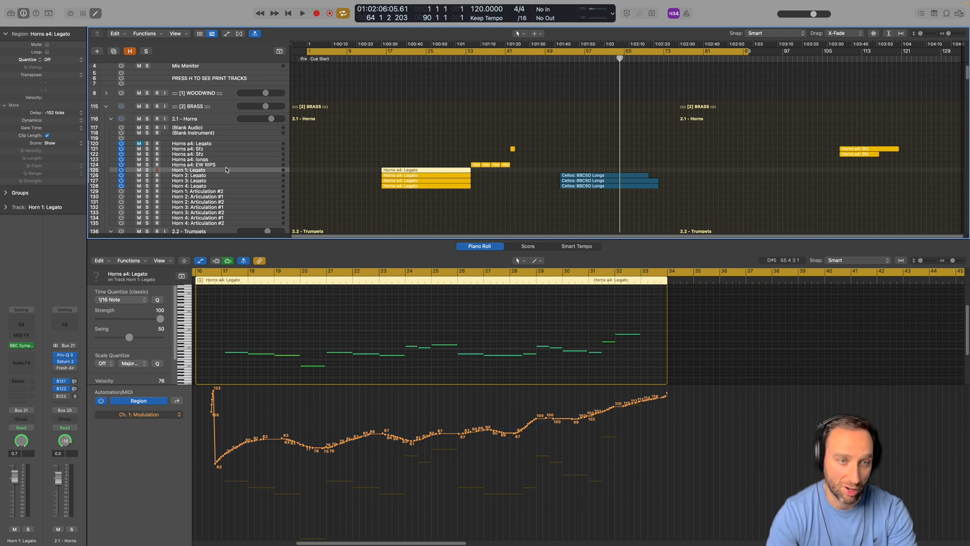
mouse_move(584, 163)
mouse_down()
mouse_move(582, 193)
mouse_move(573, 171)
mouse_up()
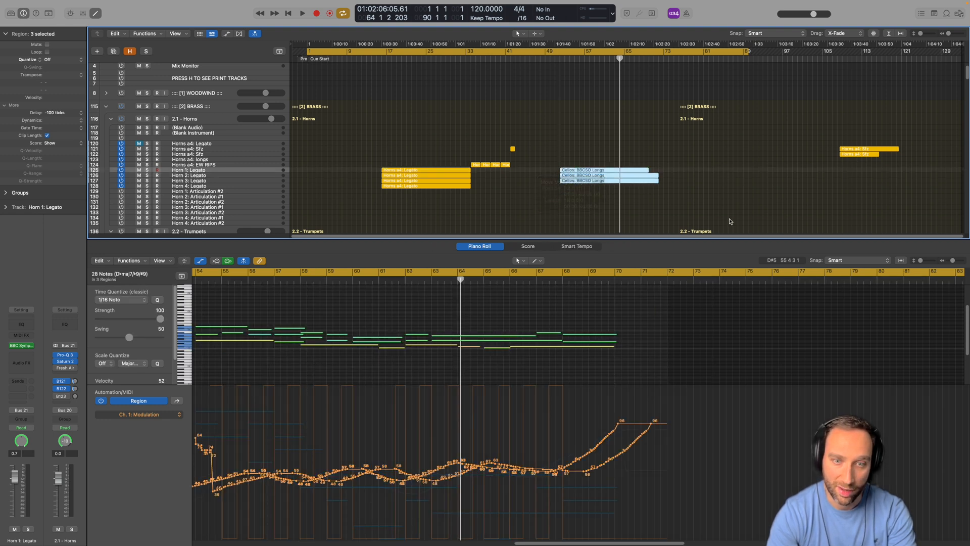
click(451, 135)
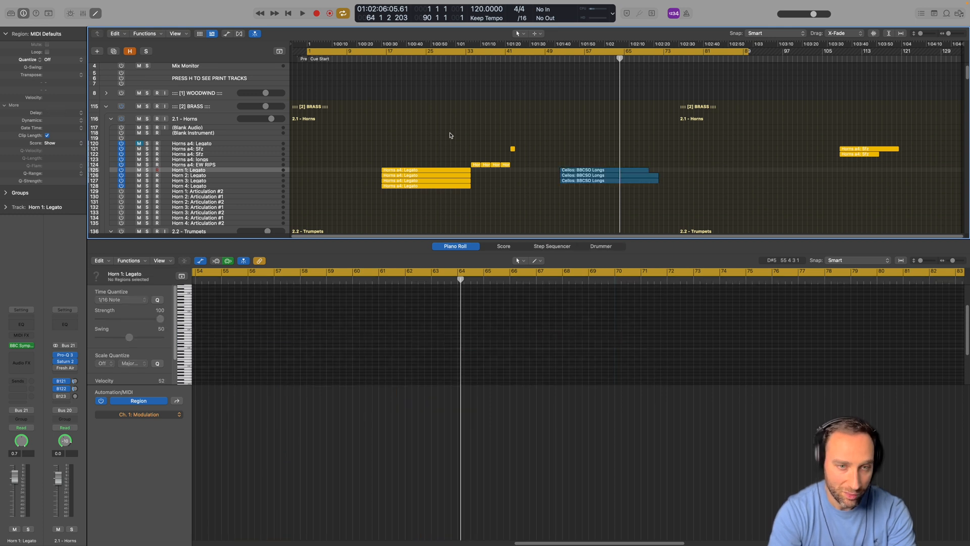
- Look over the trombone, tuba and cimbasso tracks, and play from about bar 16 with the BRASS group soloed
scroll(451, 135, down, 15)
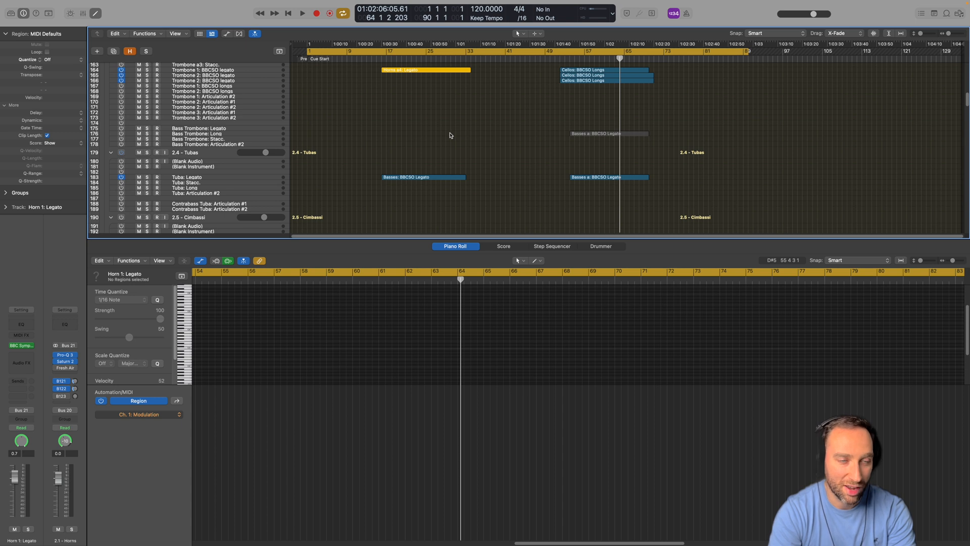
scroll(451, 136, up, 5)
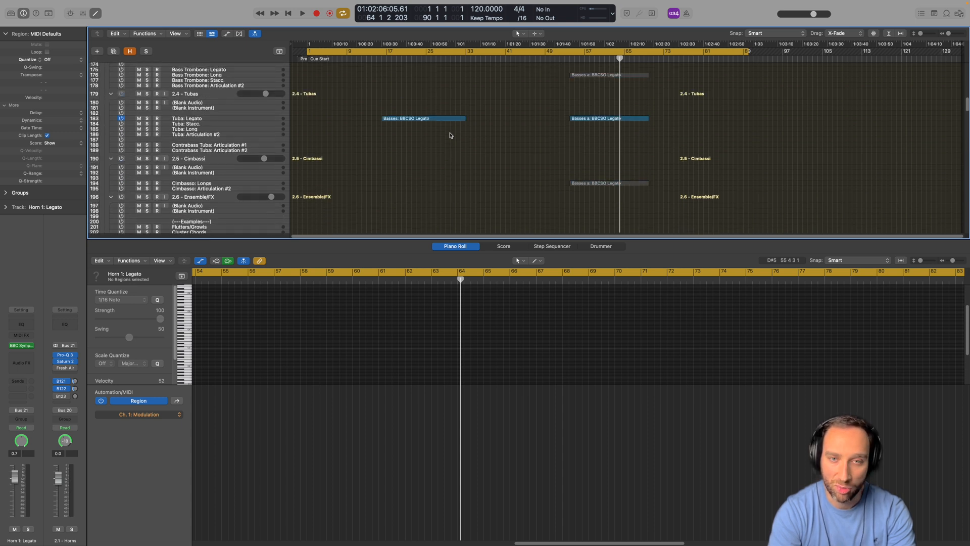
click(382, 59)
key(space)
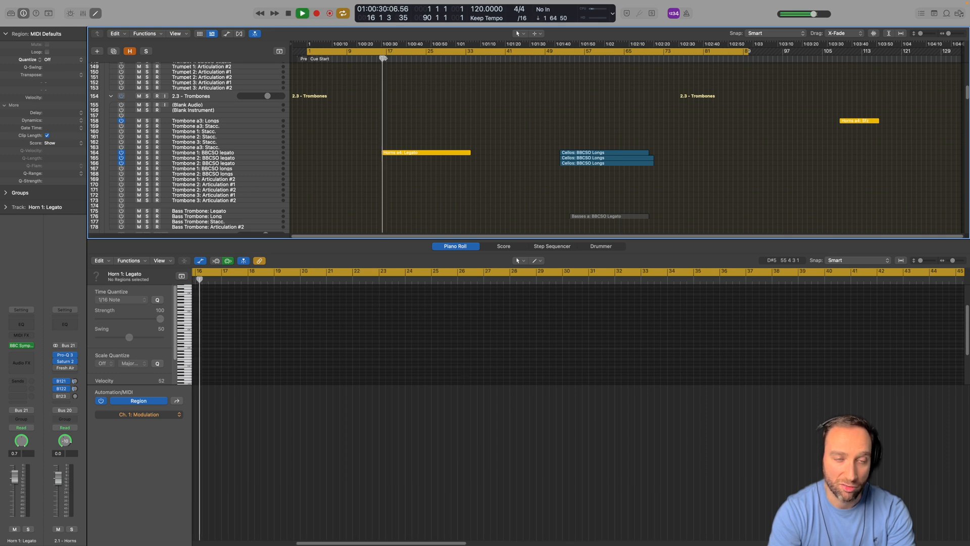
scroll(163, 79, up, 10)
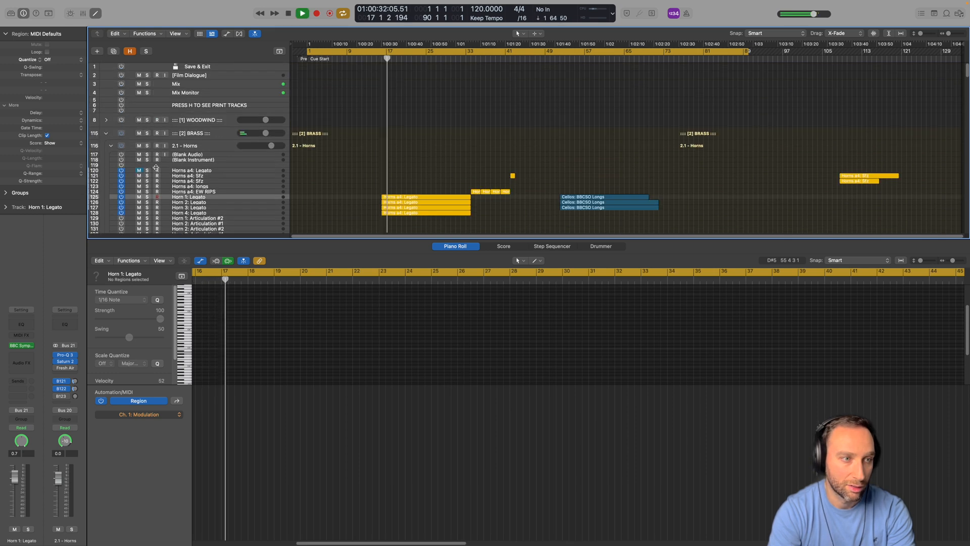
click(146, 132)
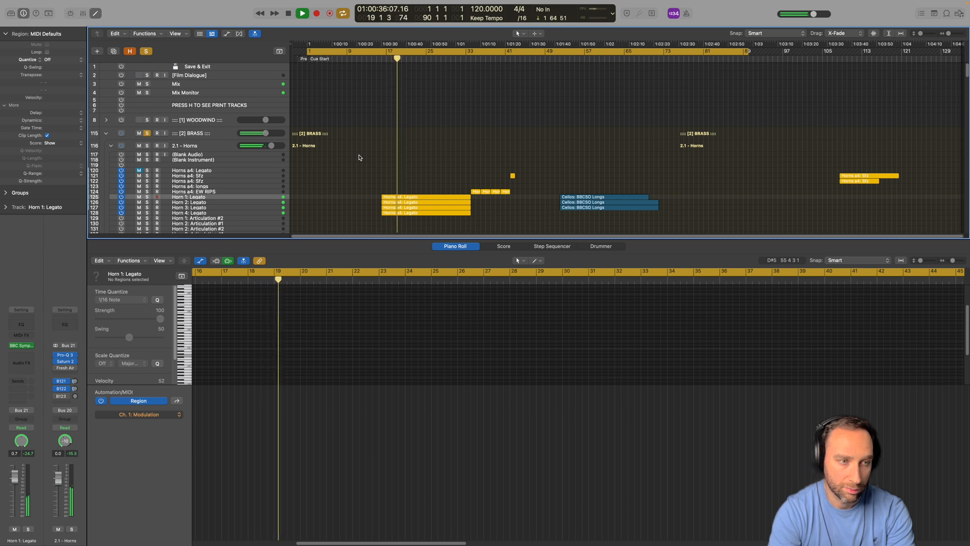
- Survey the soloed brass tracks during playback, open Pro-Q 3 on the 2.1 - Horns track, and stop at about bar 32
scroll(359, 158, down, 12)
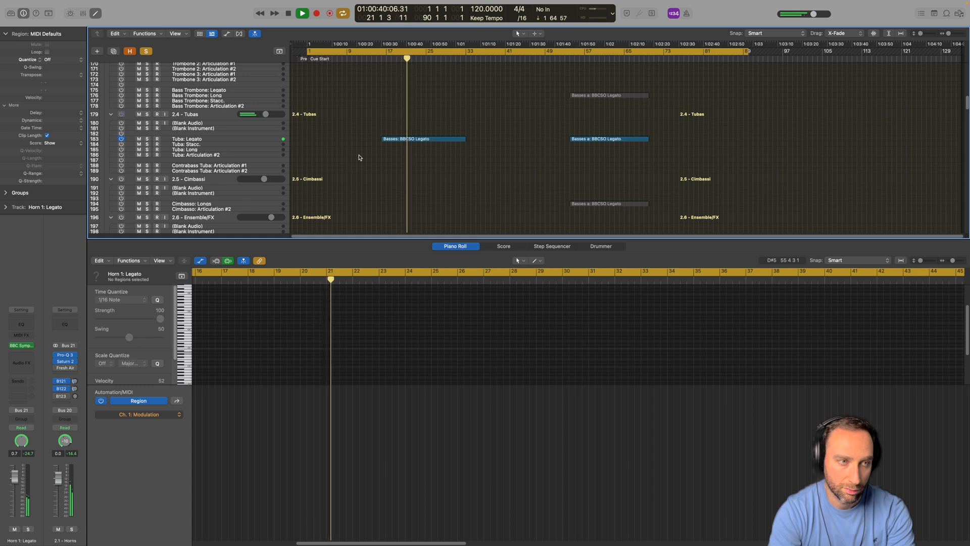
scroll(360, 158, down, 1)
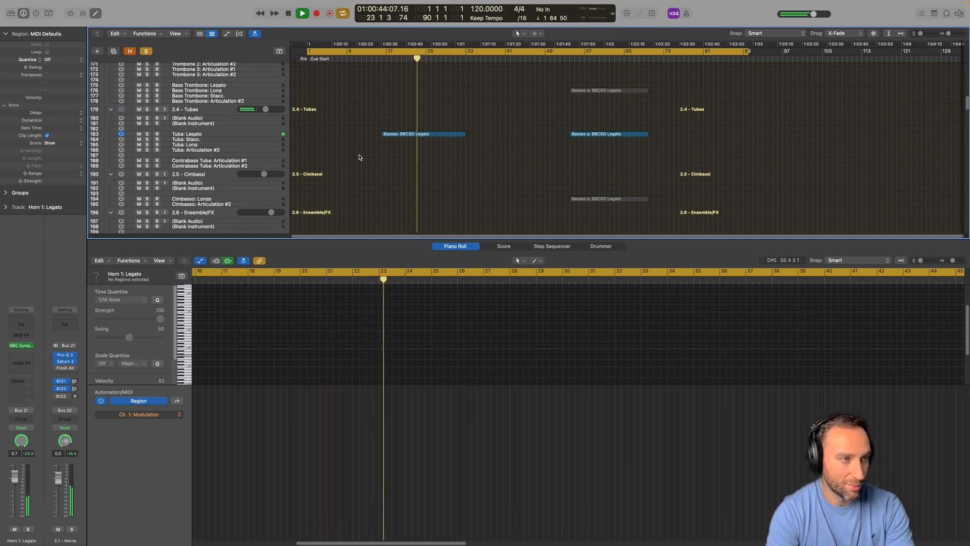
scroll(359, 157, up, 10)
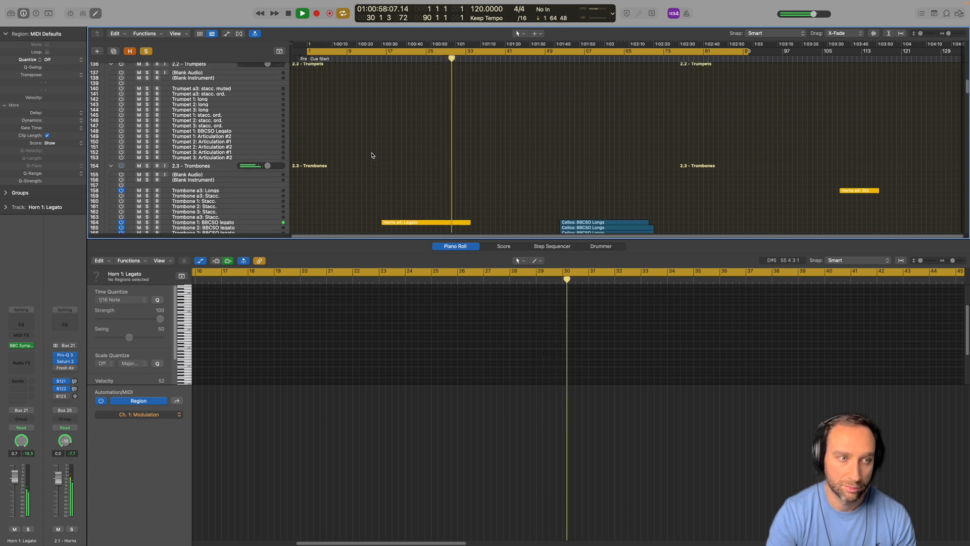
scroll(370, 155, up, 5)
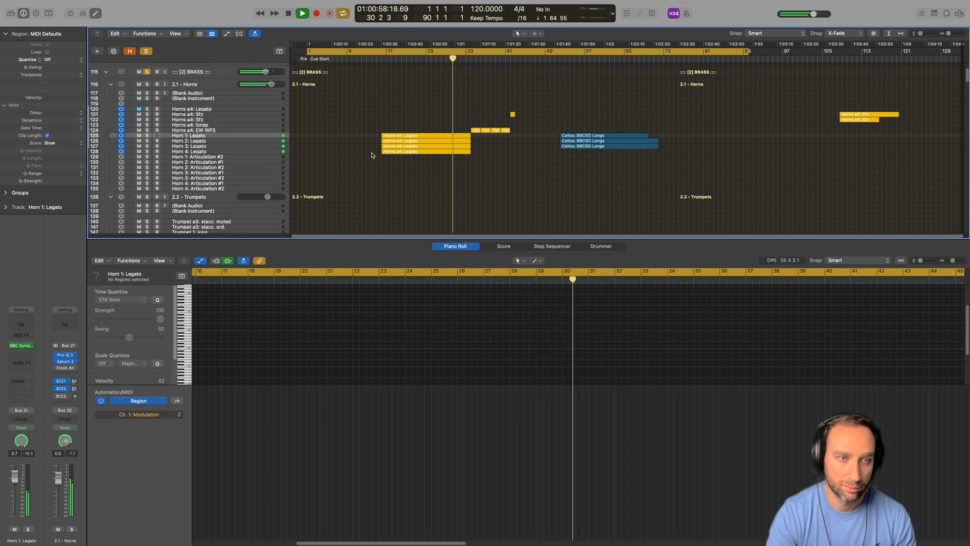
click(192, 83)
click(22, 355)
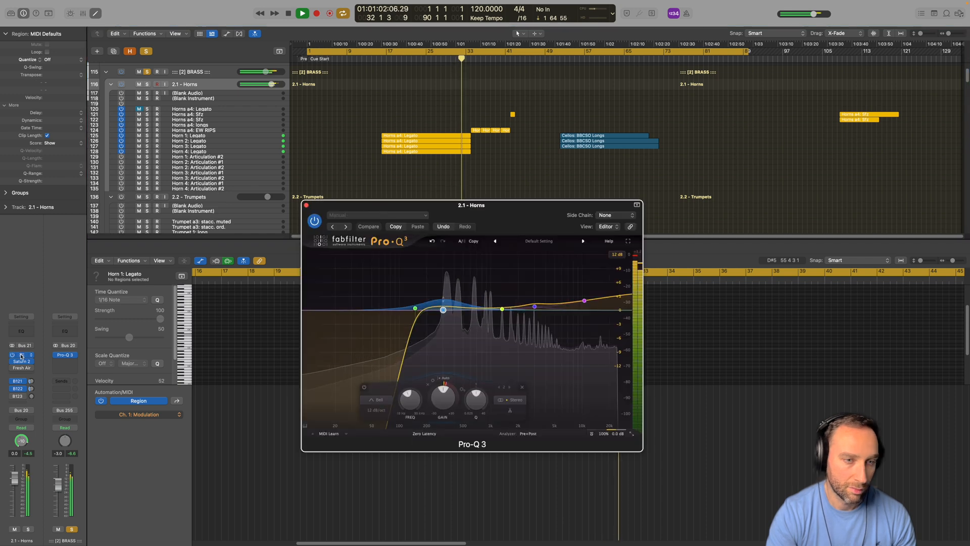
key(space)
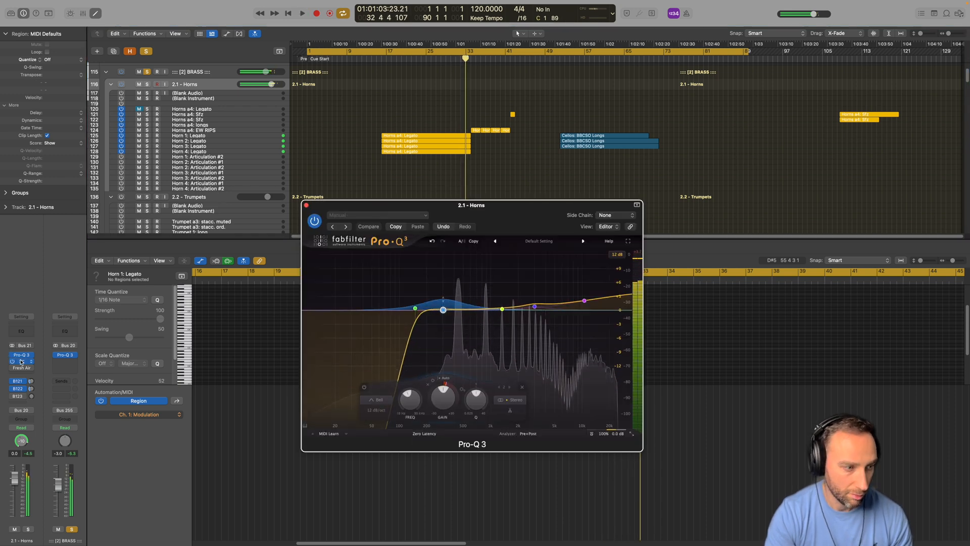
- Open Saturn 2 on the 2.1 - Horns track and arrange it side by side with Pro-Q 3
click(22, 362)
drag(459, 178, 791, 222)
drag(524, 217, 370, 194)
drag(786, 213, 626, 196)
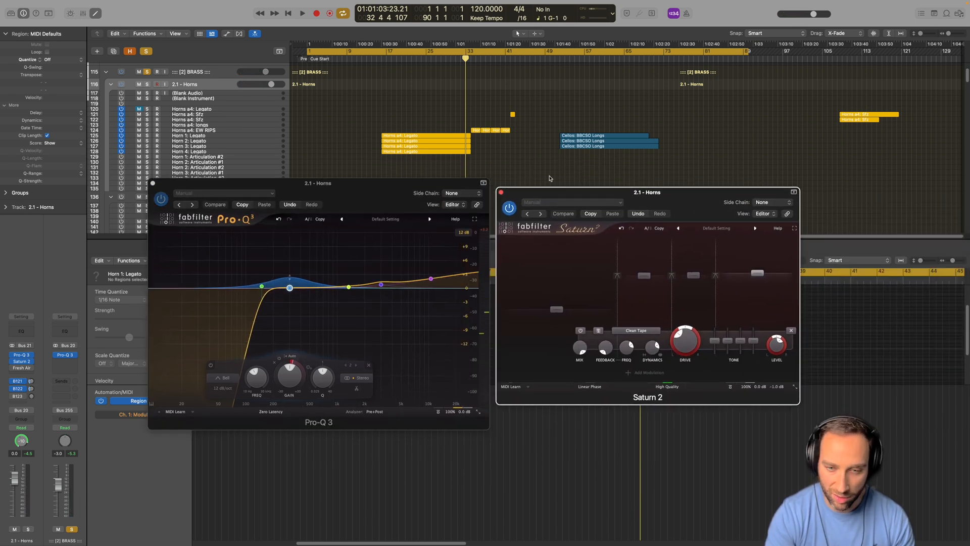
- Examine the boosted bands in the horns' Pro-Q 3 and set the high-shelf band to about +3.16 dB
mouse_move(291, 281)
mouse_move(382, 286)
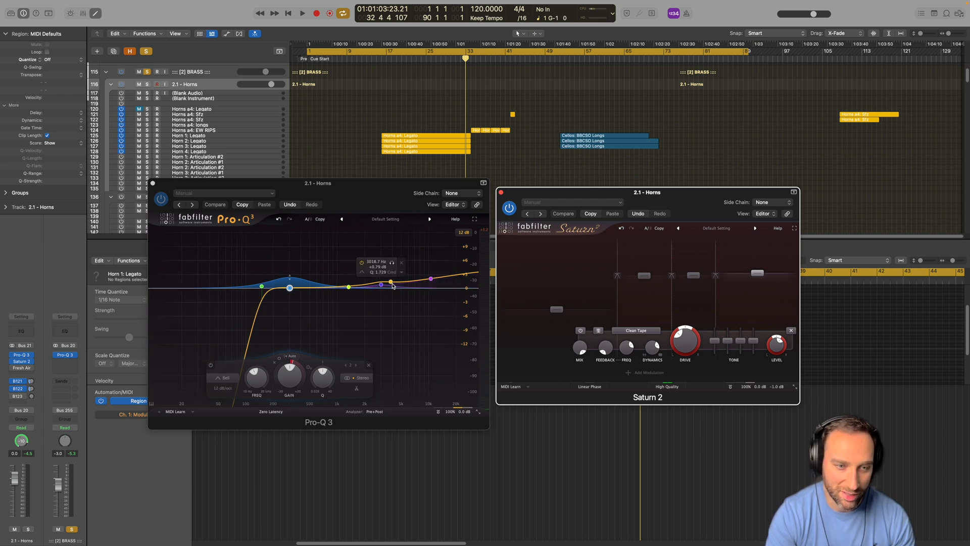
mouse_move(435, 282)
drag(432, 280, 434, 284)
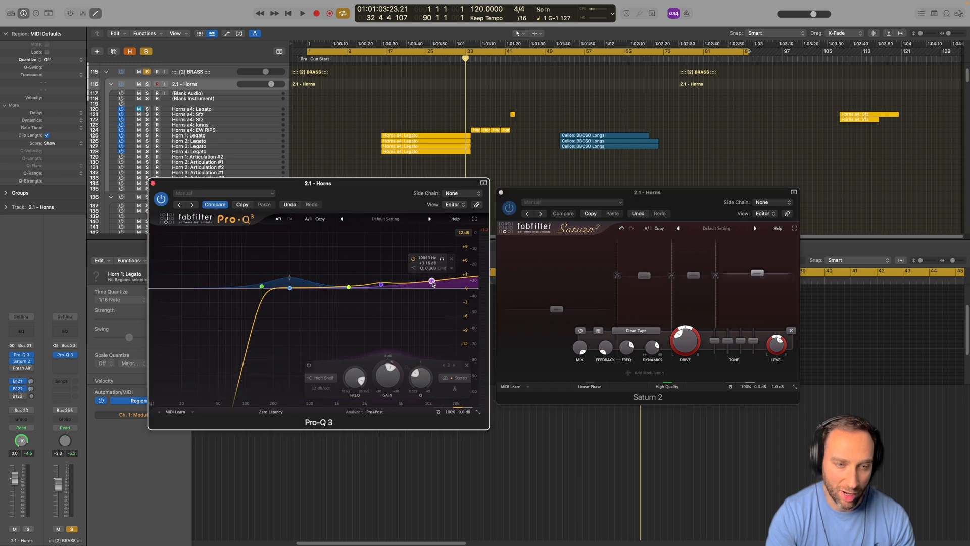
- Bring Saturn 2 in front of Pro-Q 3 and examine the Warm Tape and Clean Tape settings of its frequency bands
drag(677, 230, 515, 232)
click(483, 277)
click(533, 280)
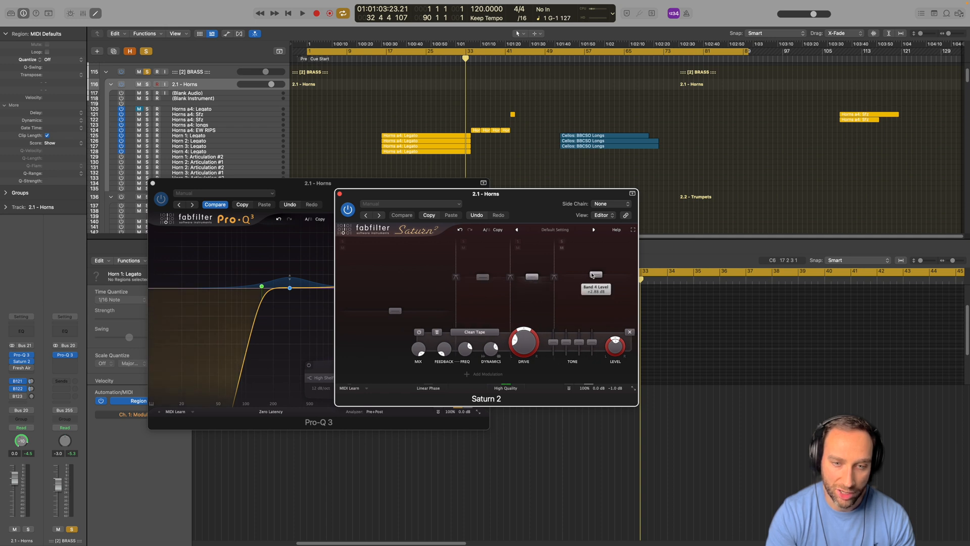
click(483, 277)
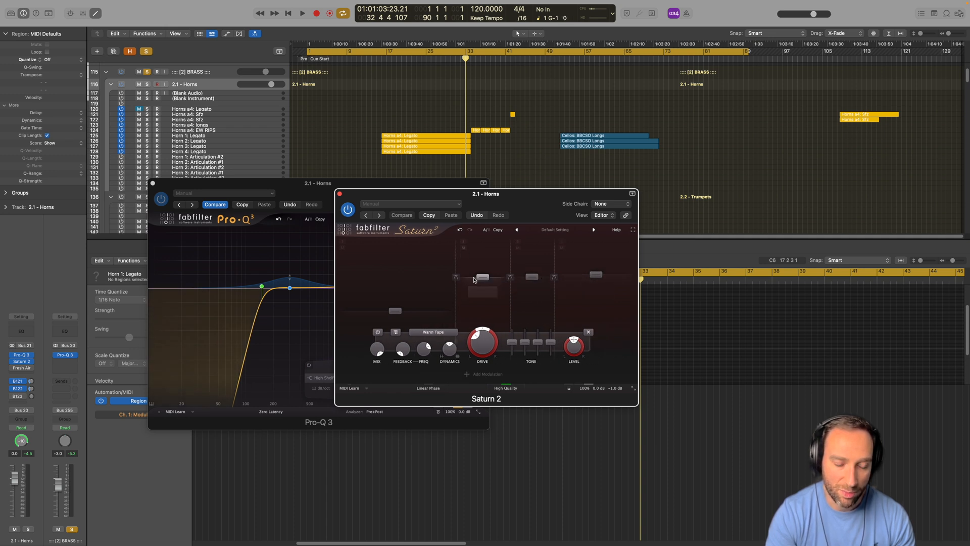
click(532, 277)
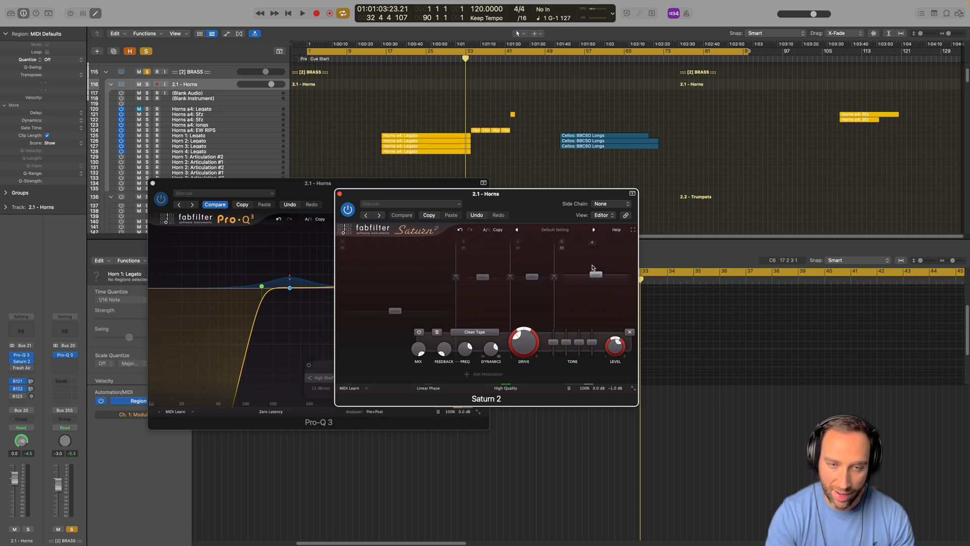
- Open Fresh Air on the 2.1 - Horns track, move it below the regions, and replay the soloed brass from about bar 16
click(21, 368)
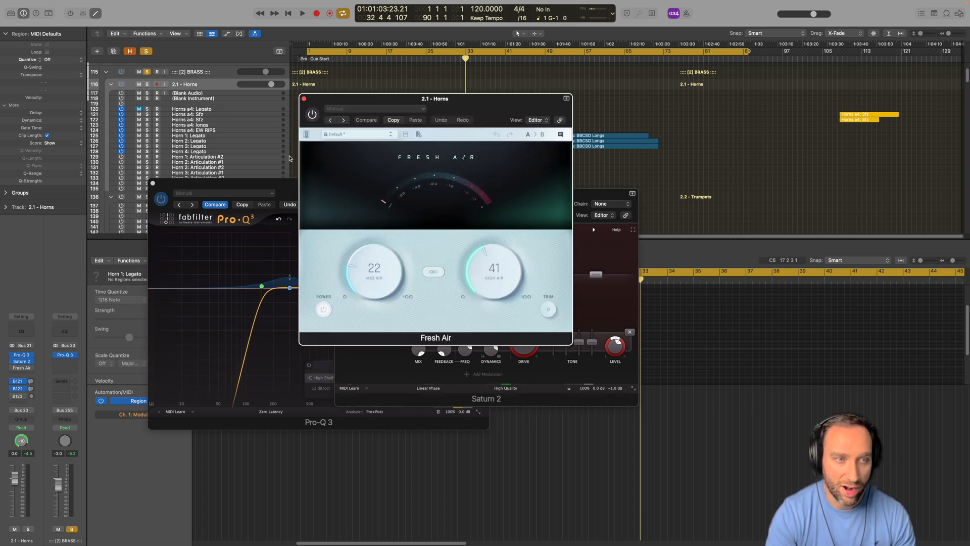
drag(337, 103, 324, 254)
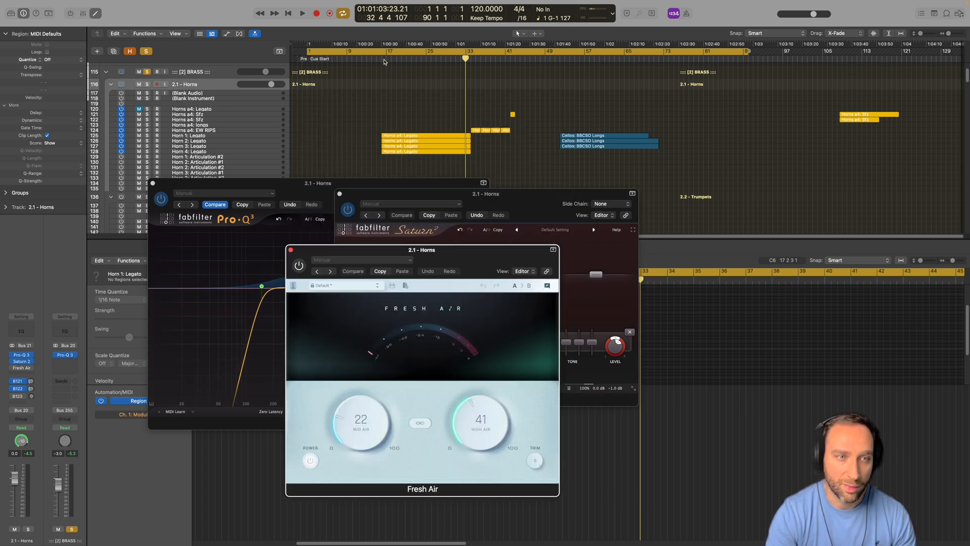
double_click(384, 62)
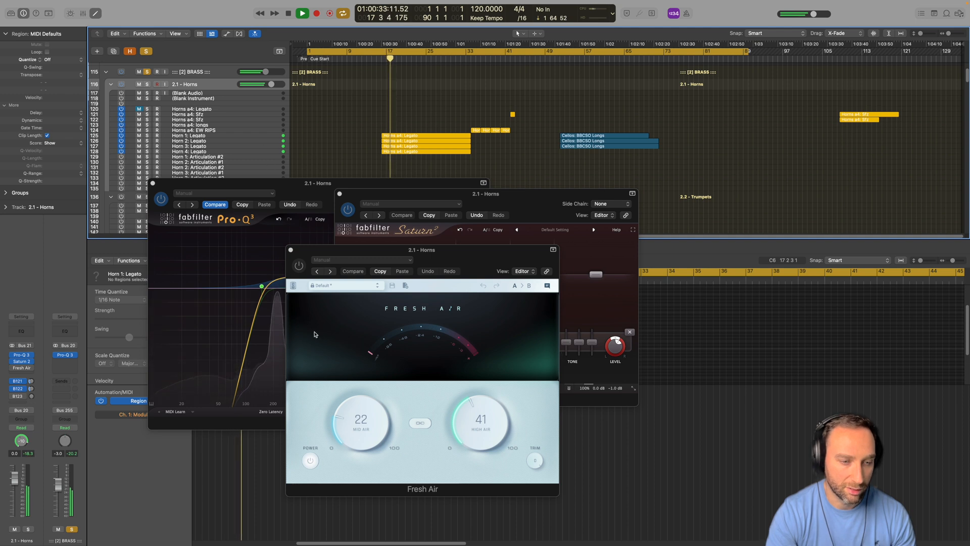
- Switch on Fresh Air and compare its processing active and bypassed, clearing the brass solo to hear the full mix
click(298, 265)
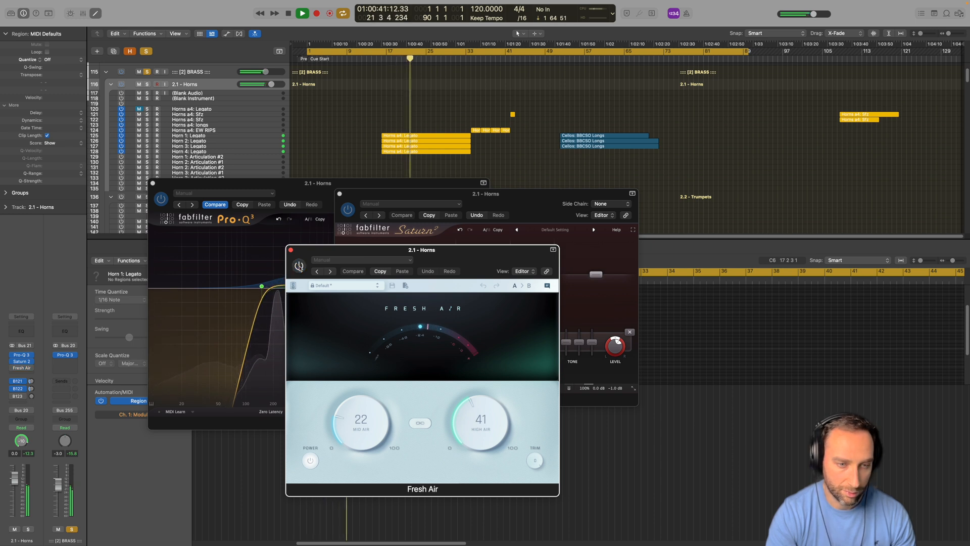
click(310, 460)
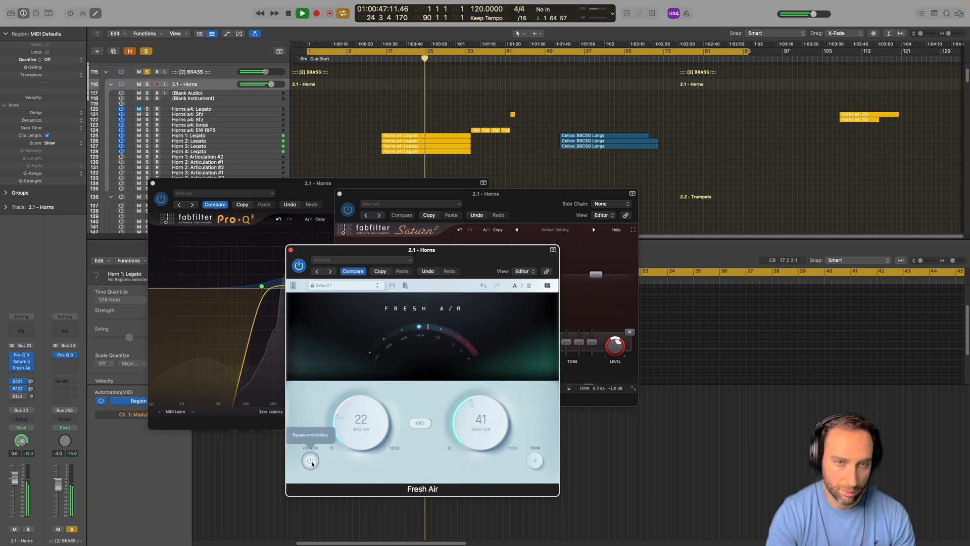
click(146, 52)
click(311, 461)
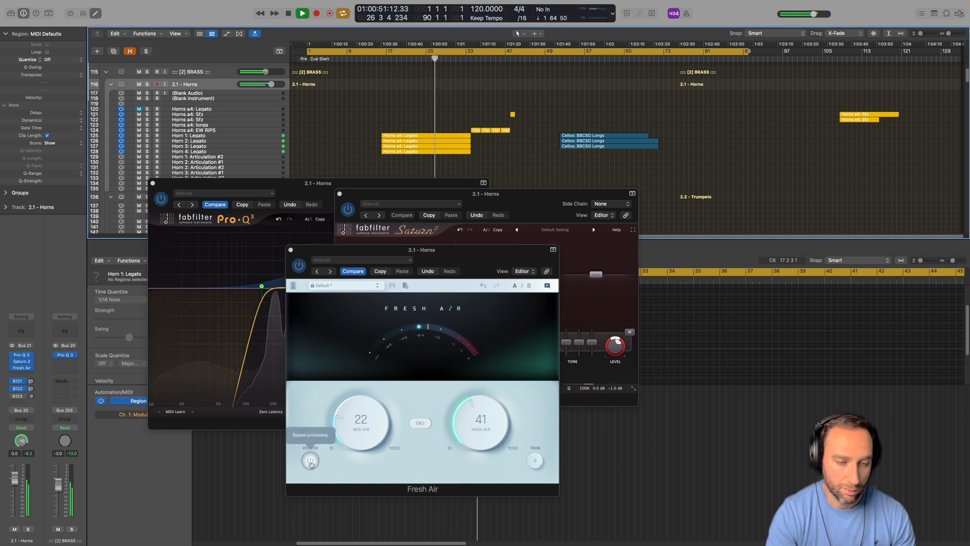
click(310, 461)
click(311, 461)
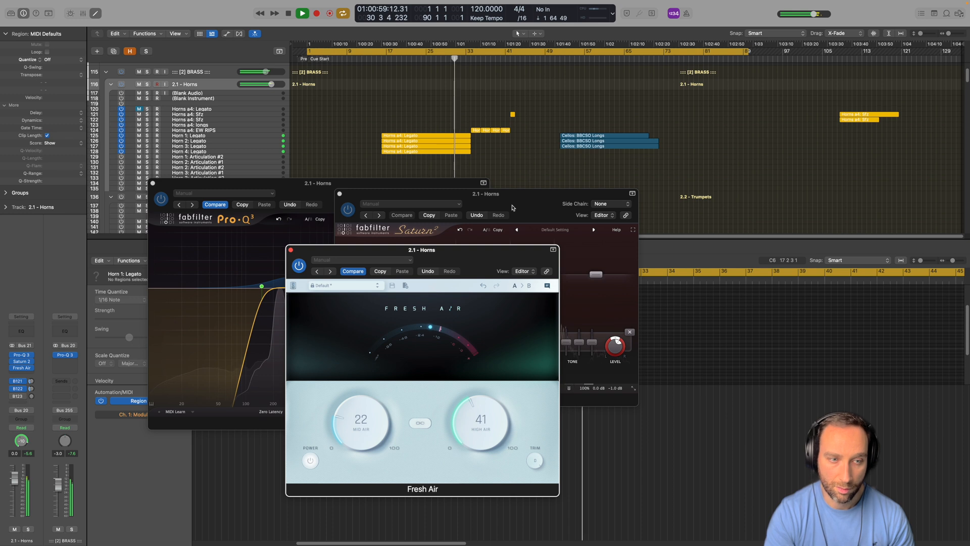
- Close the horns' Fresh Air, Saturn 2 and Pro-Q 3 windows, and stop playback
click(291, 251)
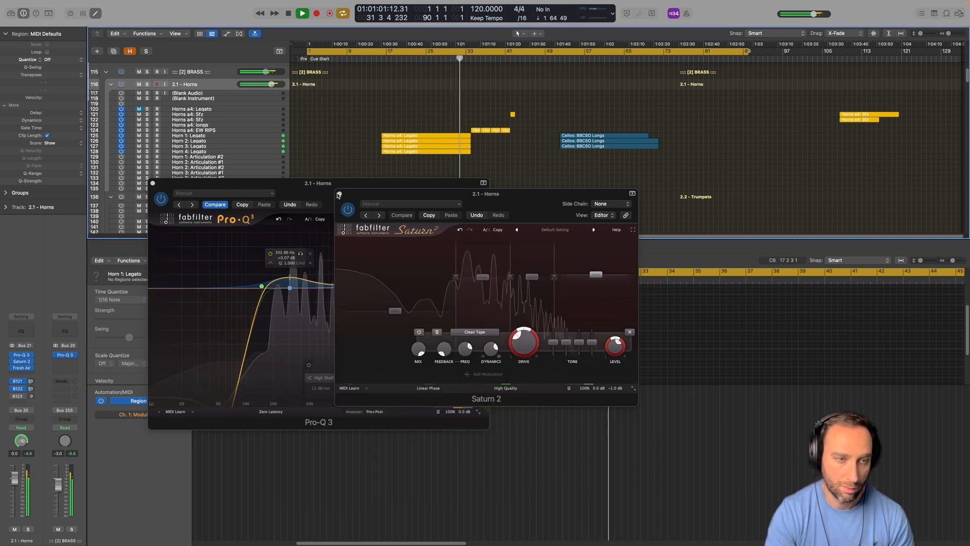
click(340, 193)
click(153, 183)
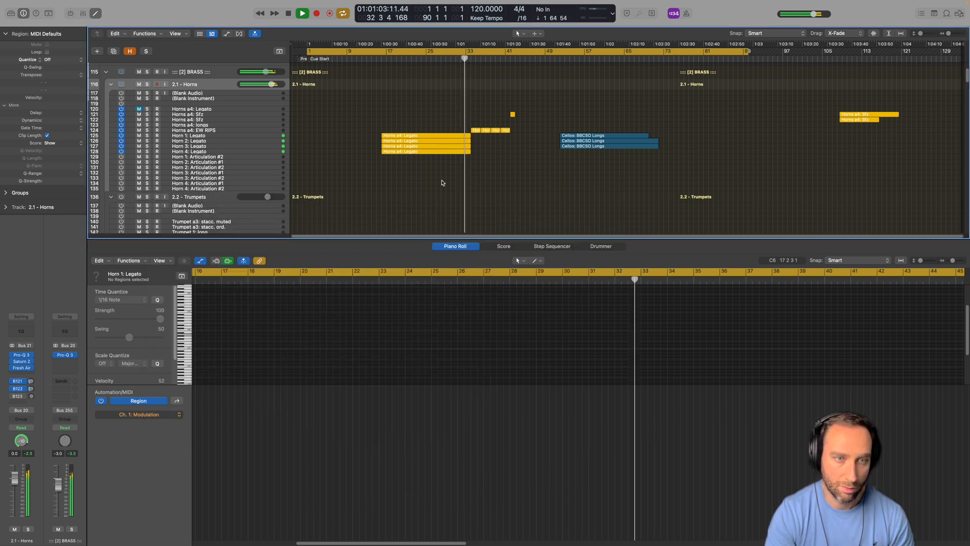
key(space)
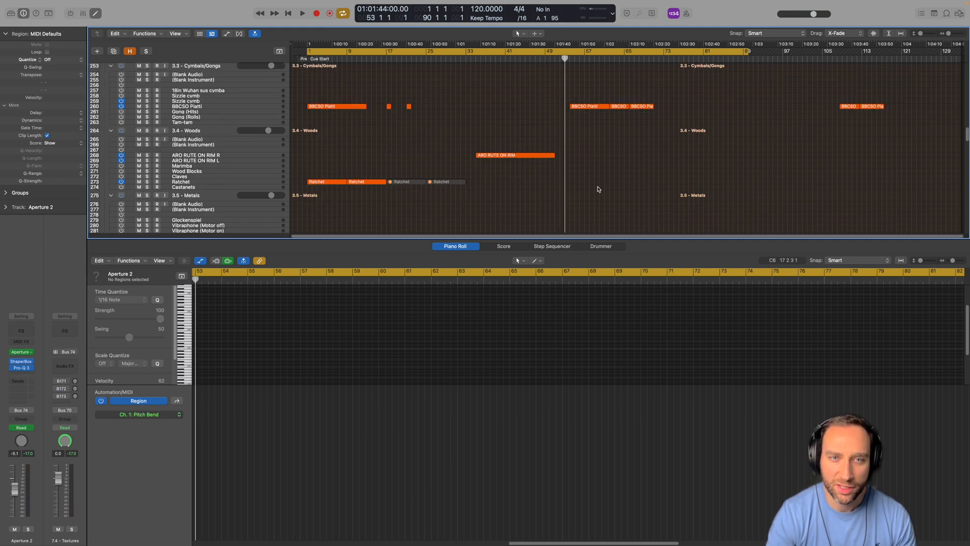
- Look over the horn regions and the cymbals, woods, metals, epic percussion and drum kit regions
scroll(546, 185, up, 20)
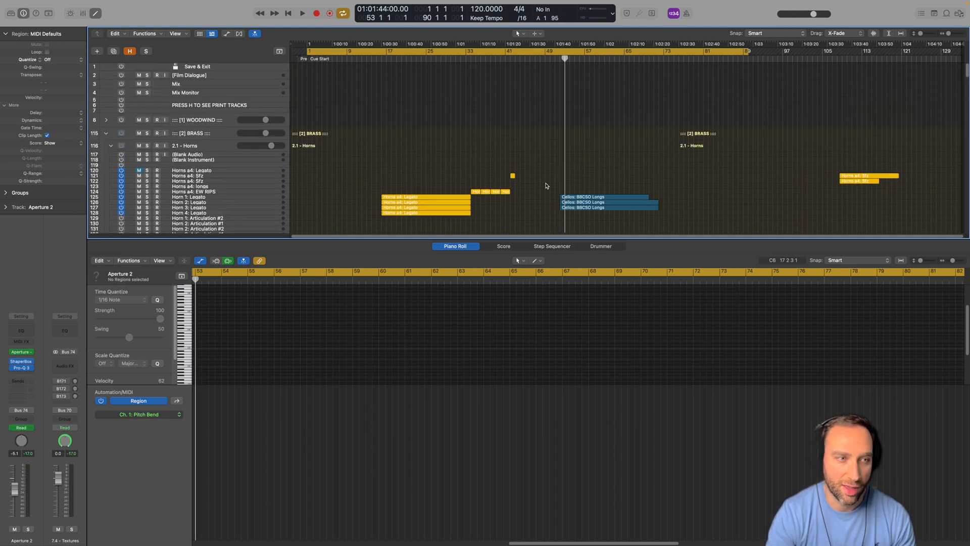
scroll(546, 185, down, 20)
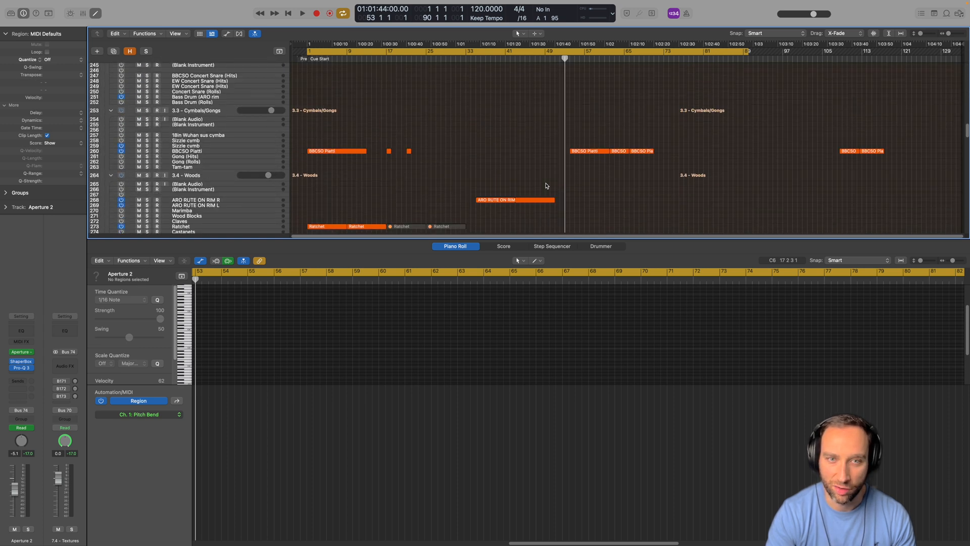
drag(747, 56, 748, 53)
scroll(654, 175, down, 8)
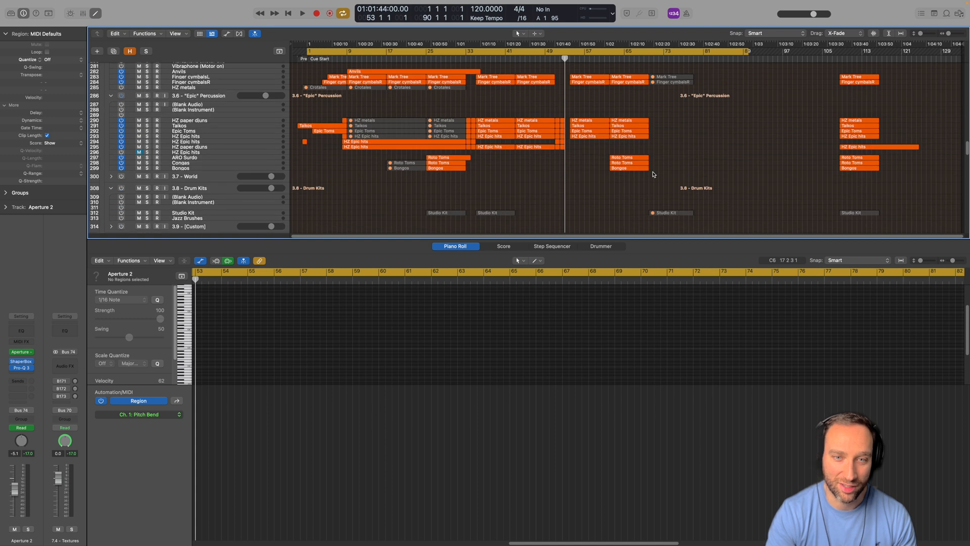
- Open the Aperture 2 track's Aperture instrument during playback, move its window clear of the late texture regions, then close it and stop playback
scroll(654, 174, down, 10)
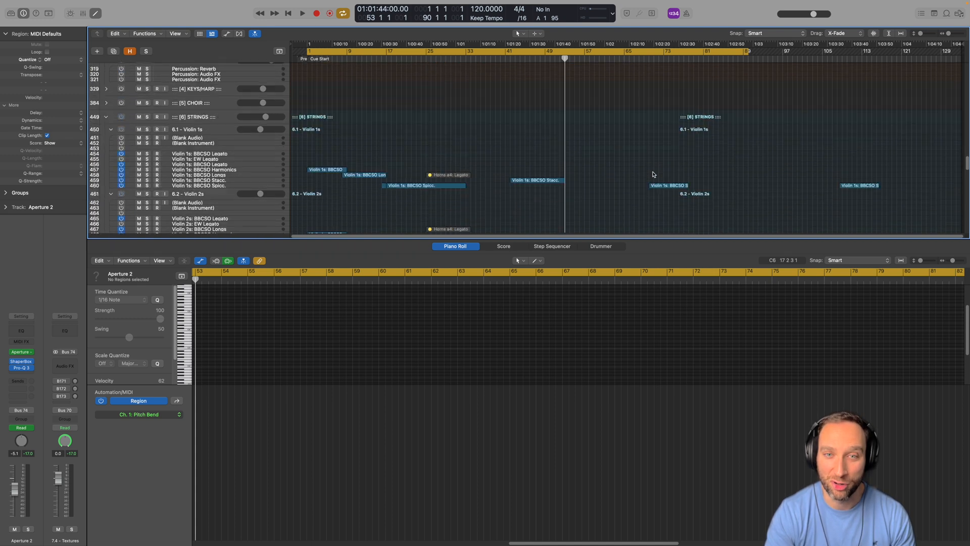
scroll(651, 70, down, 15)
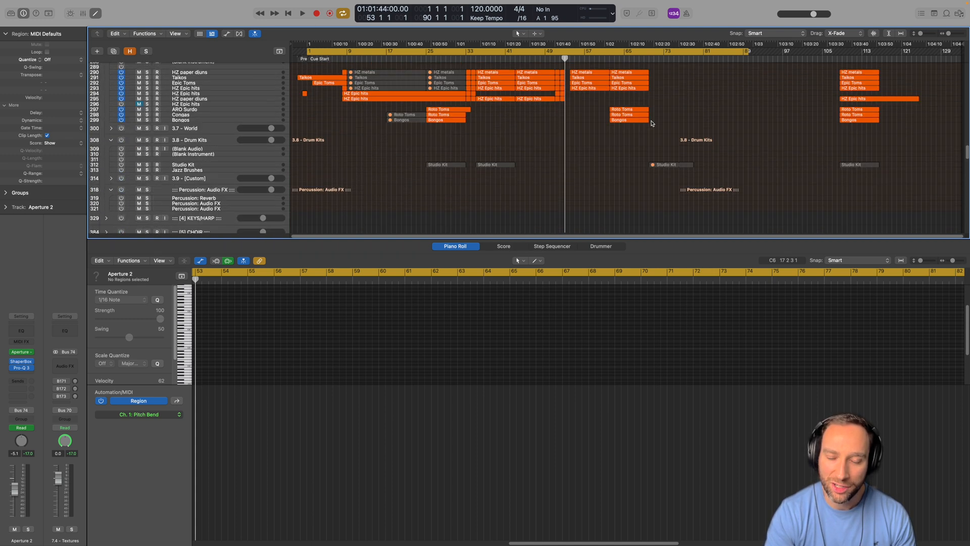
scroll(653, 124, down, 2)
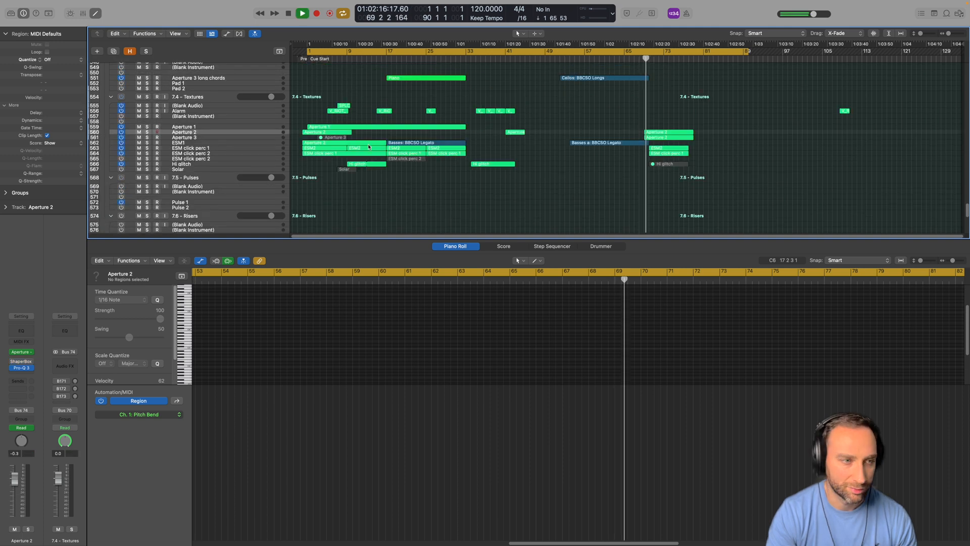
click(21, 352)
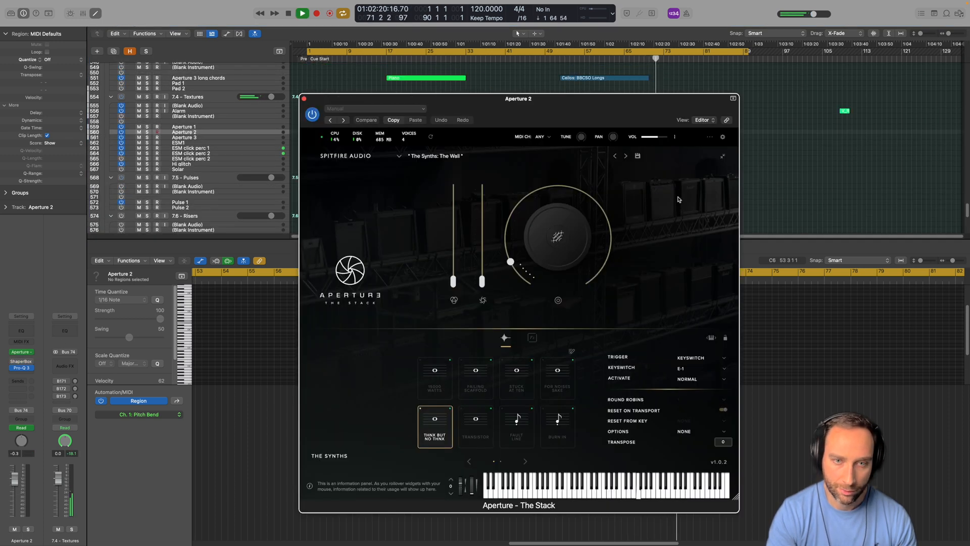
drag(617, 103, 479, 86)
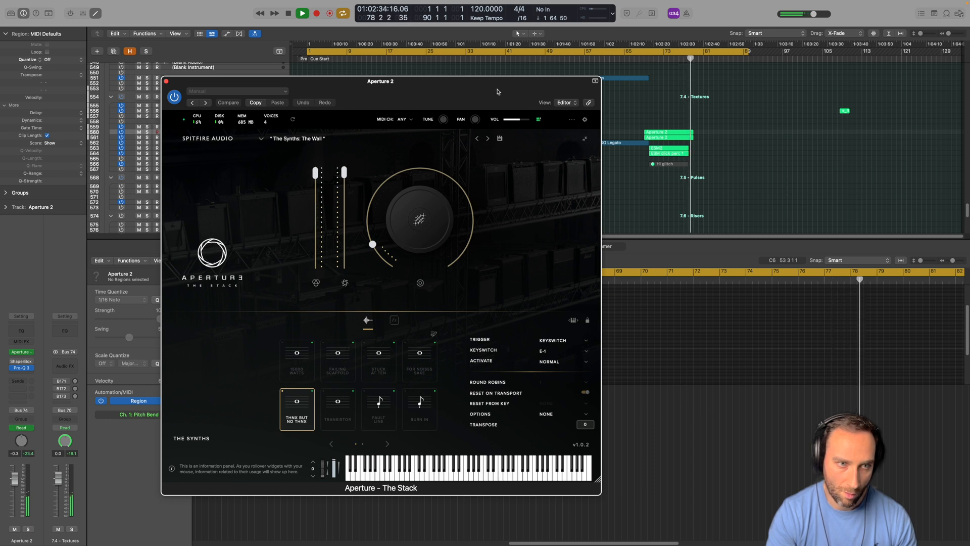
click(166, 81)
key(space)
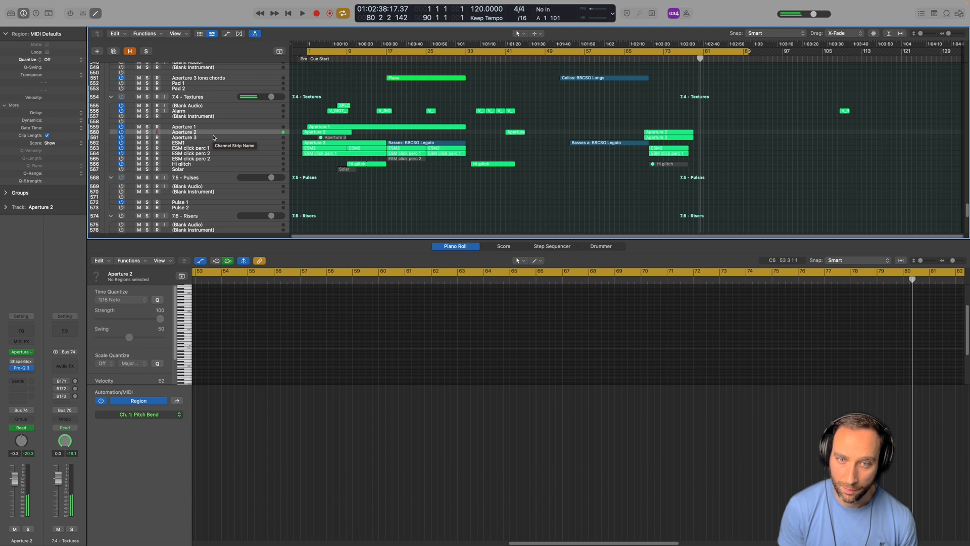
- Briefly play the cue from bar 1, stop, and reopen the Aperture 2 track's instrument to examine its sound settings before closing it
key(space)
key(space)
click(21, 351)
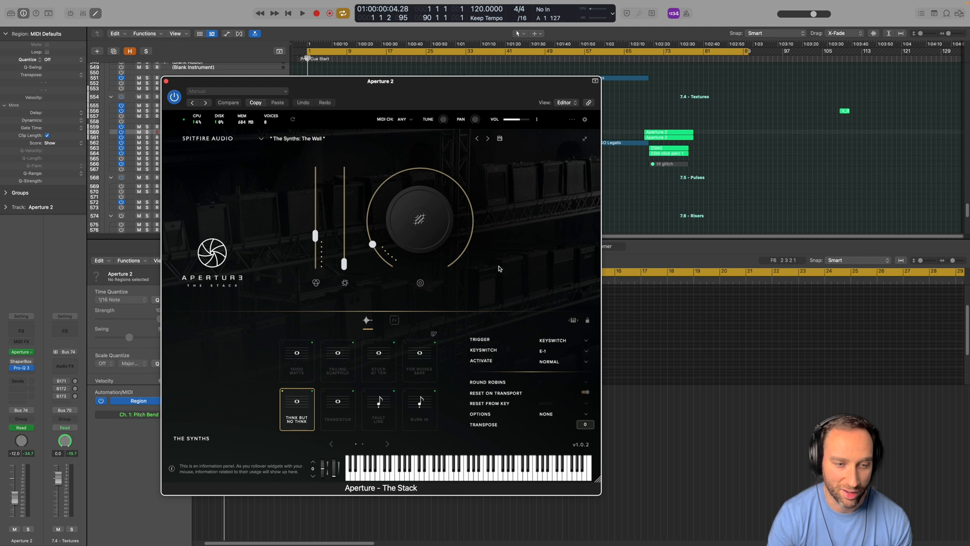
click(166, 82)
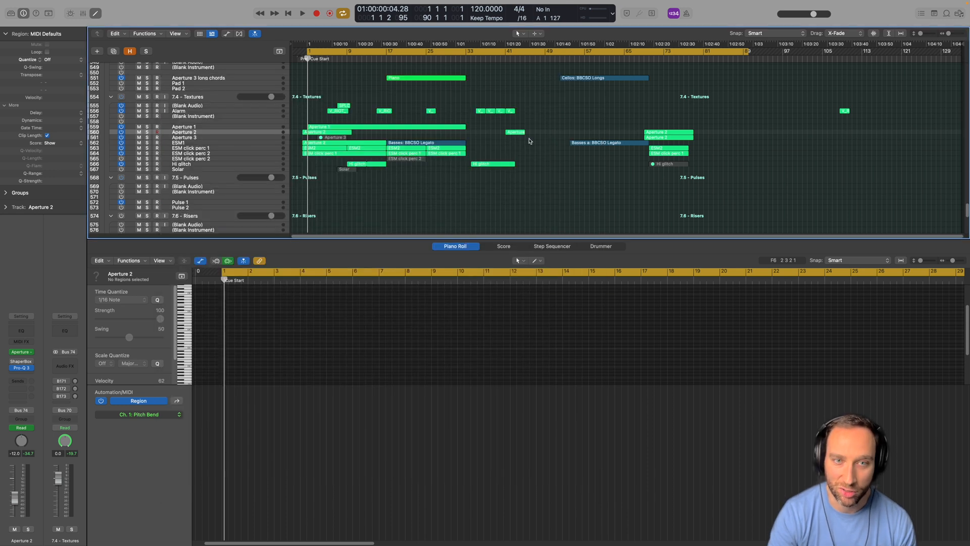
- Look over the brass regions around the 2.3 - Trombones tracks
scroll(529, 141, up, 10)
scroll(529, 141, up, 20)
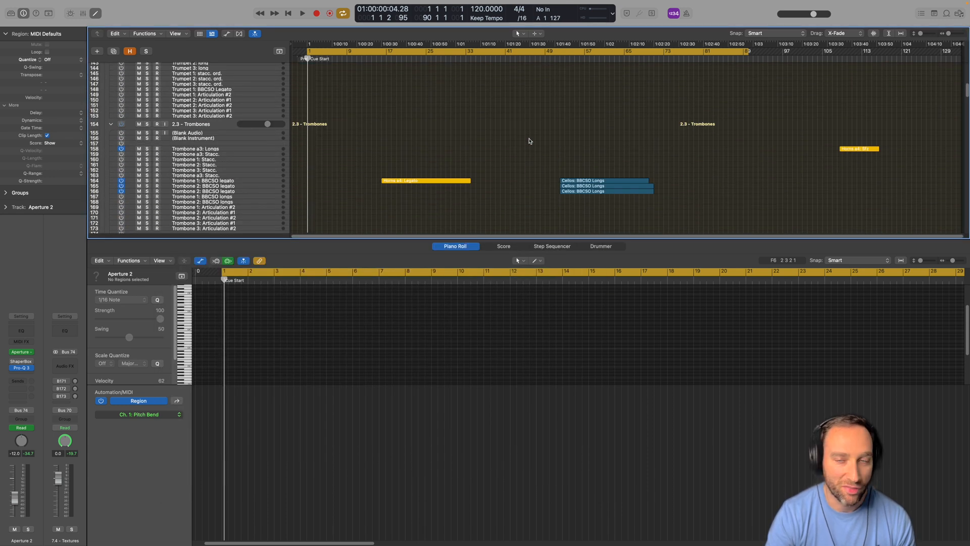